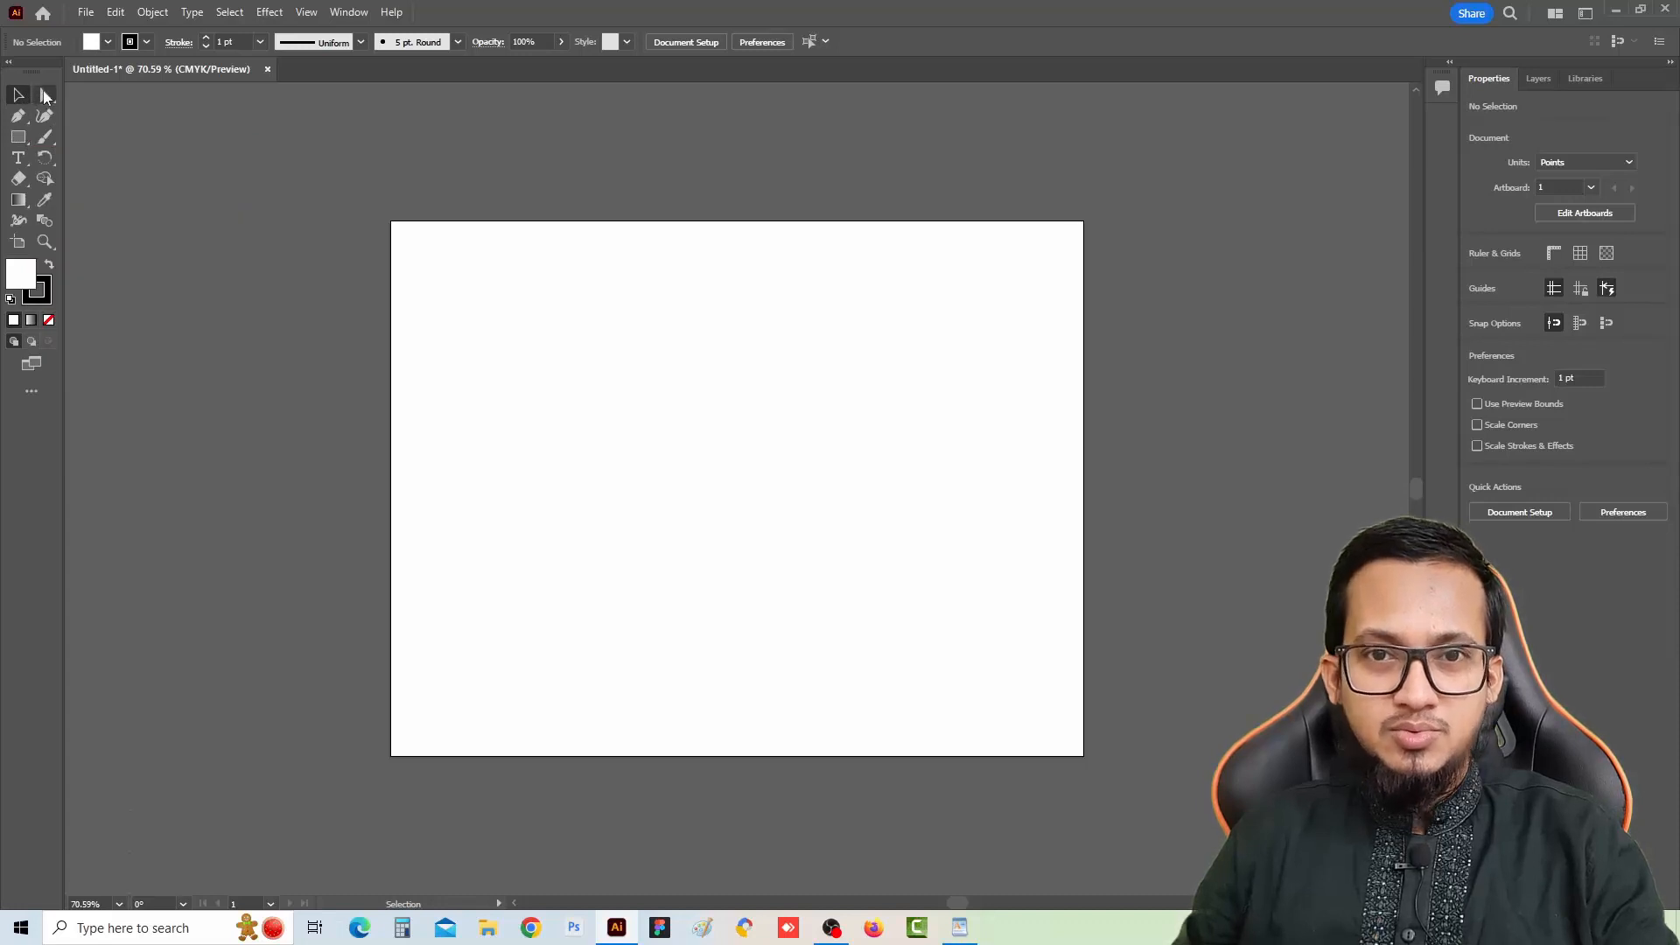
click(18, 137)
right_click(24, 140)
click(24, 140)
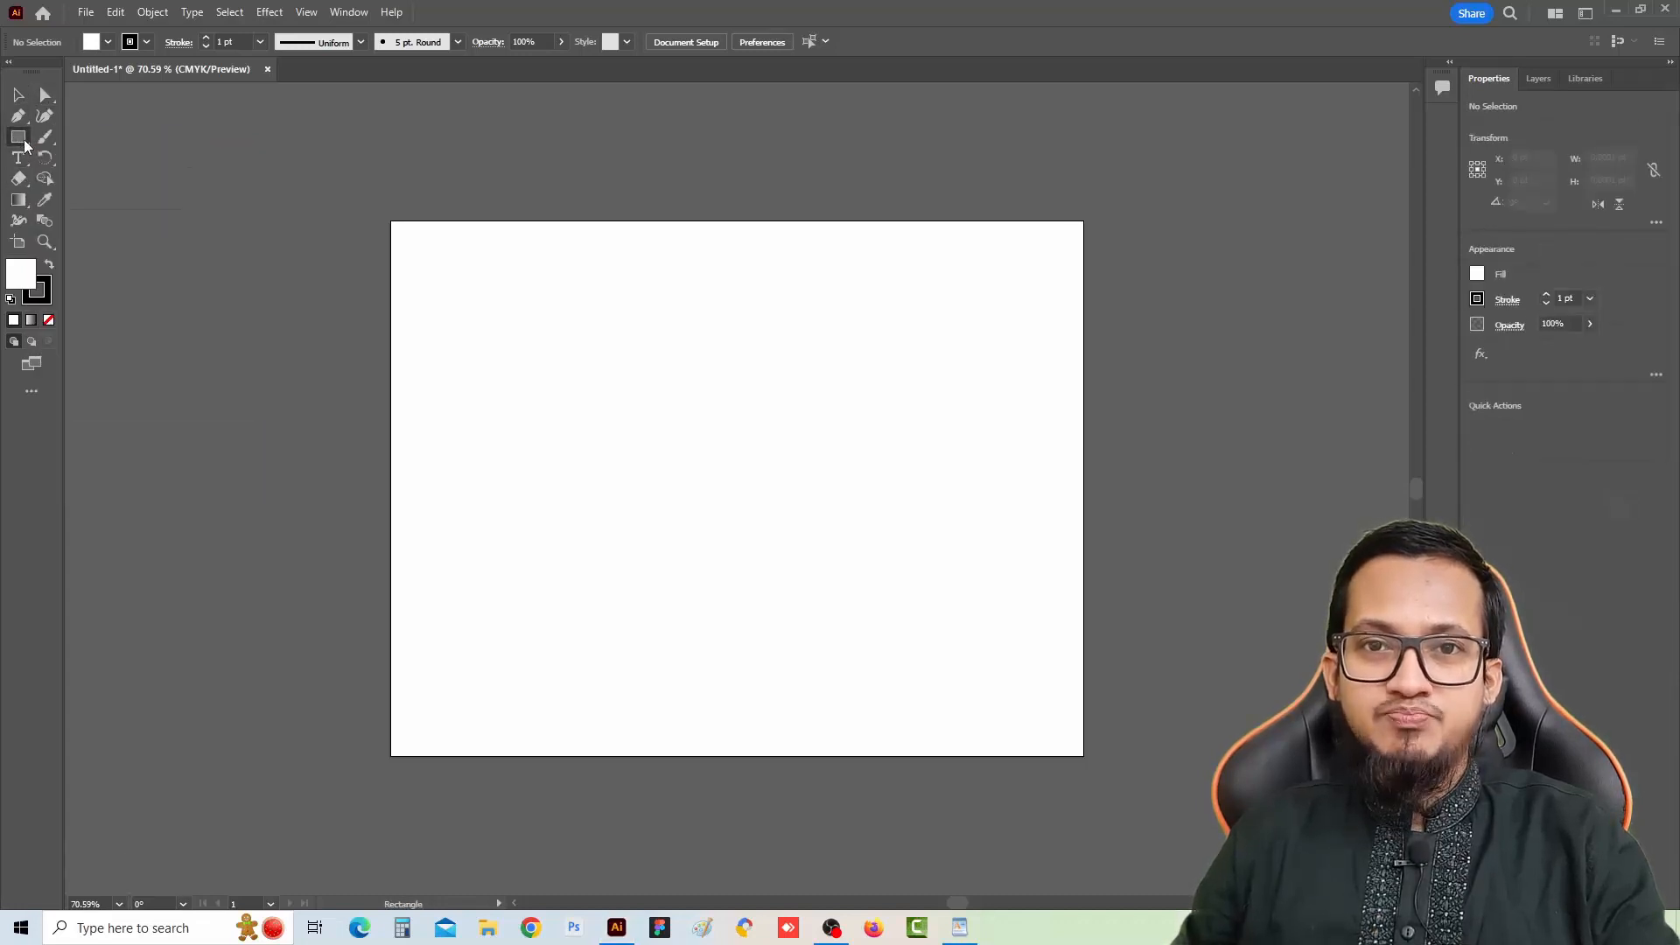
right_click(22, 143)
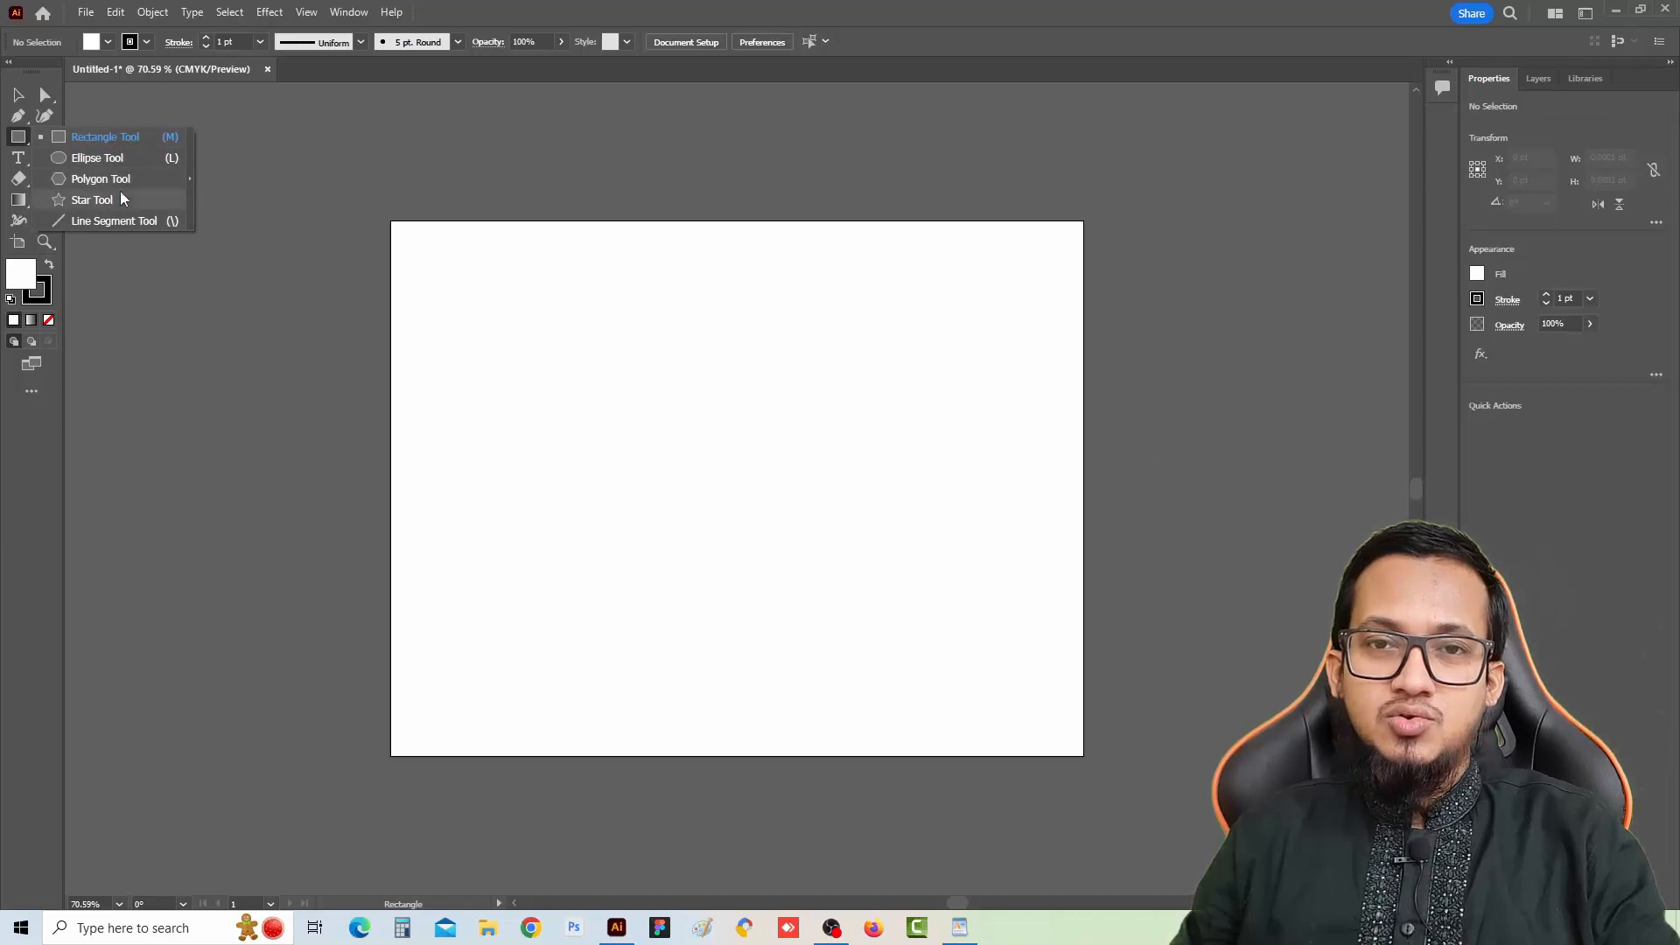
click(18, 145)
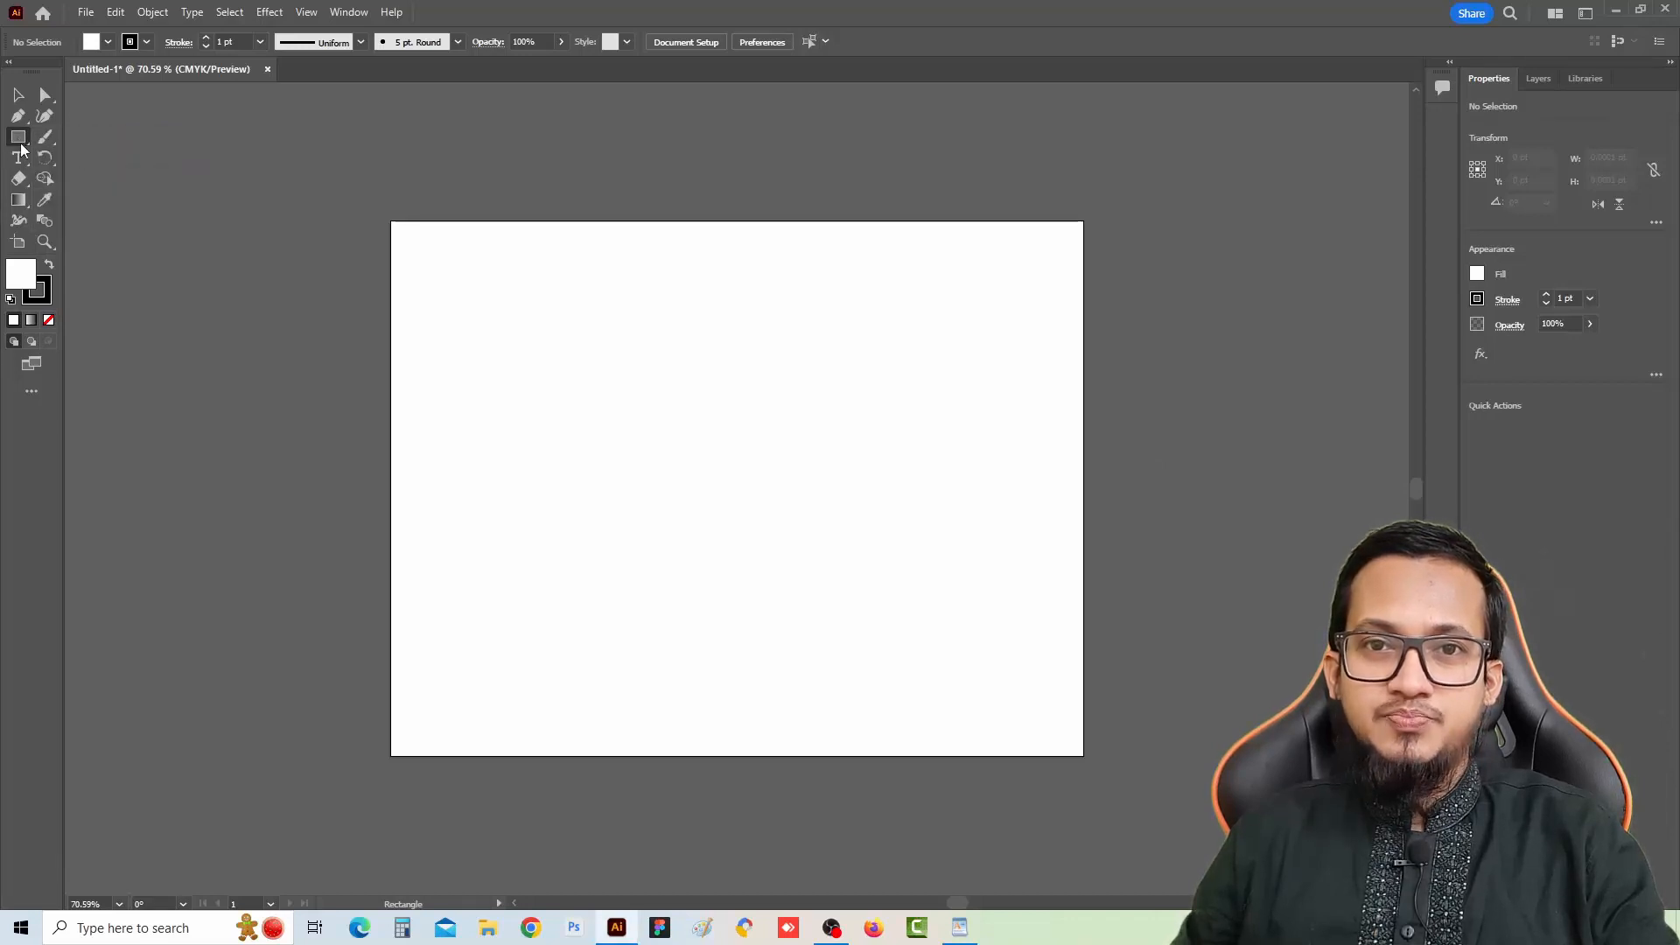
click(21, 146)
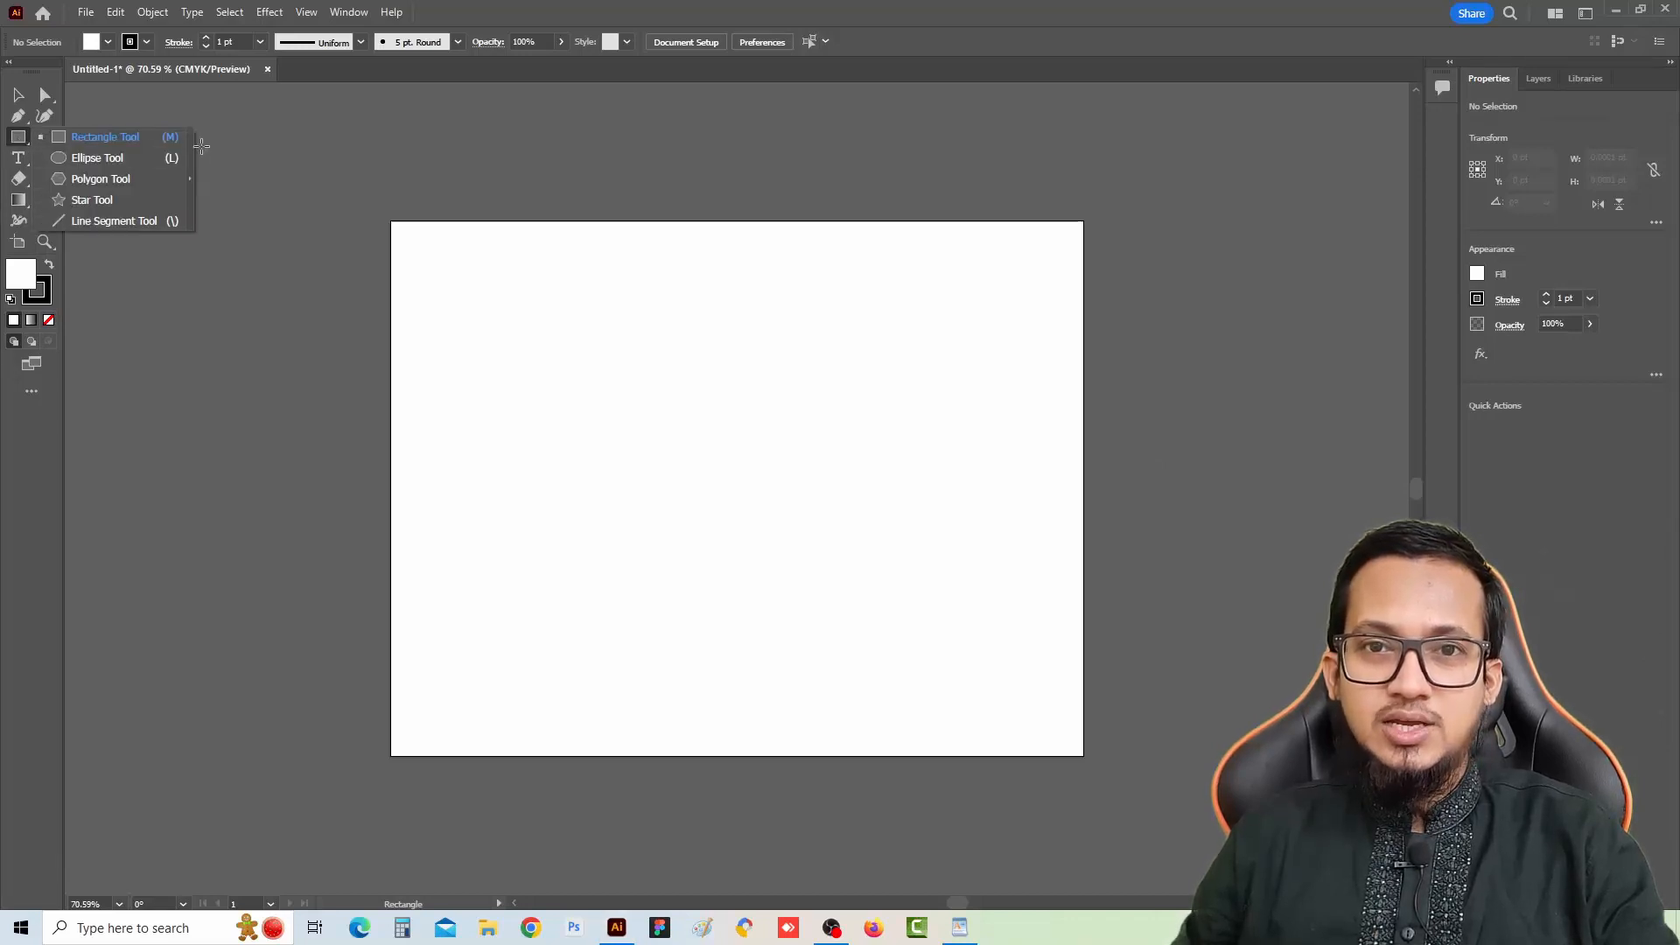
click(27, 147)
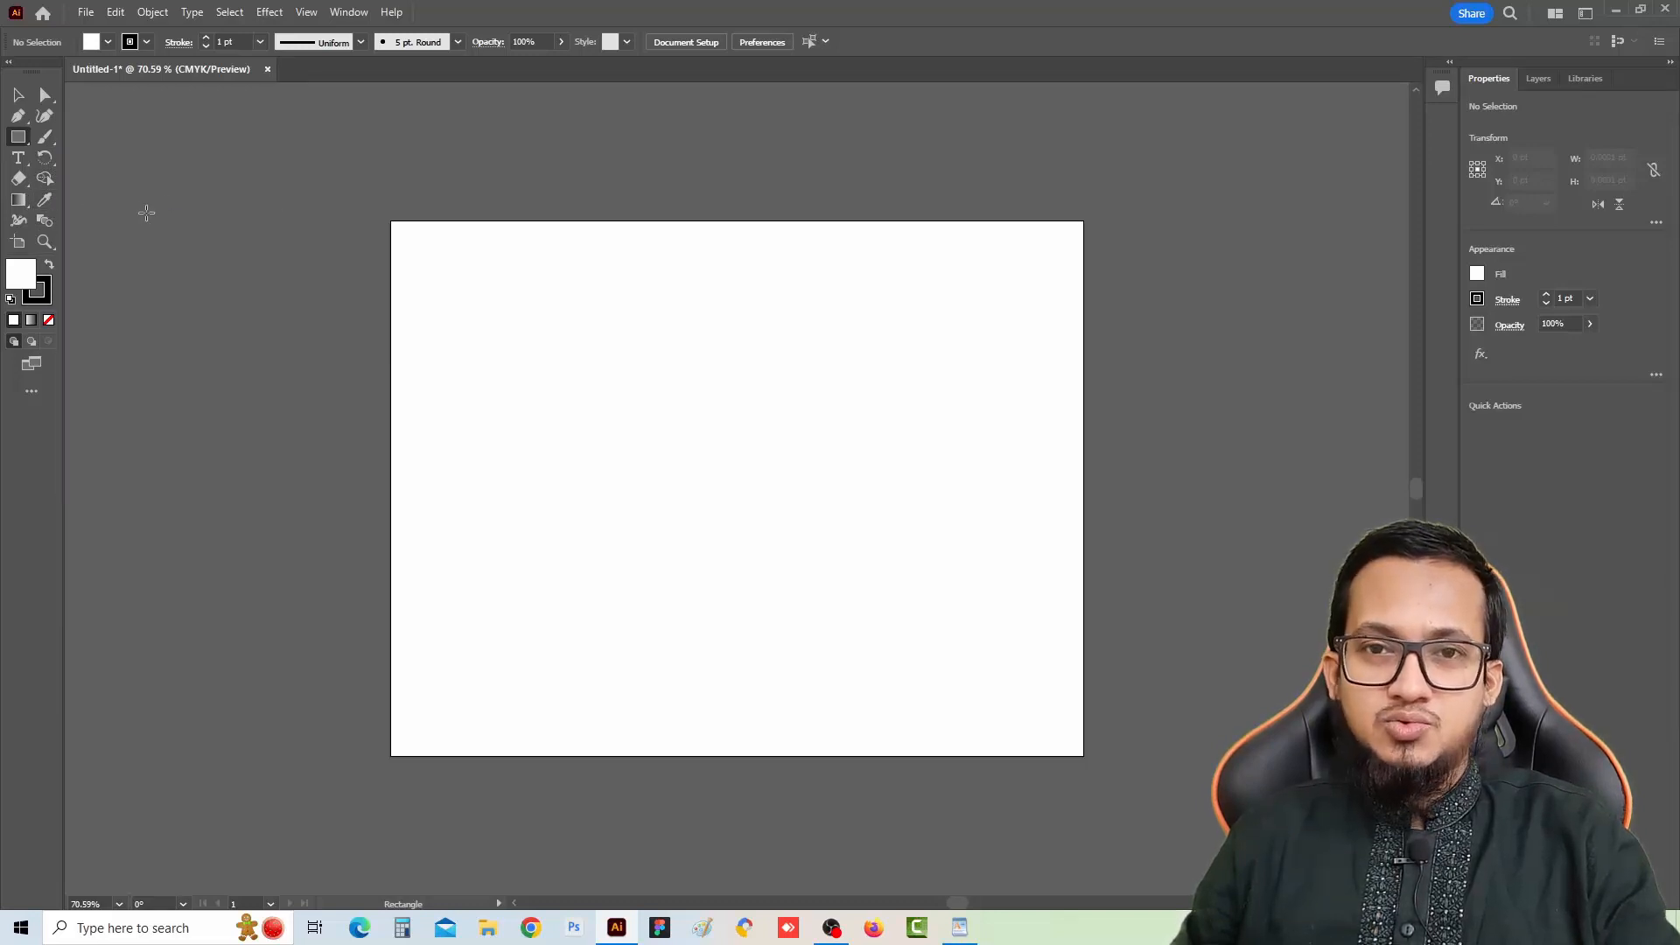
click(25, 149)
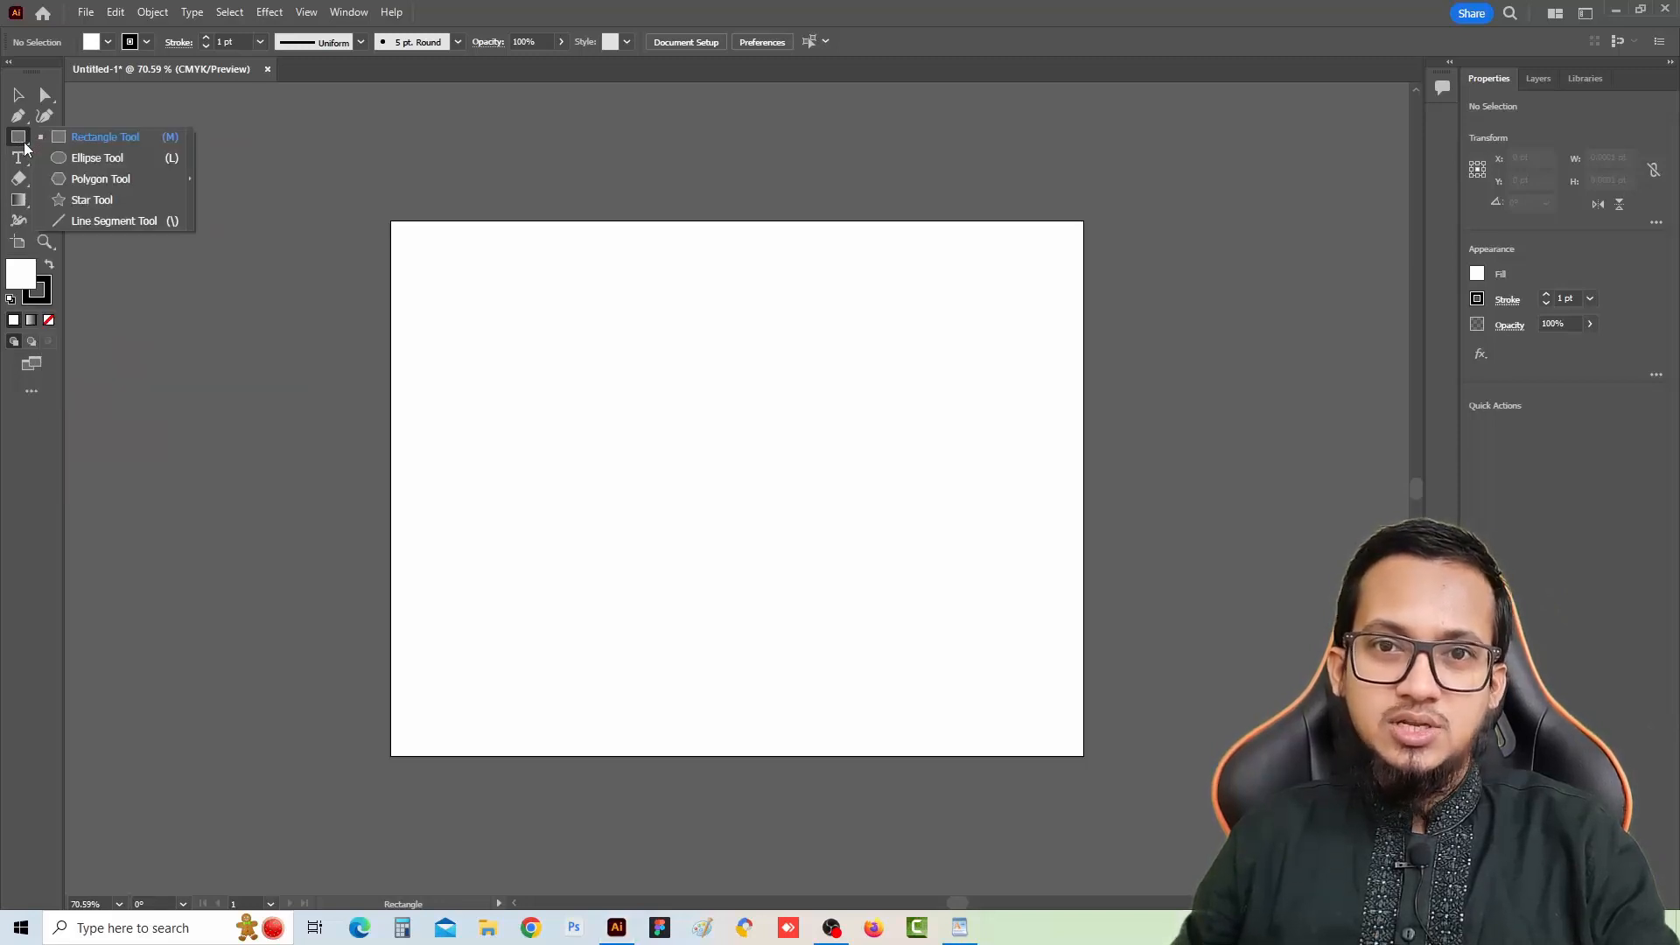
click(24, 149)
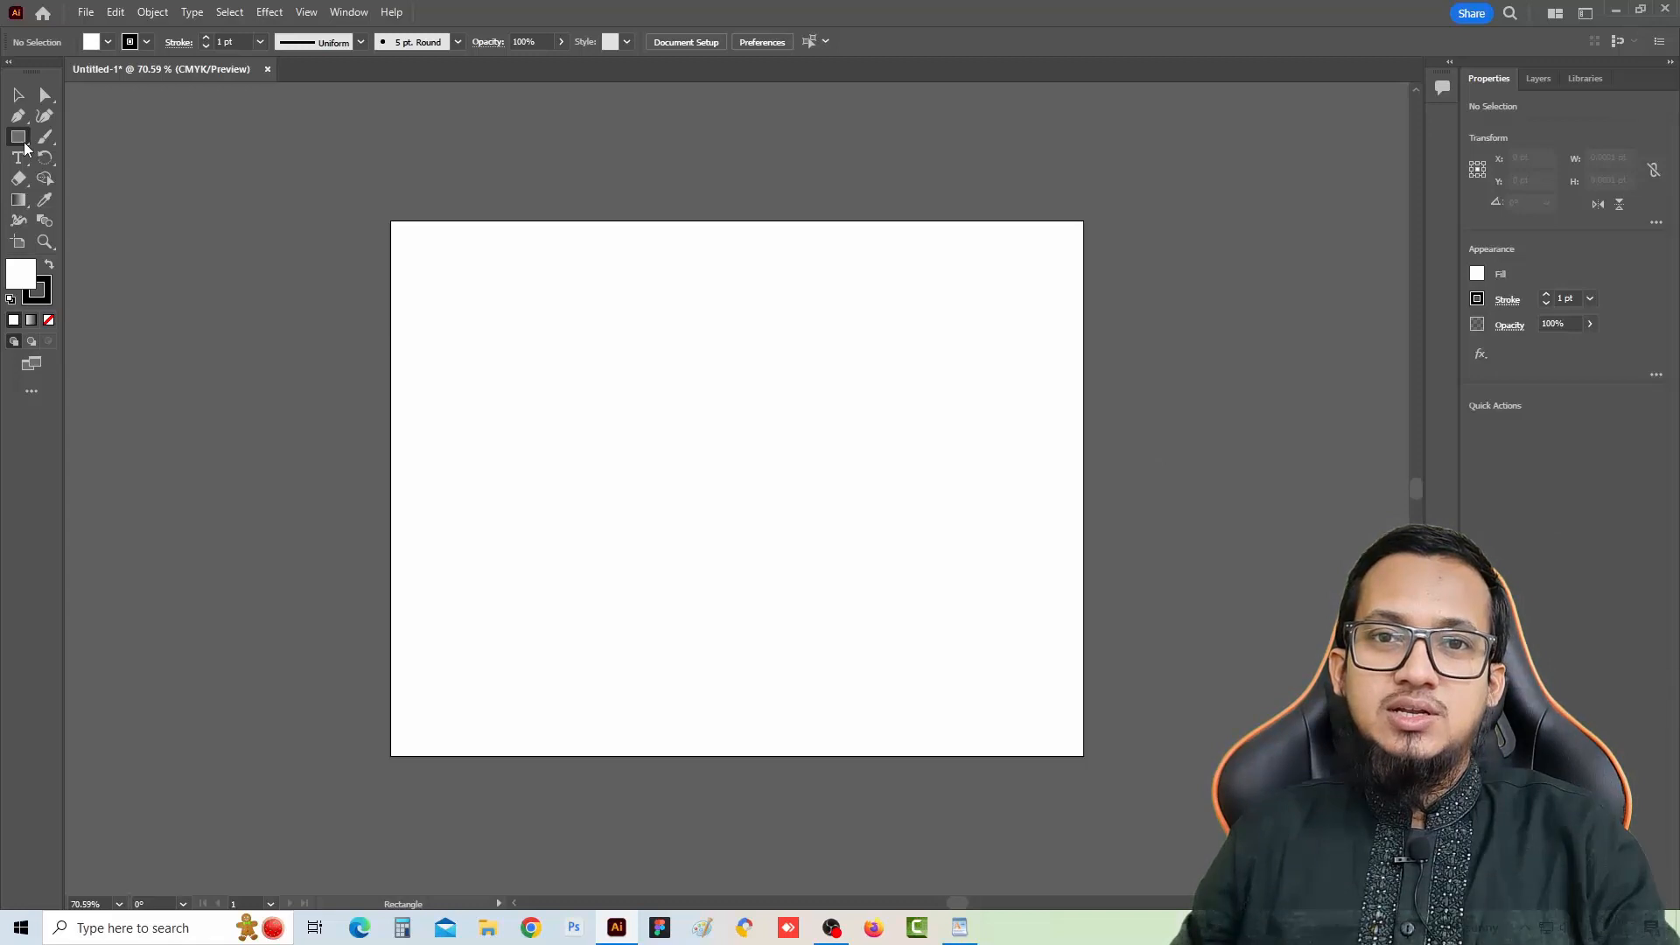
right_click(22, 142)
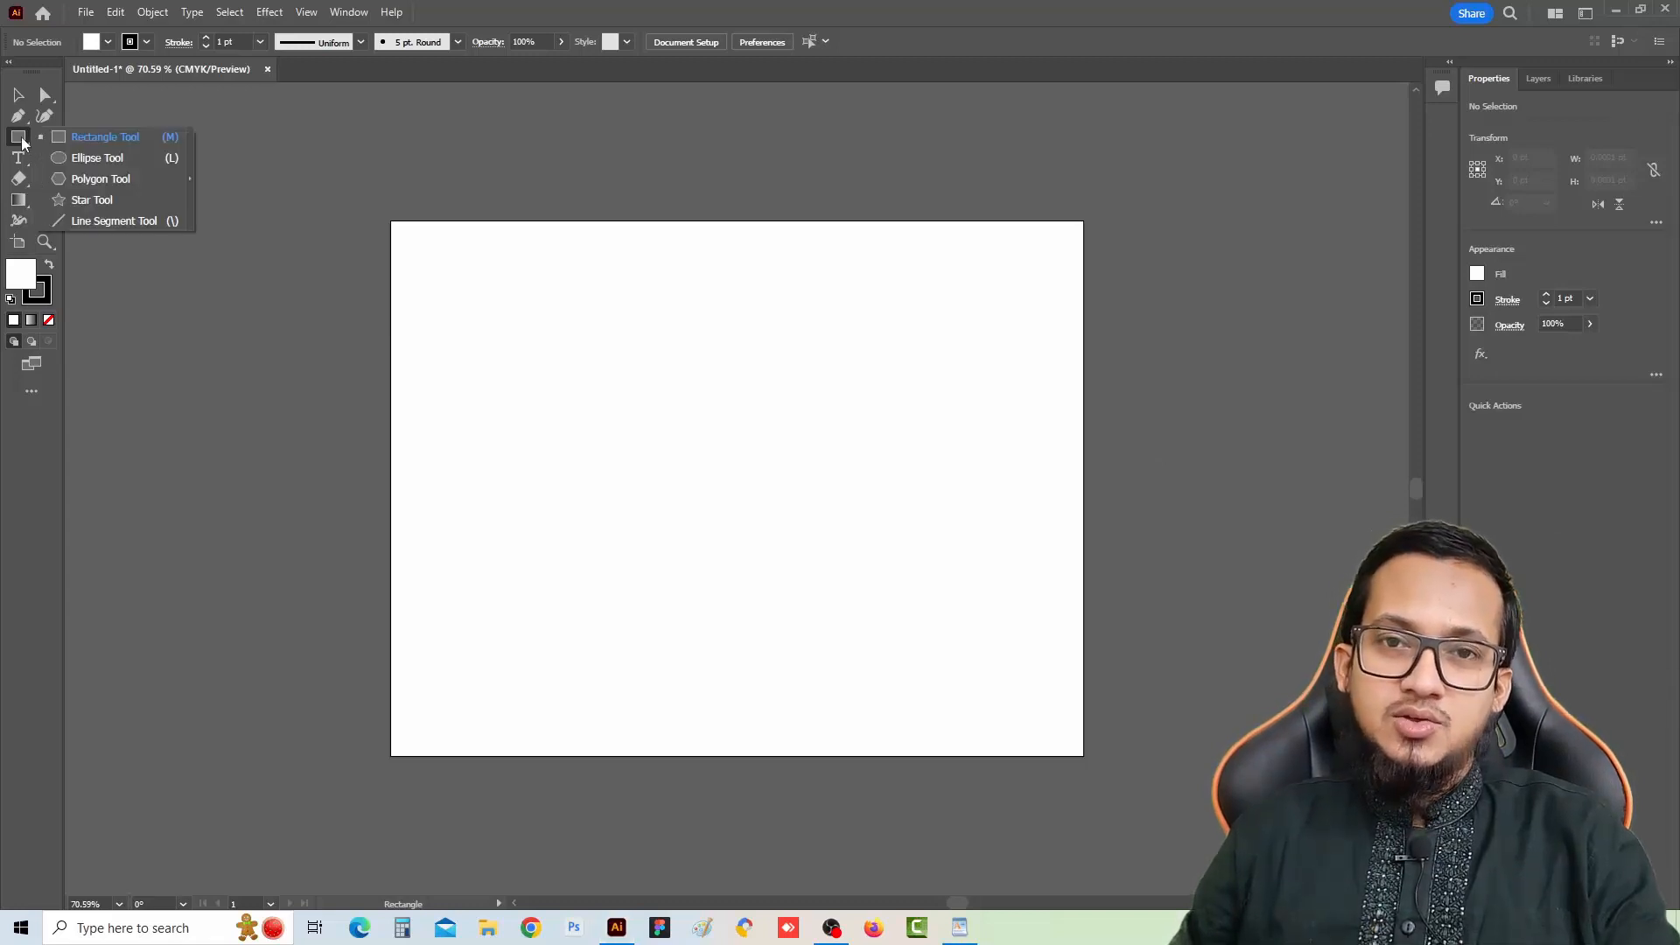
click(21, 142)
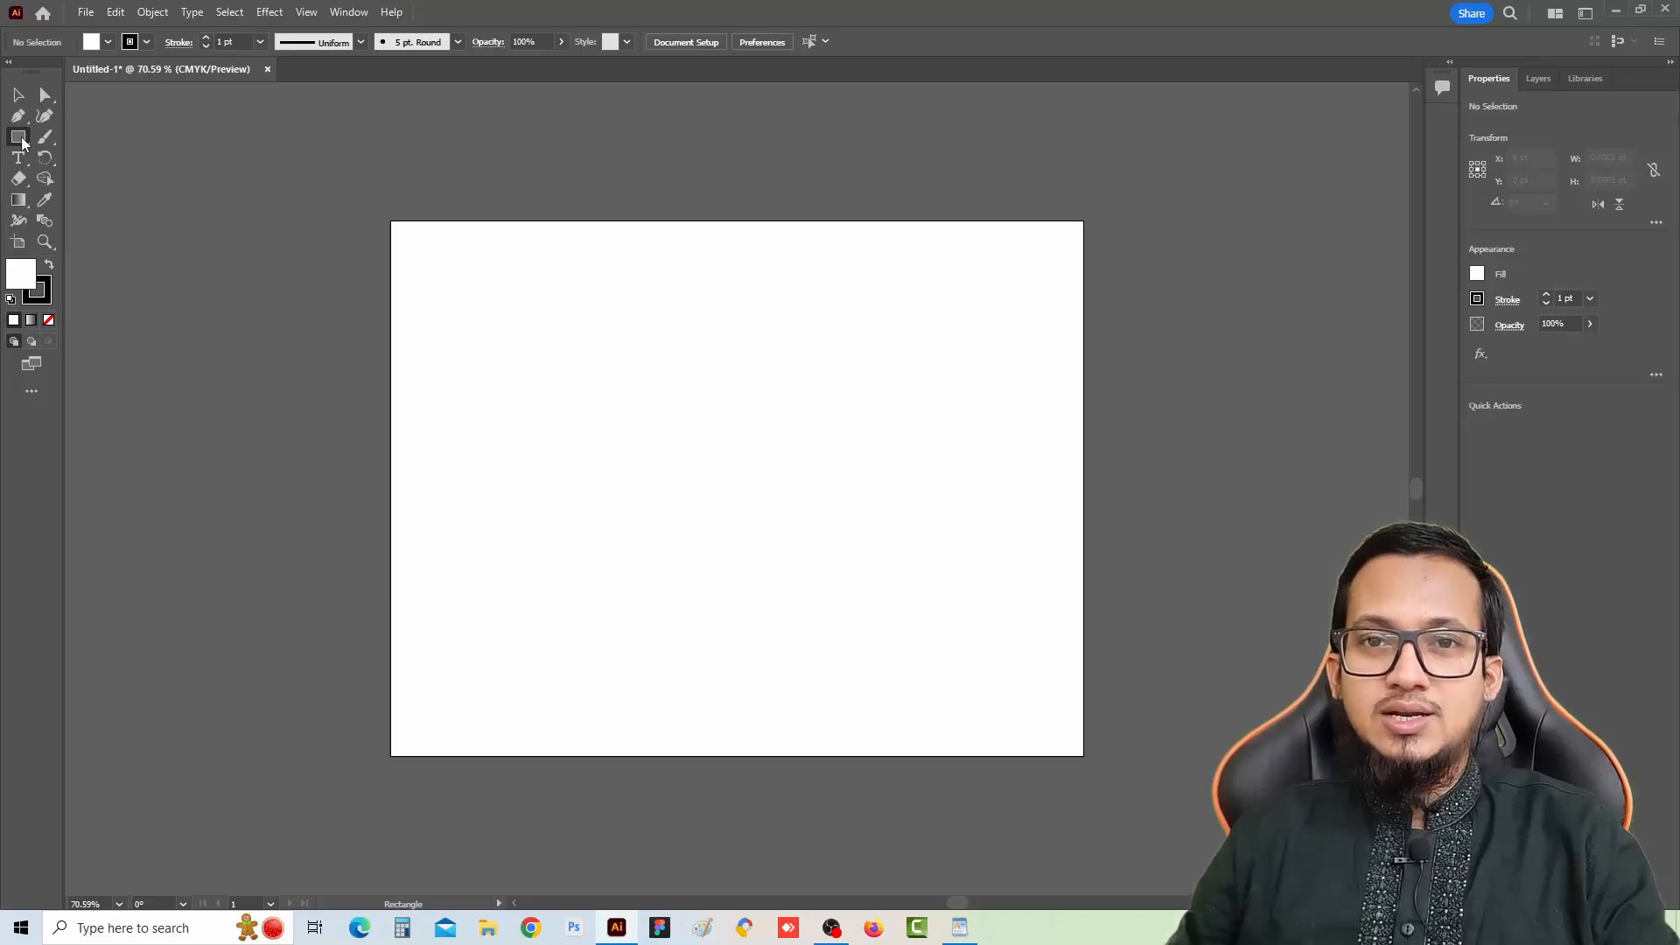
click(22, 142)
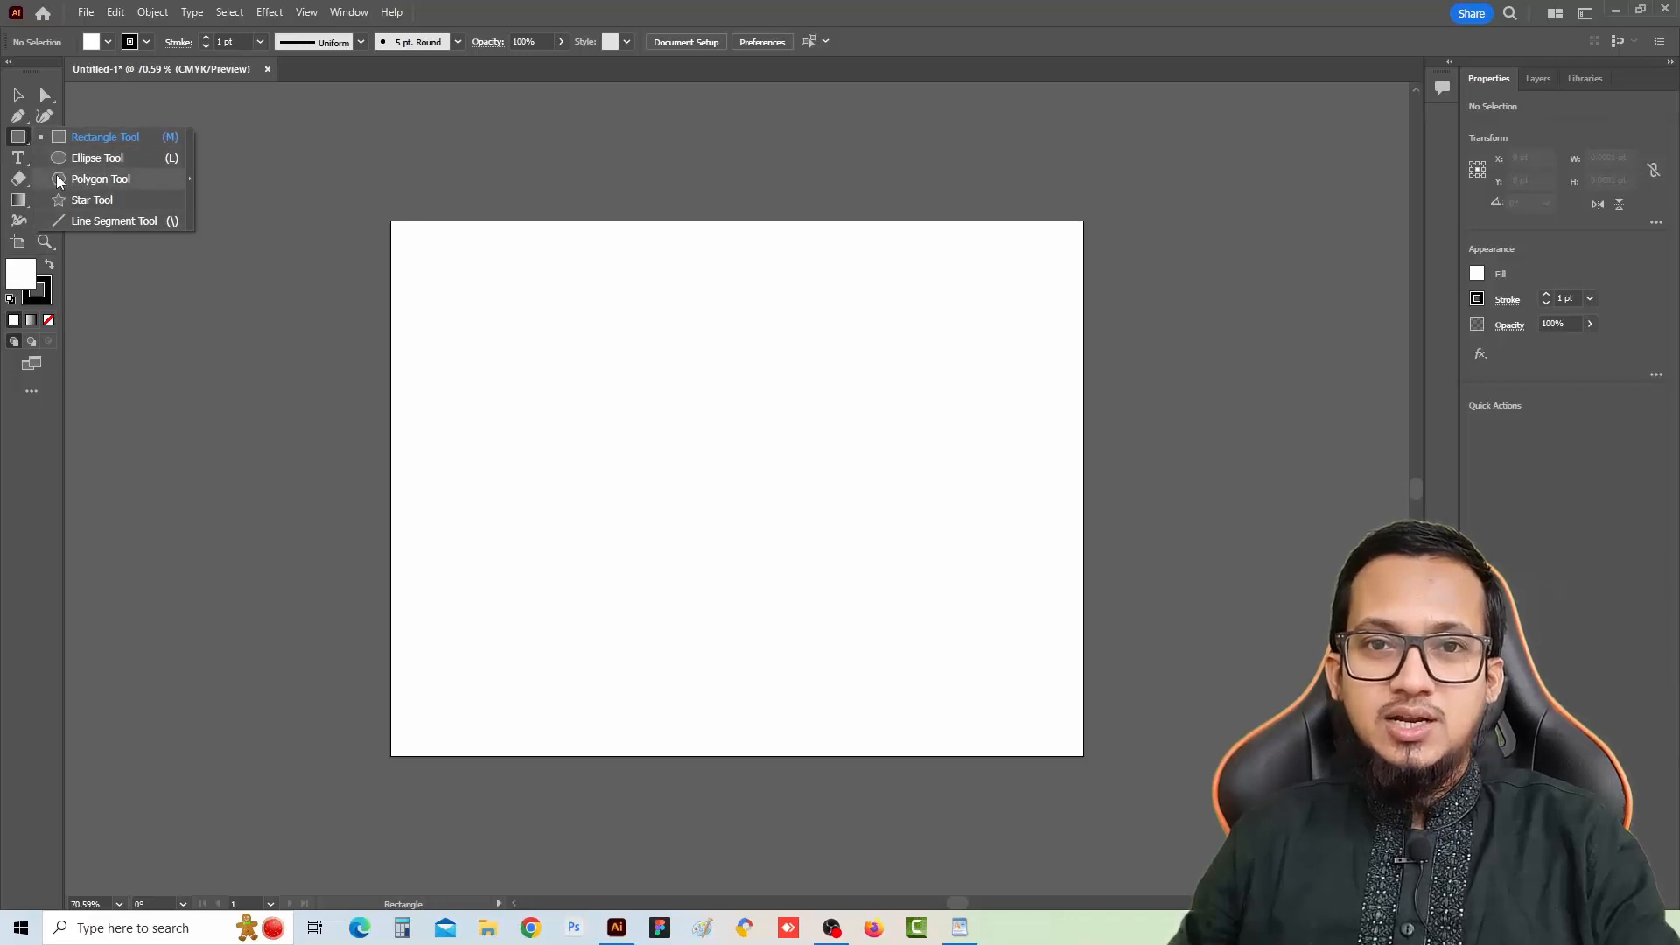
click(20, 140)
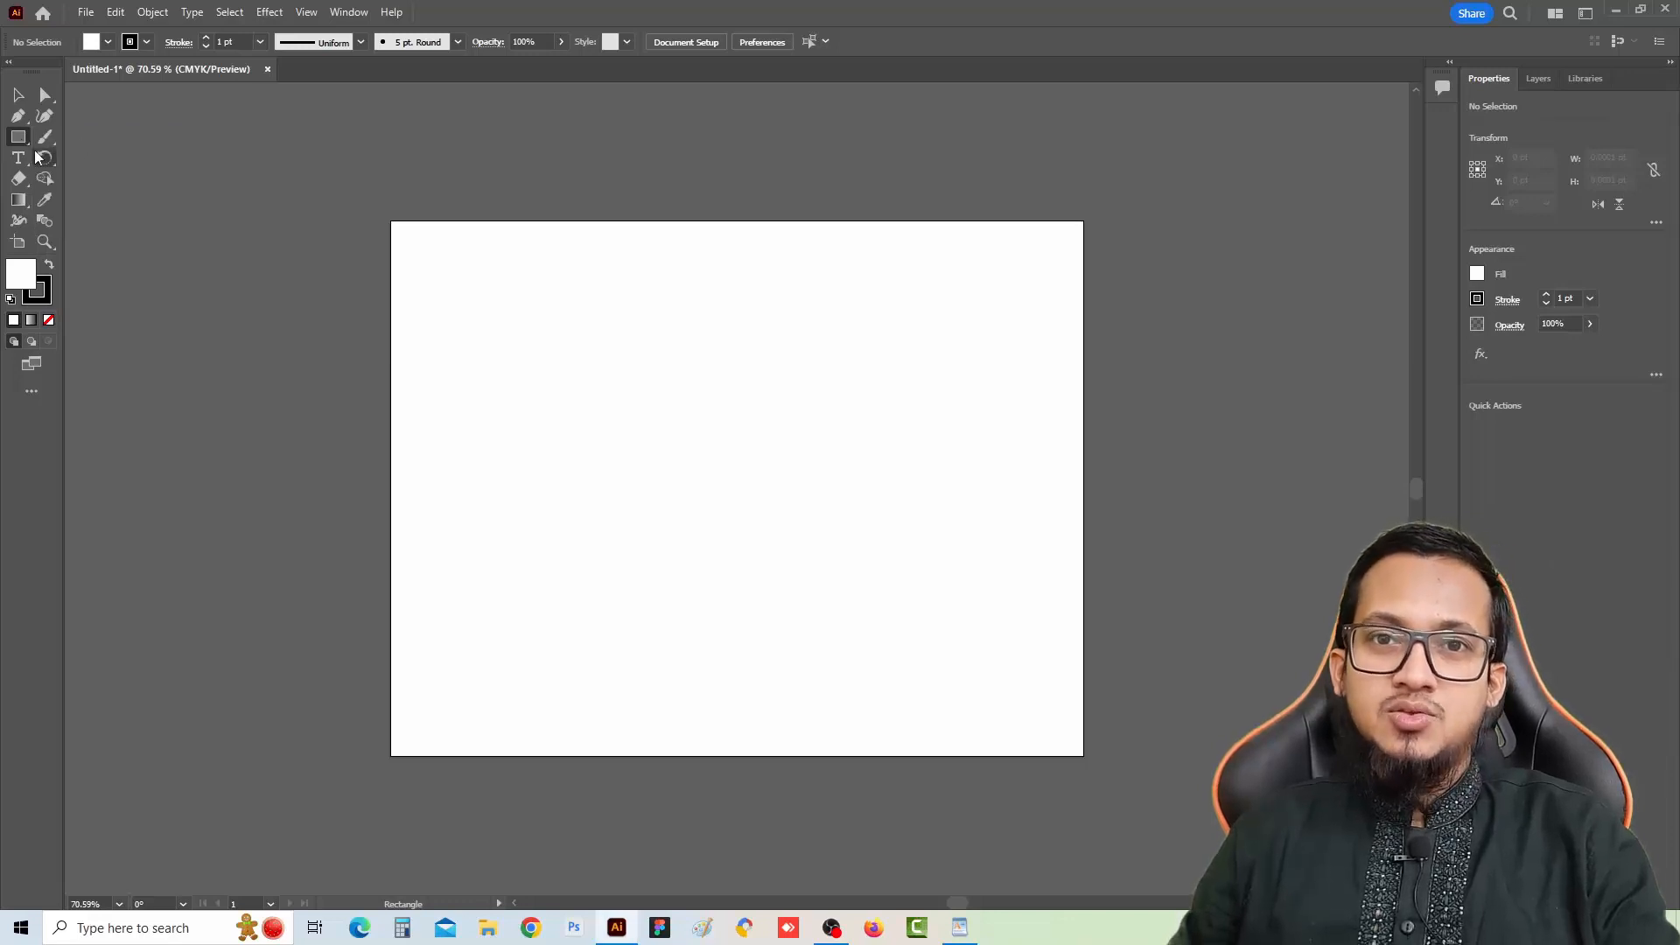
click(20, 142)
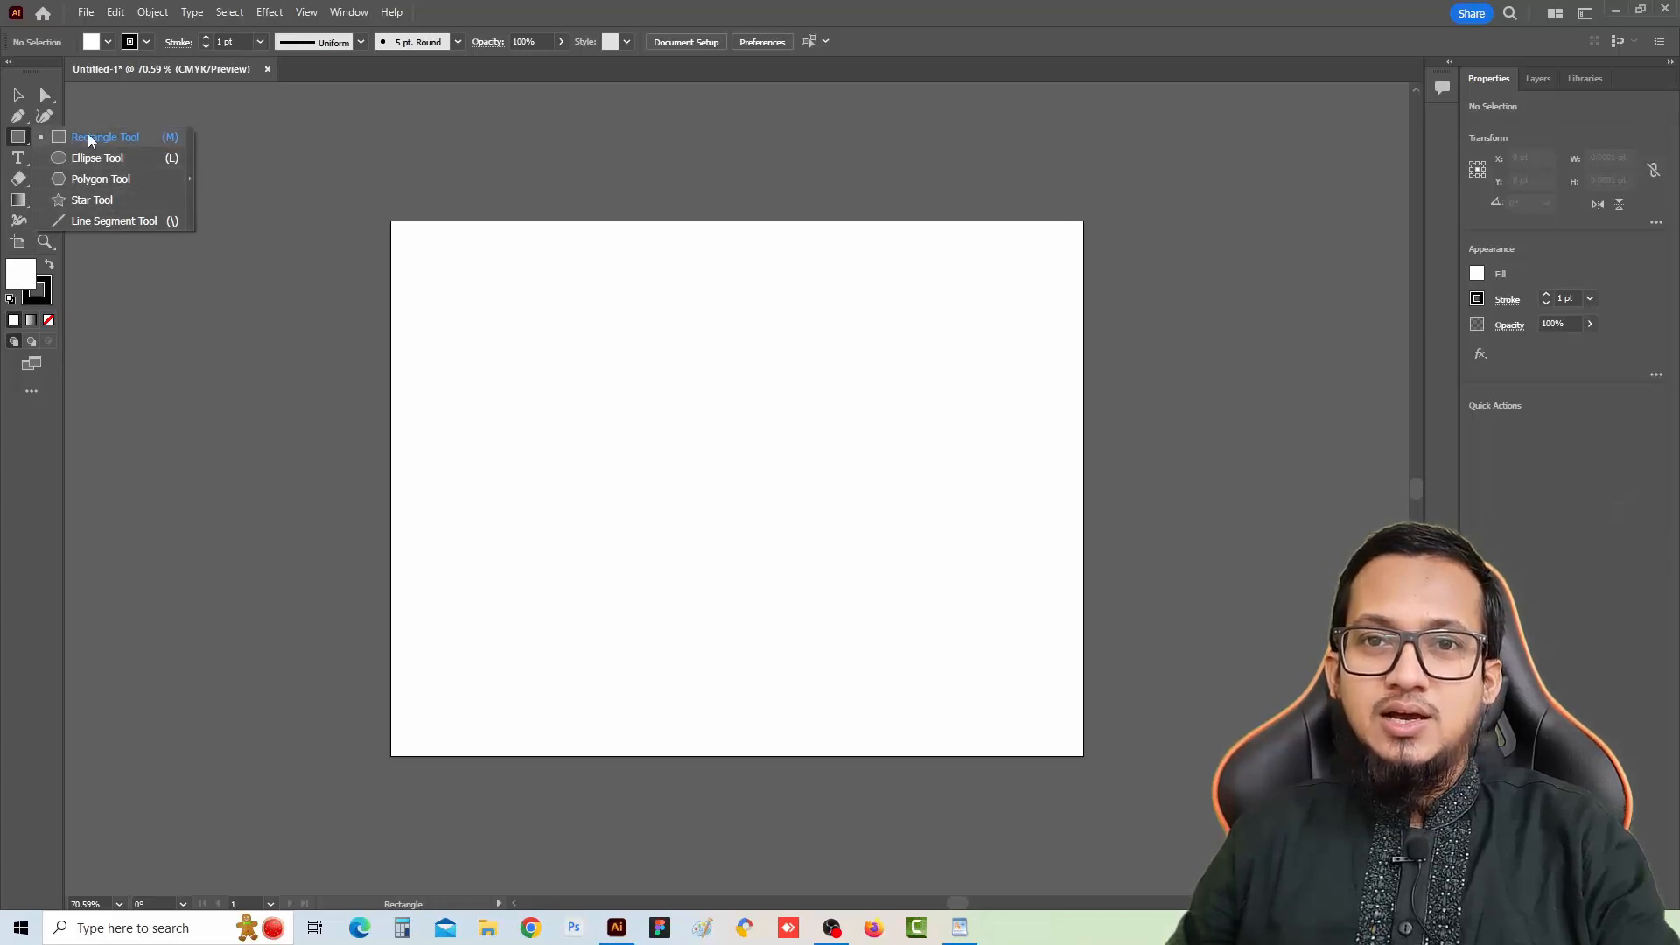
click(189, 179)
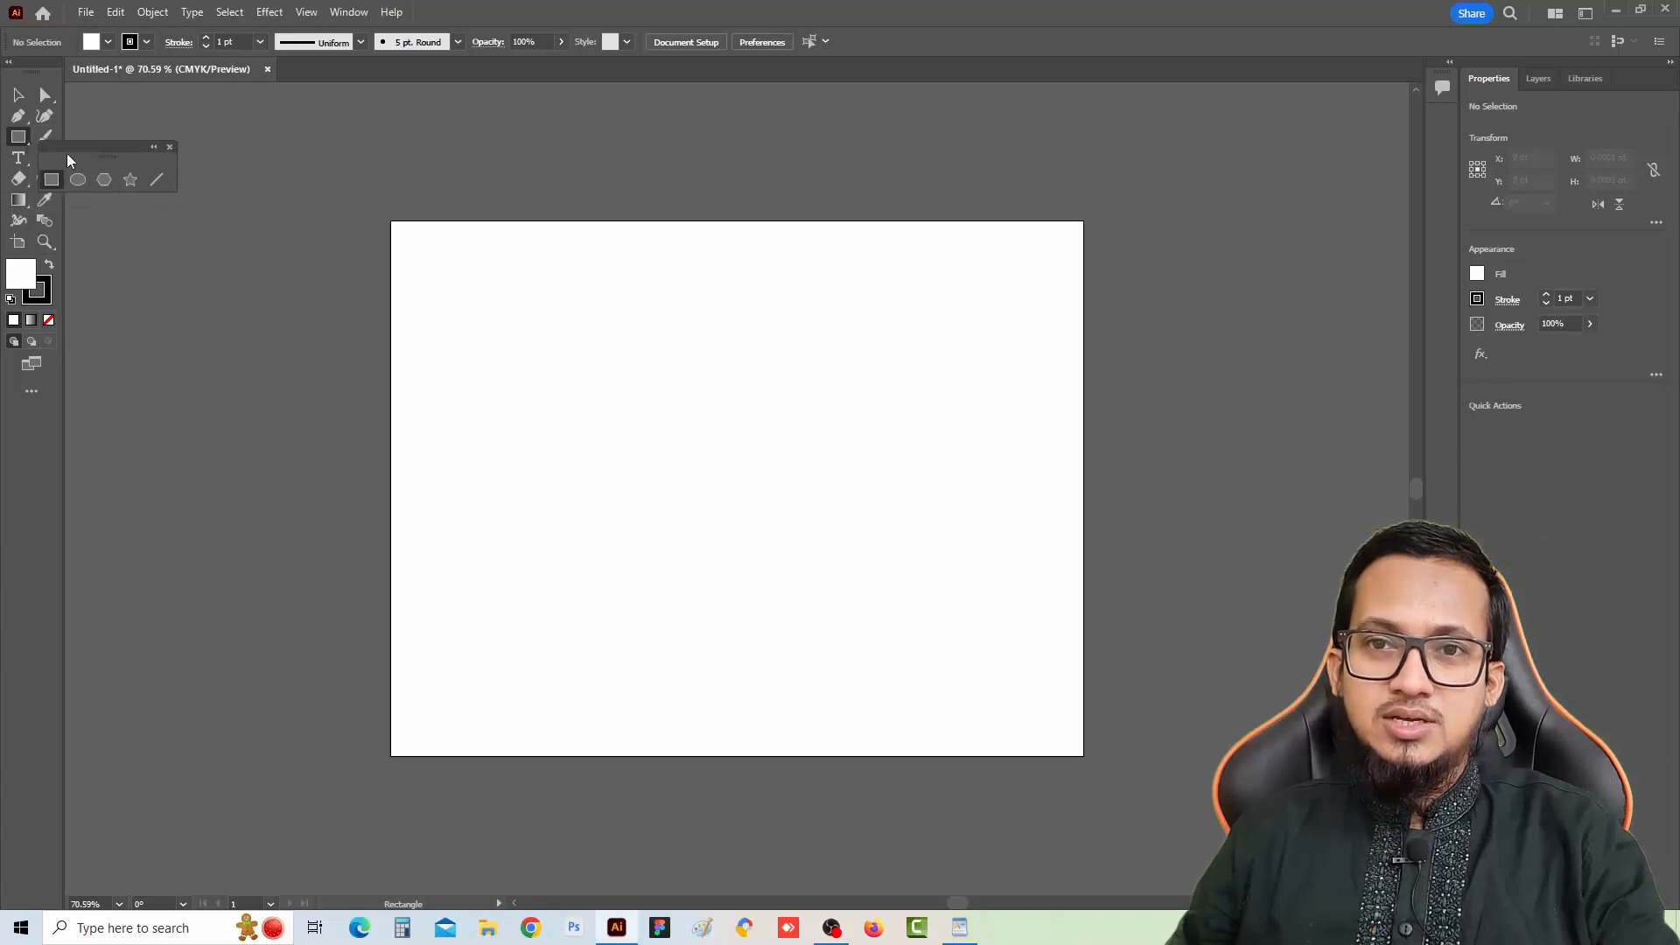
drag(90, 133, 217, 126)
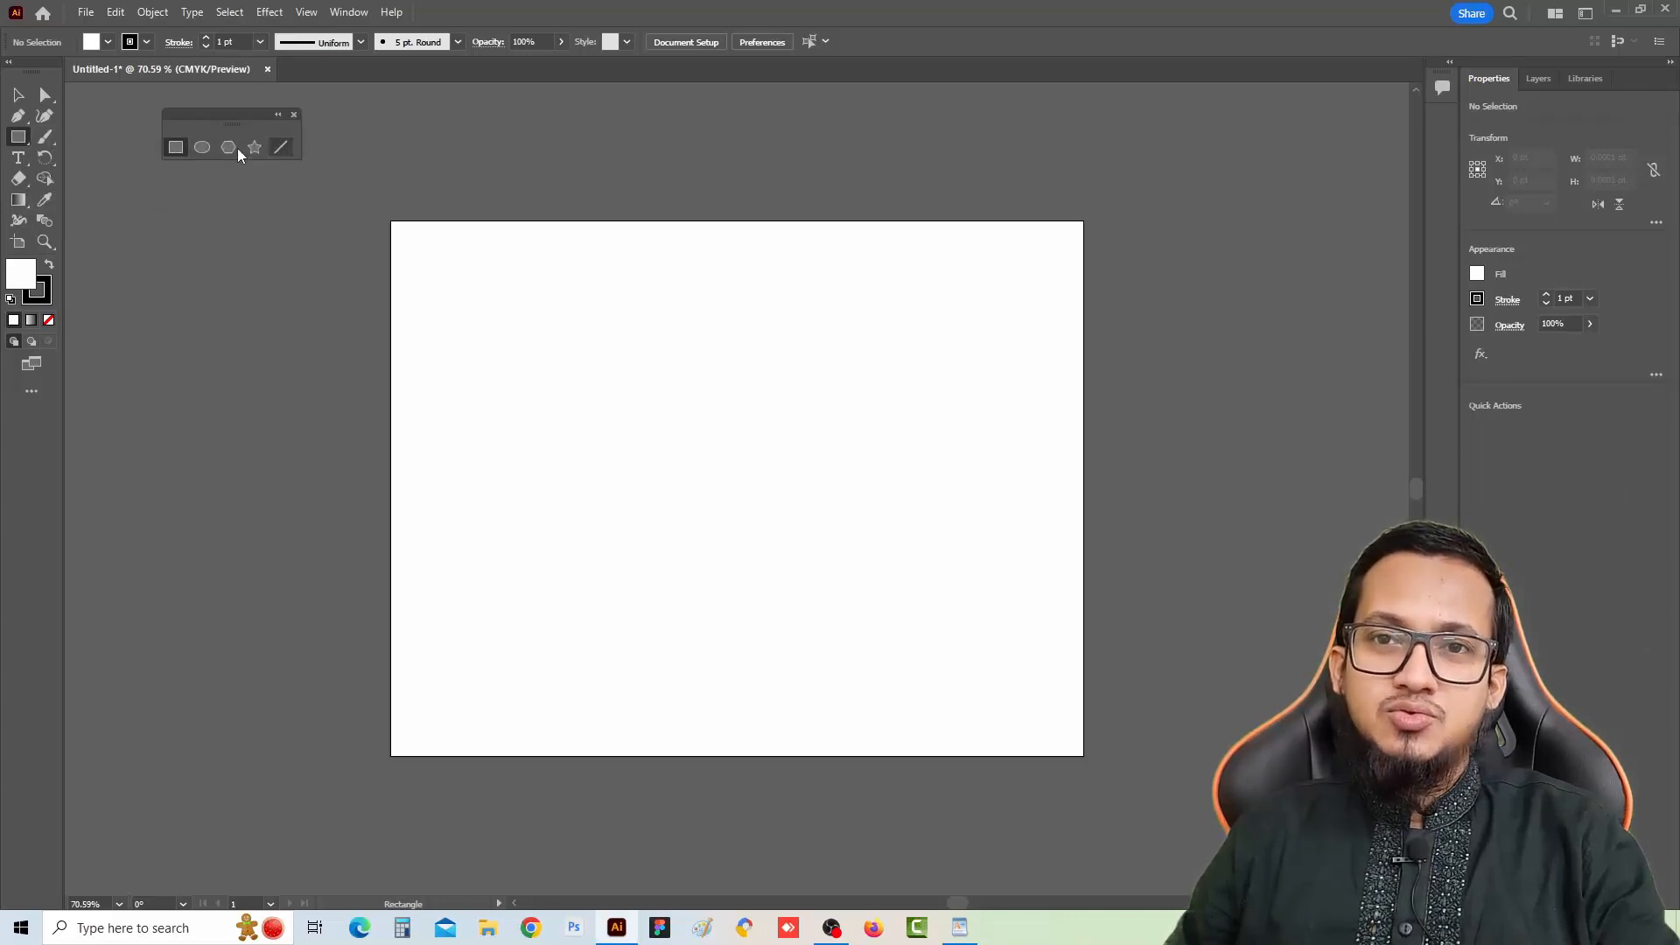
drag(217, 126, 896, 145)
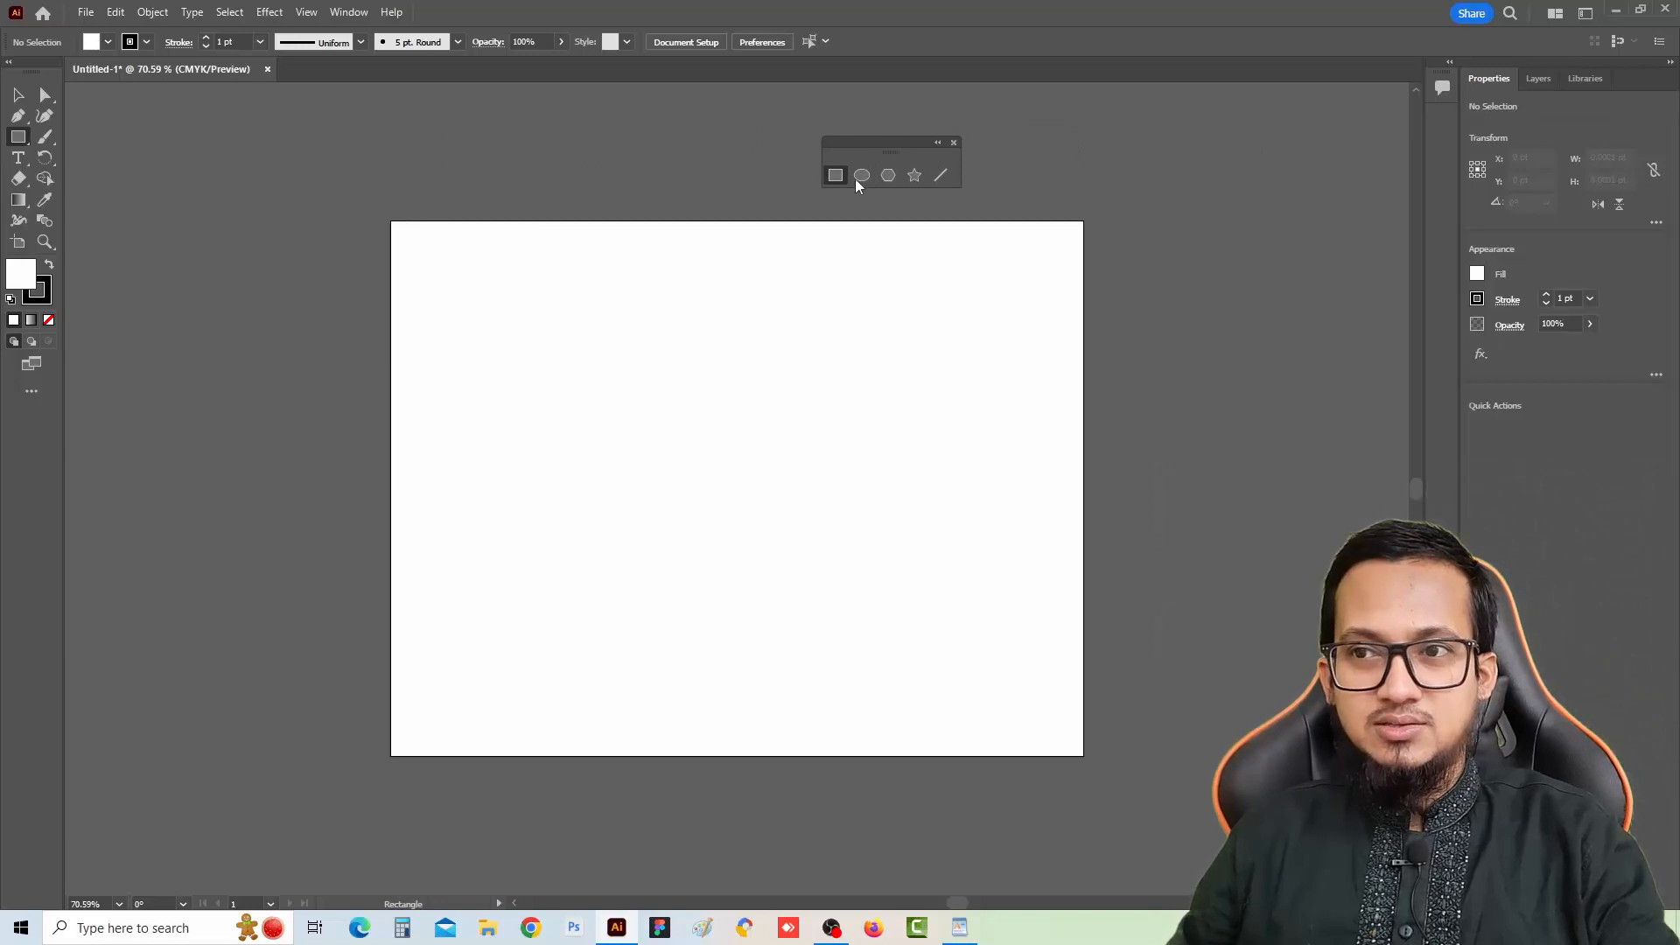
drag(902, 145, 696, 119)
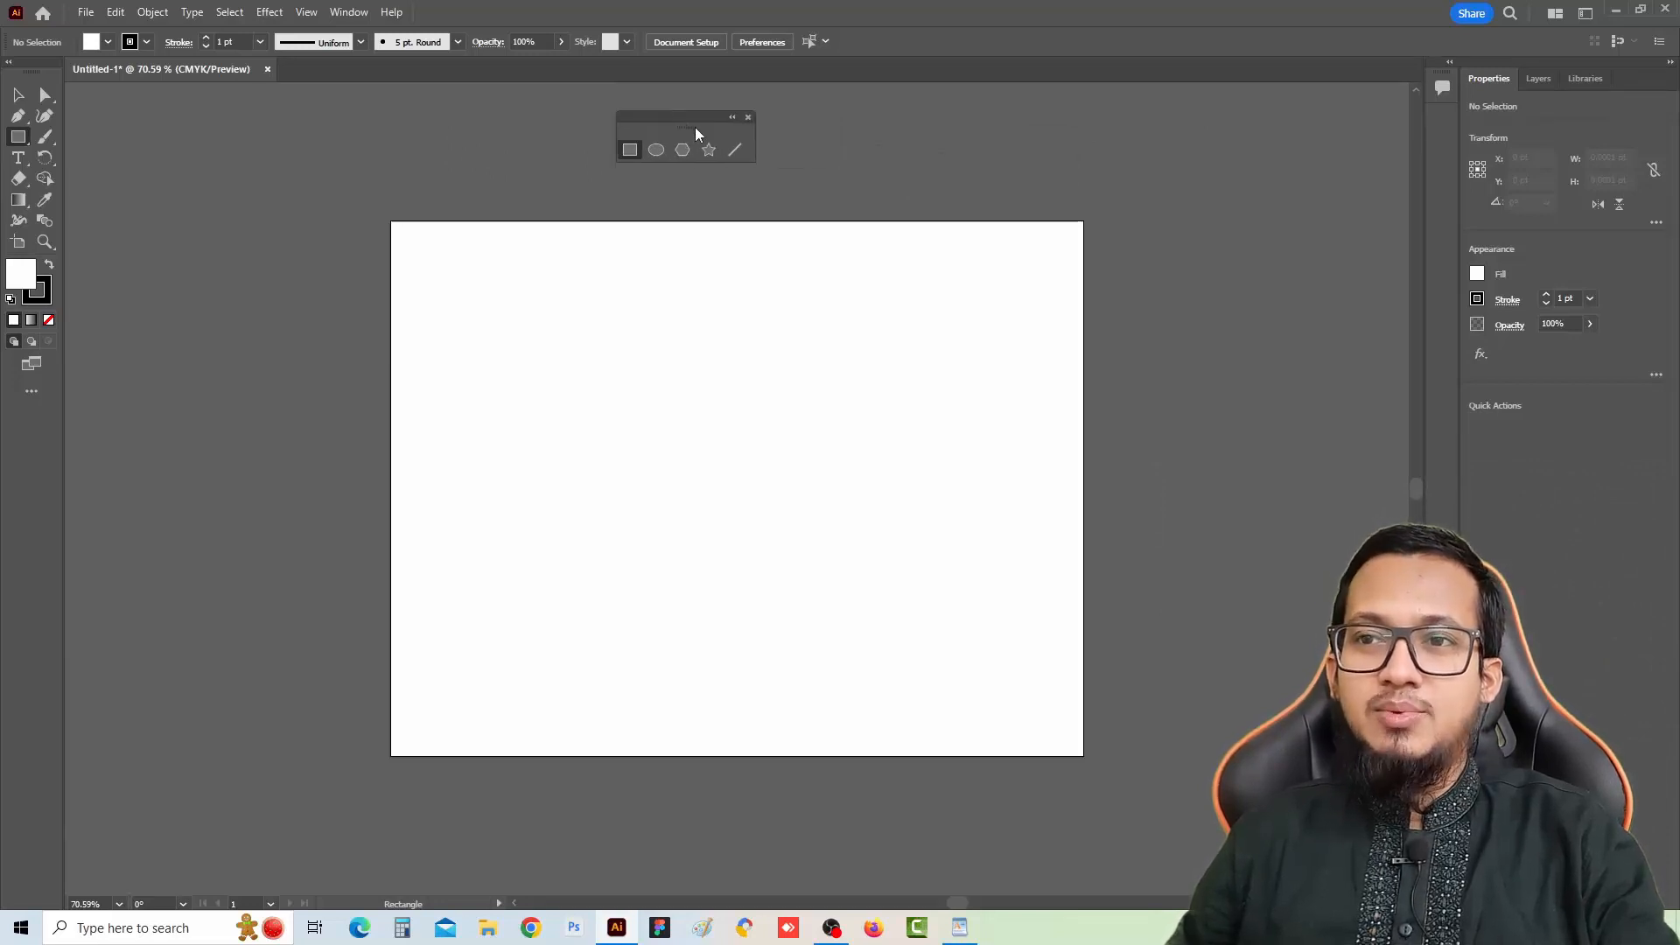
click(748, 118)
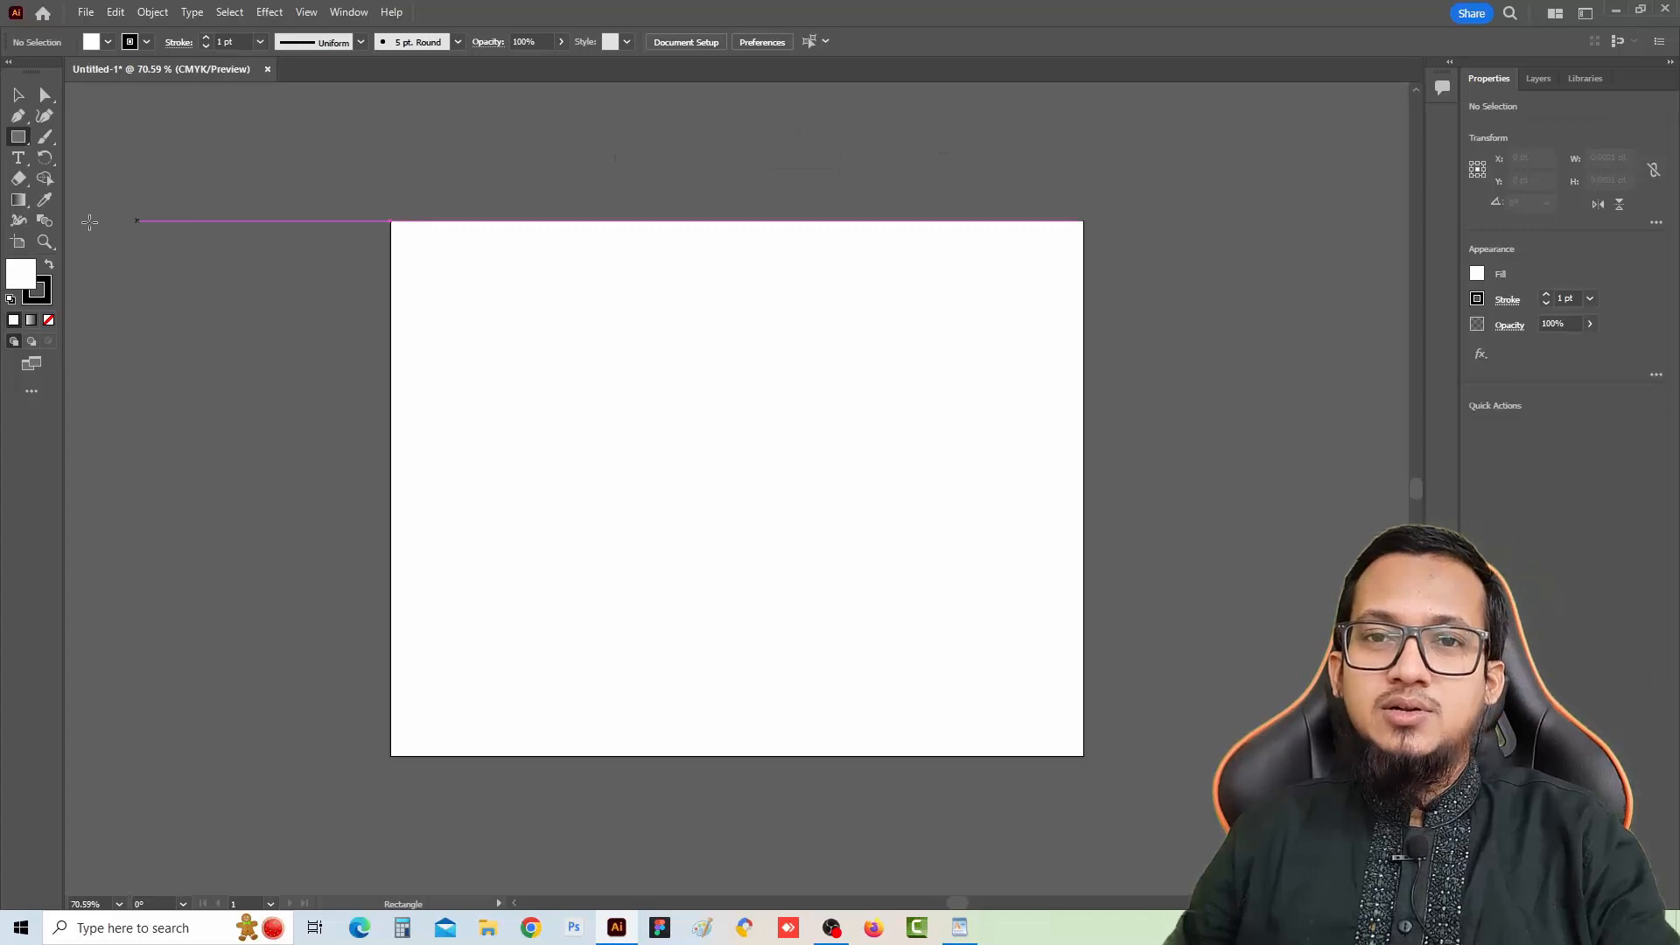
Tear off the shape tools into a floating panel and draw two rectangles near the artboard's top, about 180×91 pt and 312×66 pt
click(17, 136)
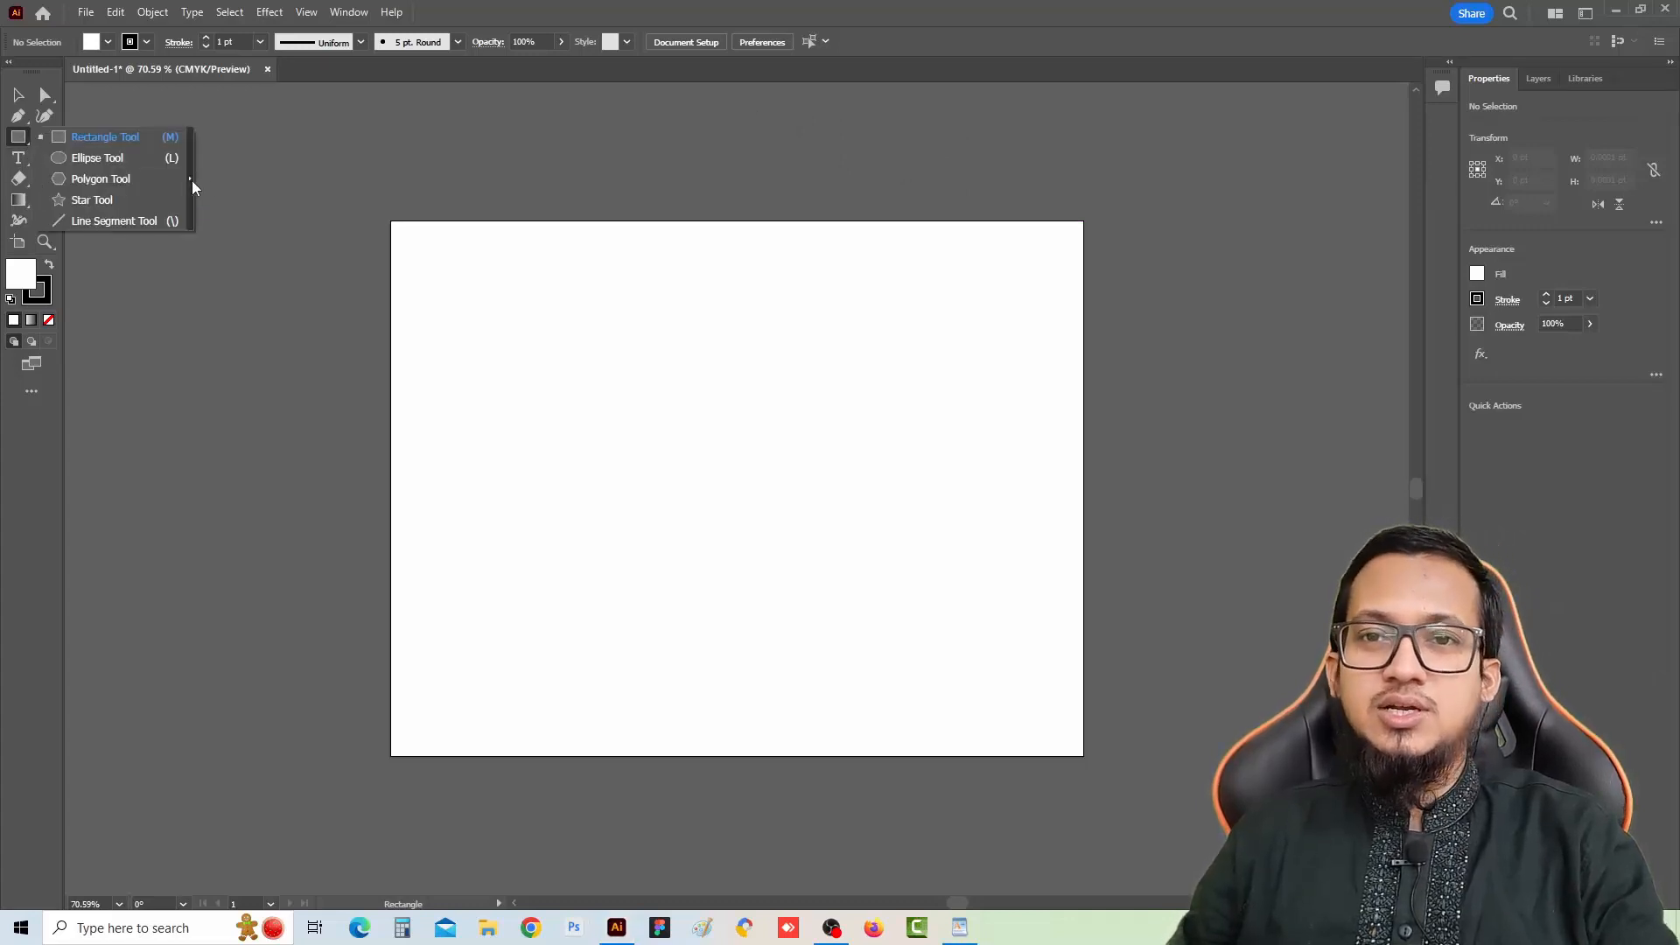
drag(192, 181, 383, 156)
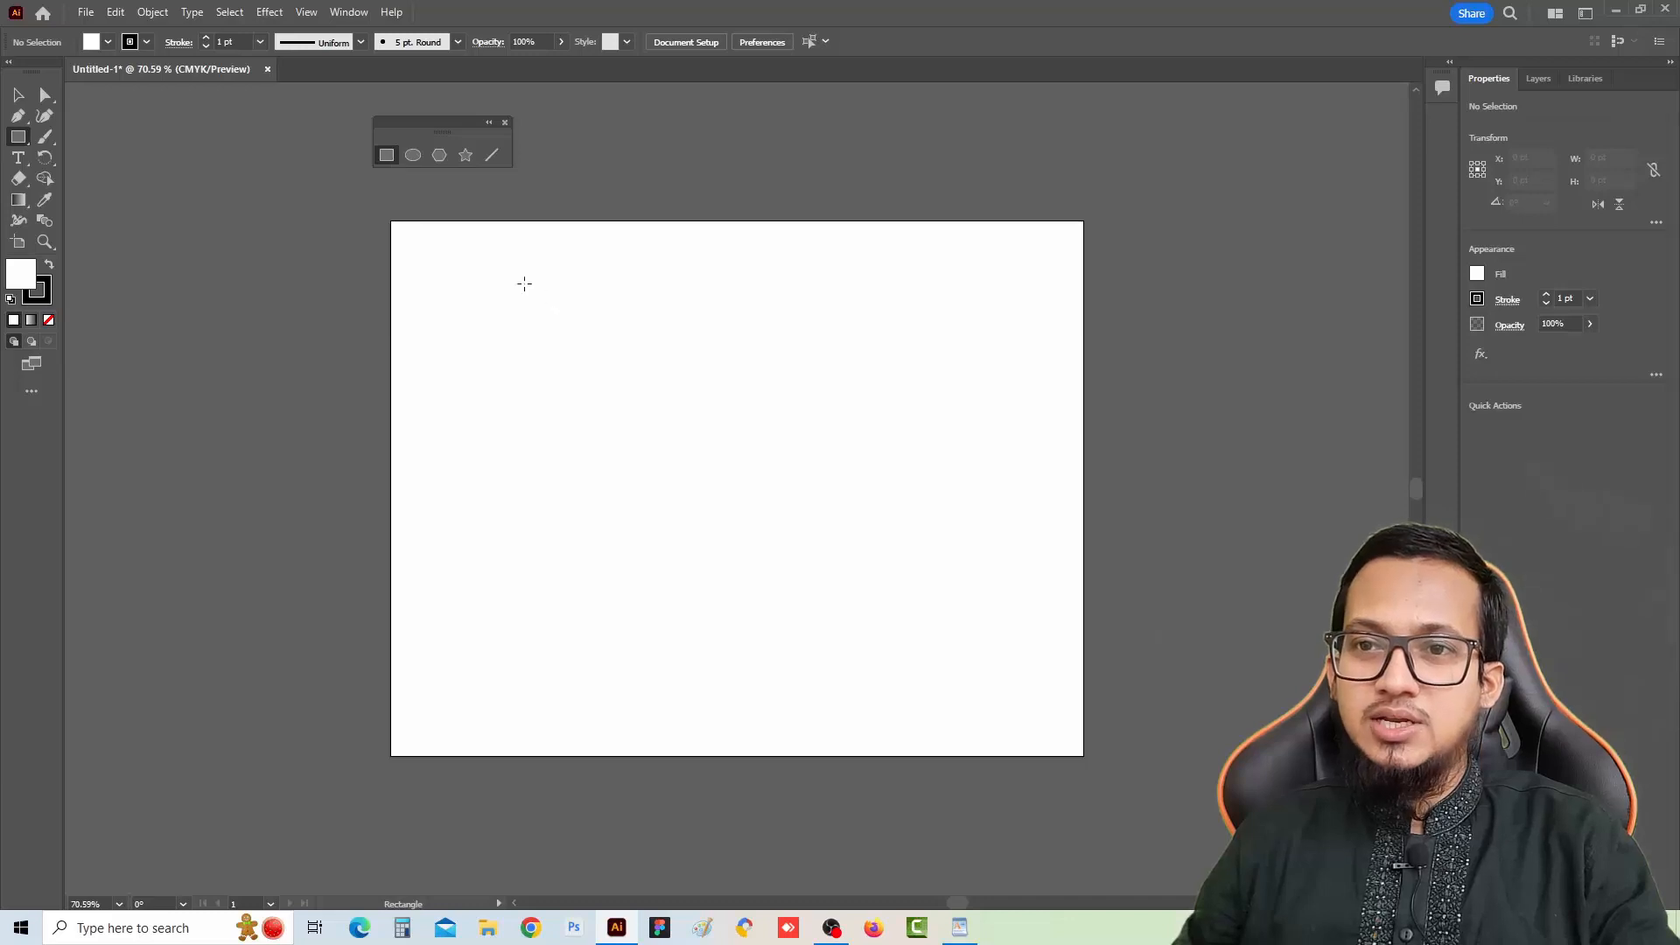
drag(456, 259, 612, 338)
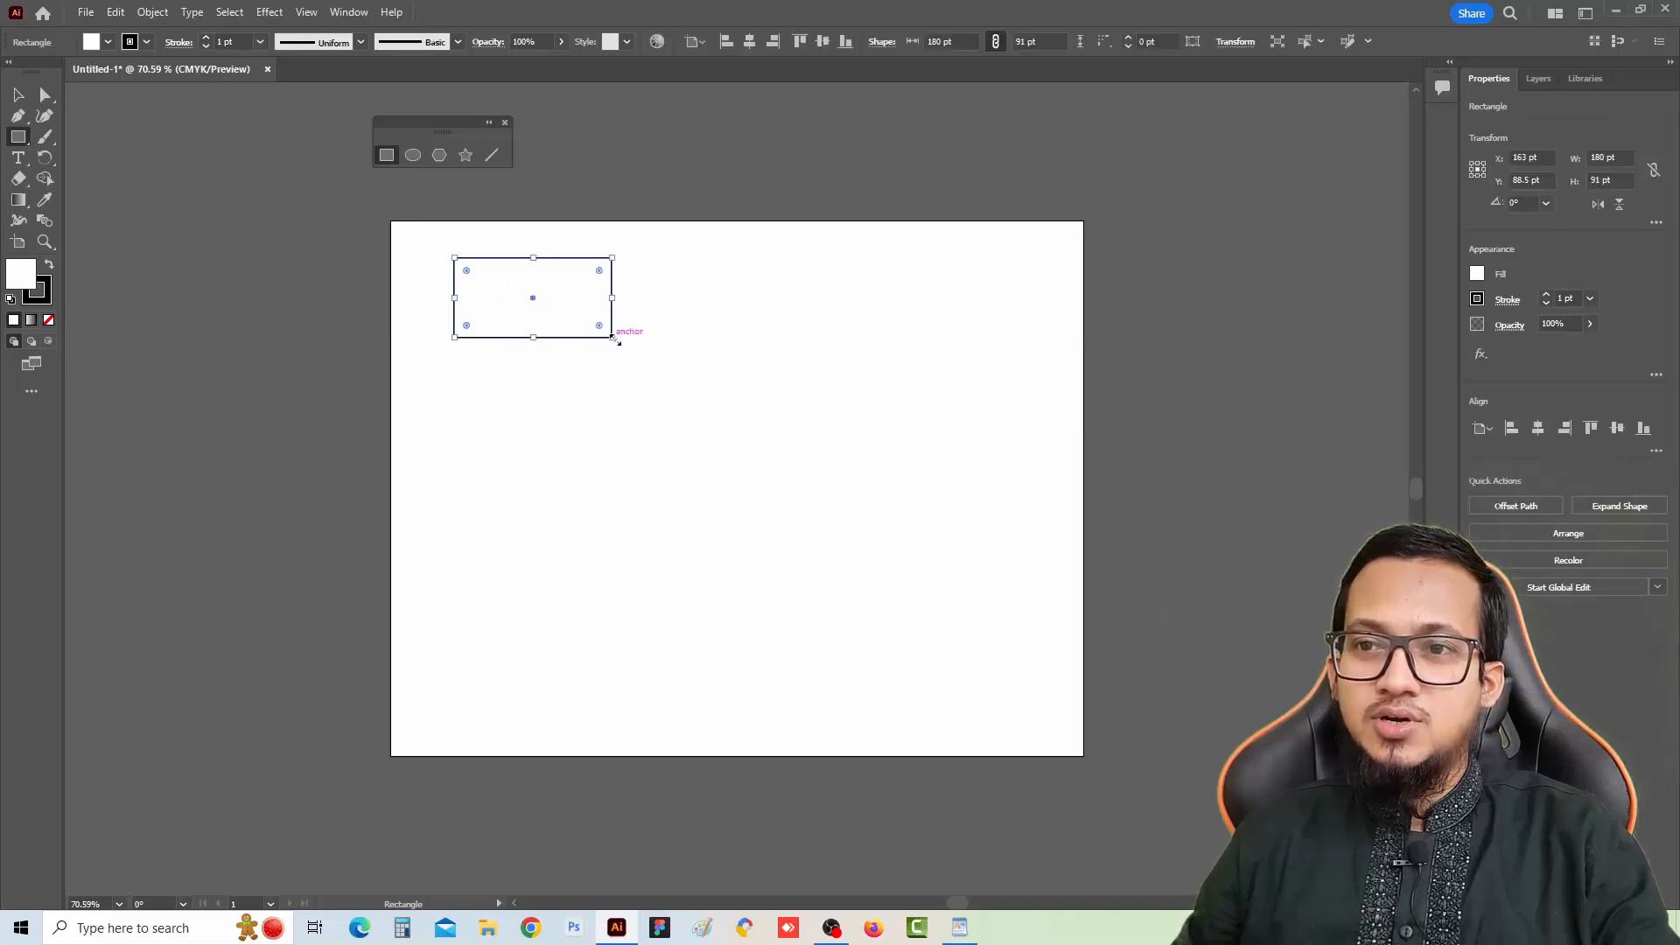
drag(679, 271, 952, 328)
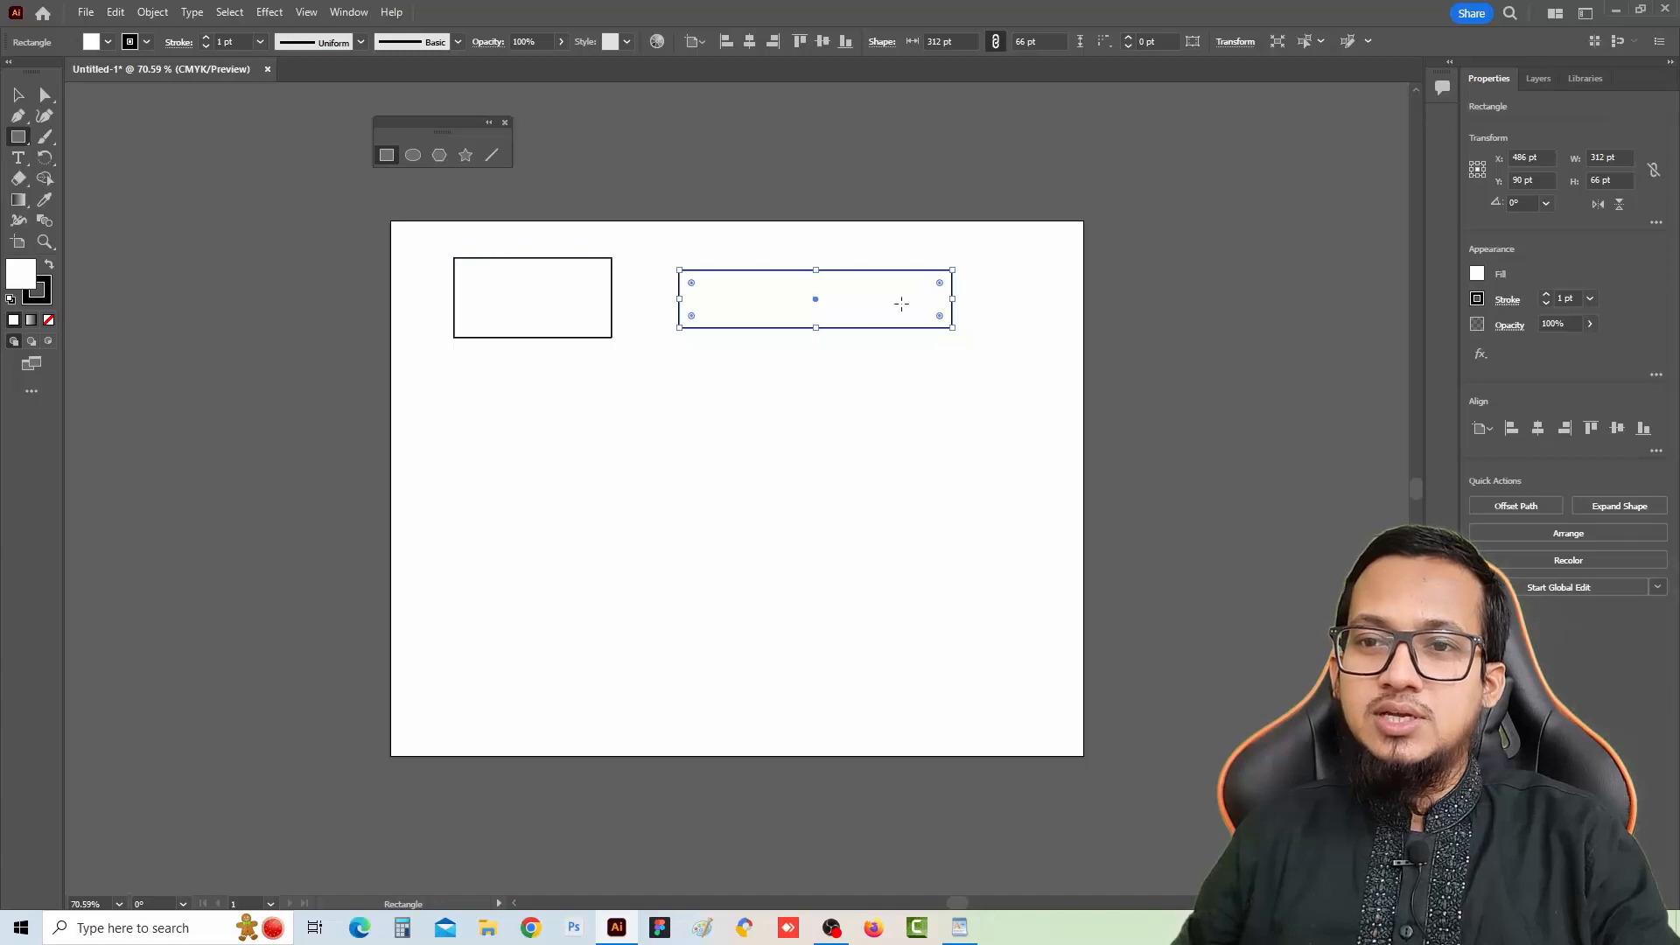
Draw a tall 35×415 pt rectangle along the left edge and a row of three rectangles beside it, about 181×100, 114×114 and 106×106 pt
mouse_move(411, 362)
mouse_down()
mouse_move(461, 649)
mouse_move(440, 725)
mouse_up()
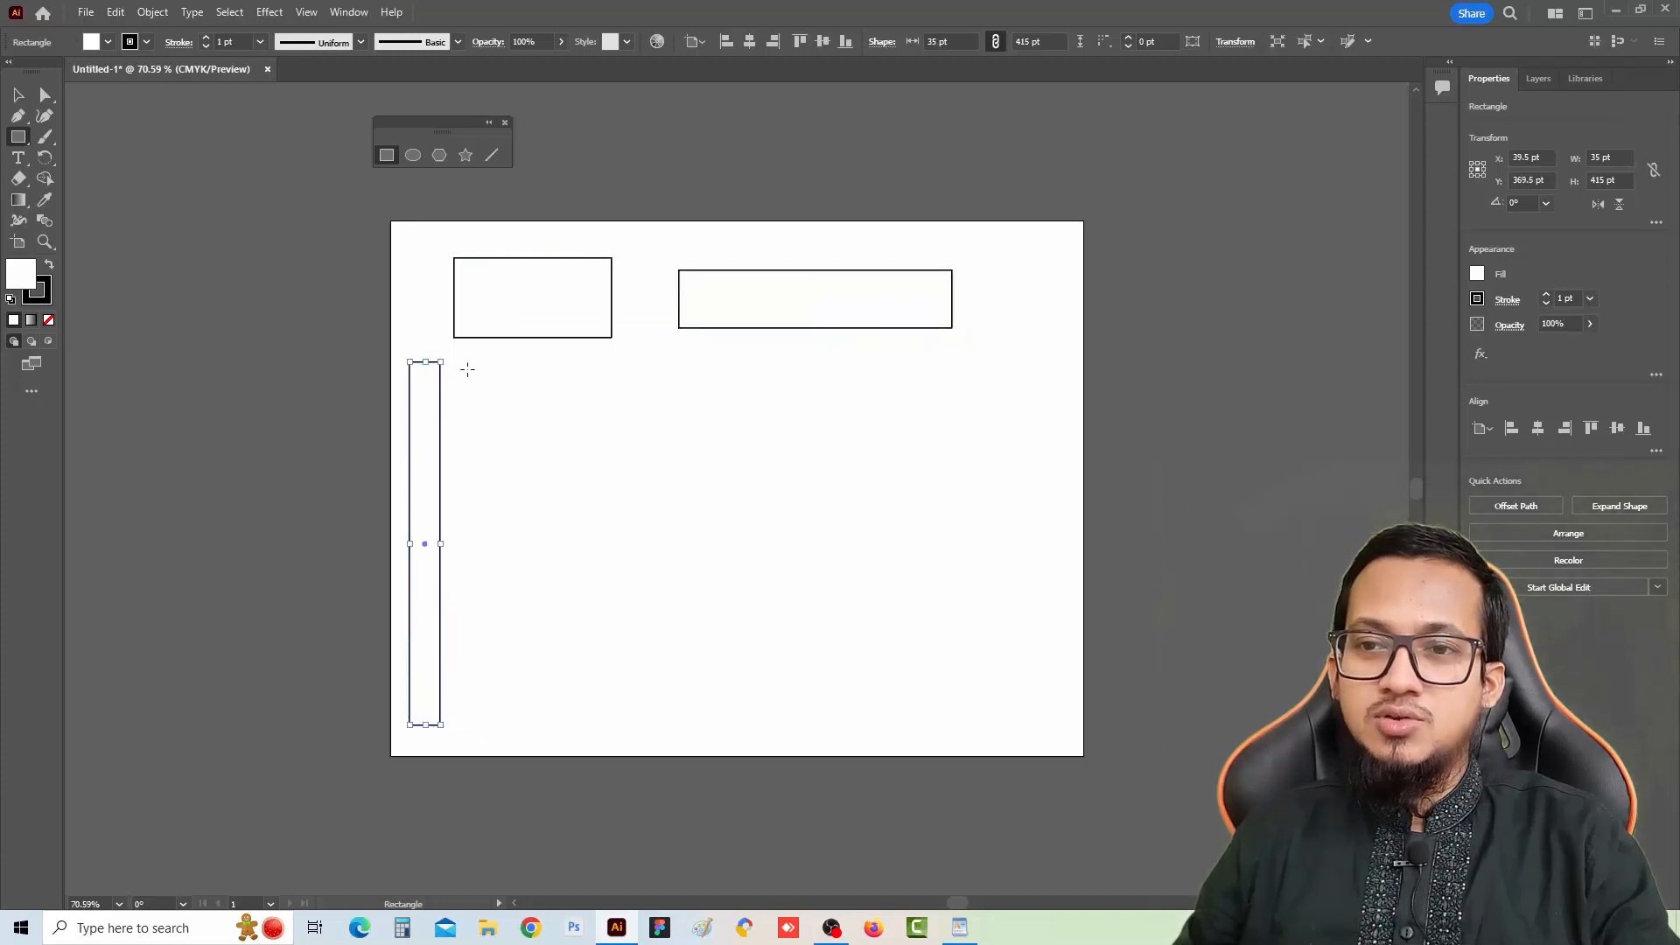
drag(467, 369, 627, 456)
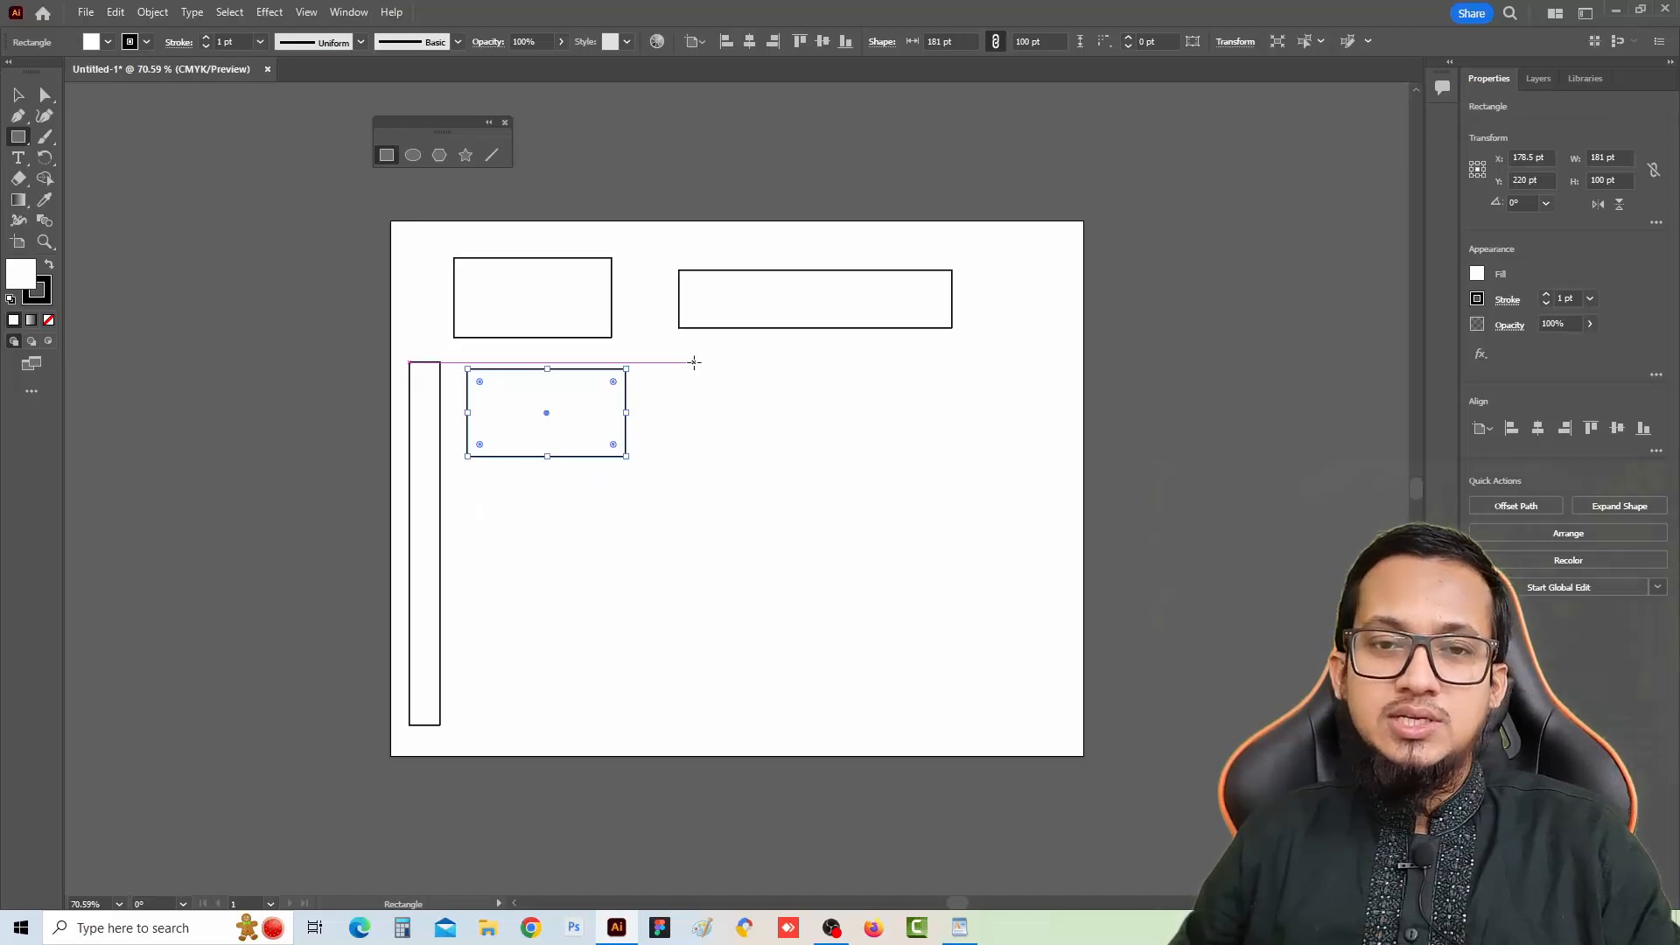
drag(693, 361, 855, 498)
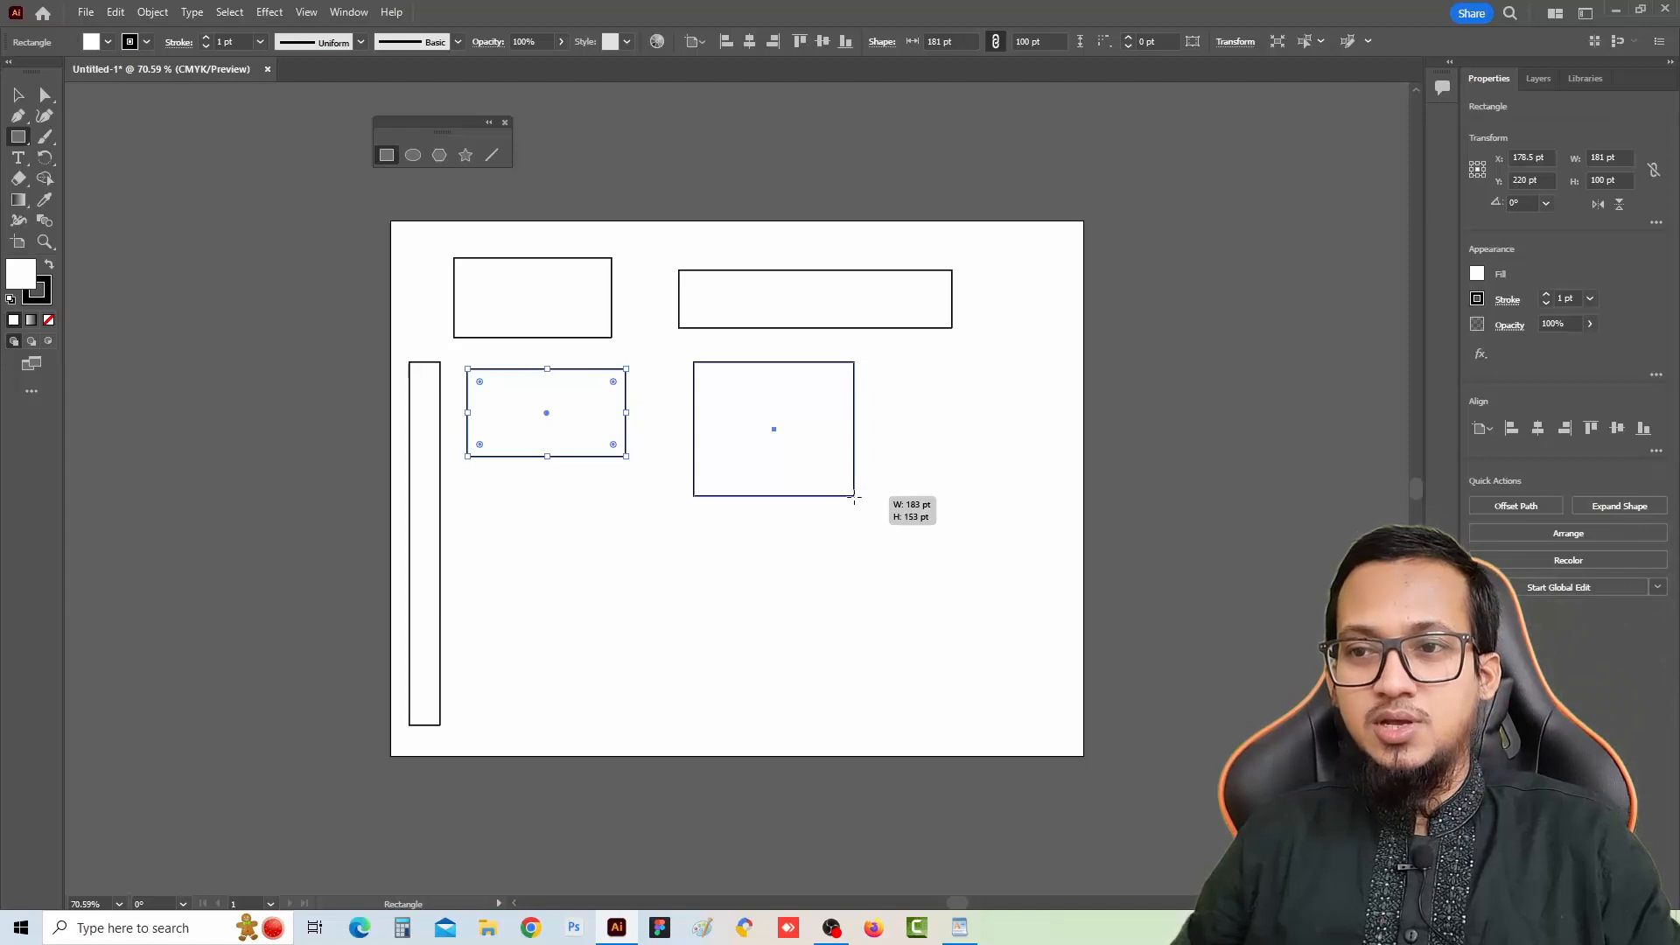
drag(855, 498, 794, 411)
drag(794, 411, 793, 411)
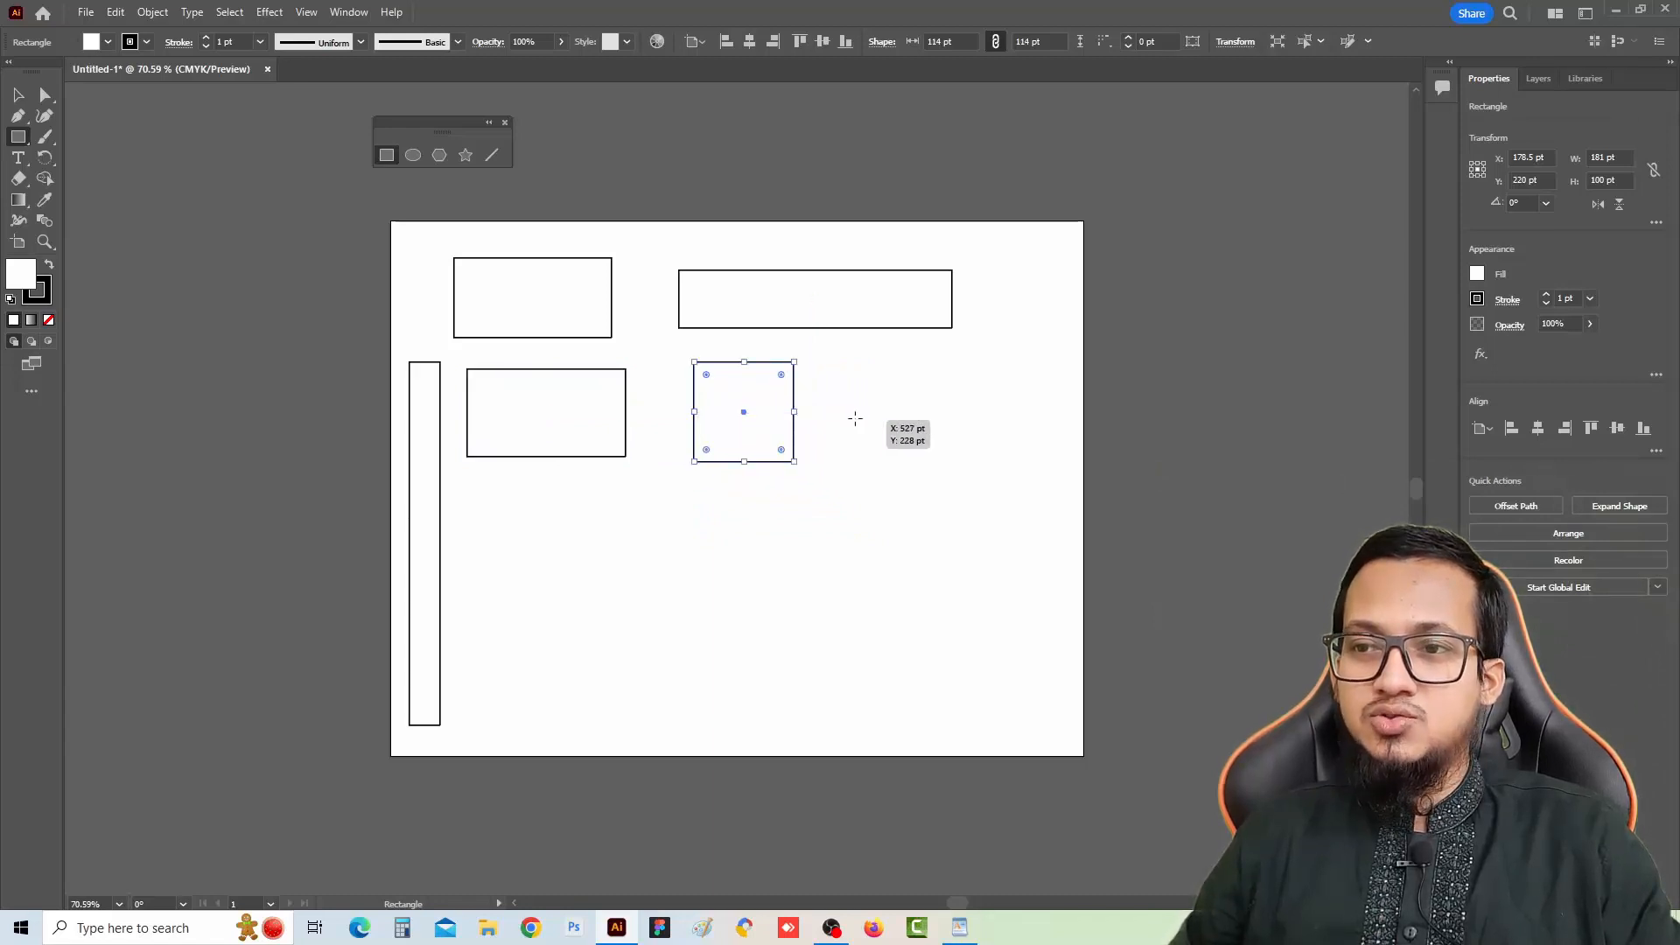
mouse_move(853, 361)
mouse_down()
mouse_move(983, 492)
mouse_move(945, 454)
mouse_up()
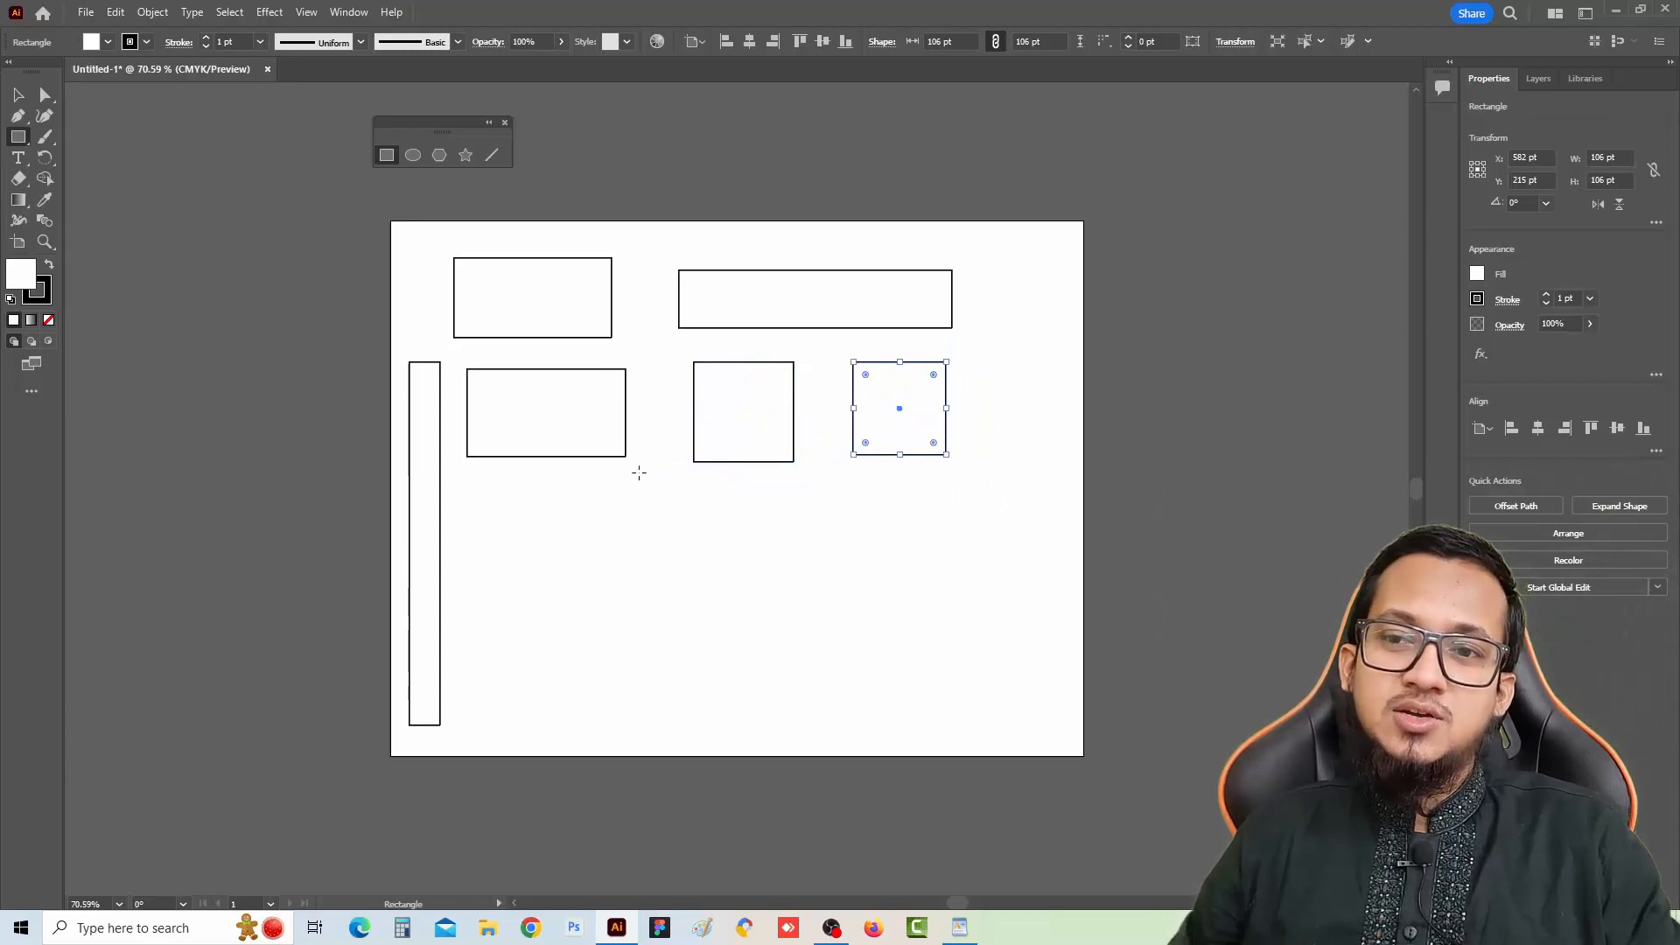
Draw an upright rectangle about 88×215 pt and a square about 292×292 pt in the artboard's lower half
drag(598, 472, 675, 659)
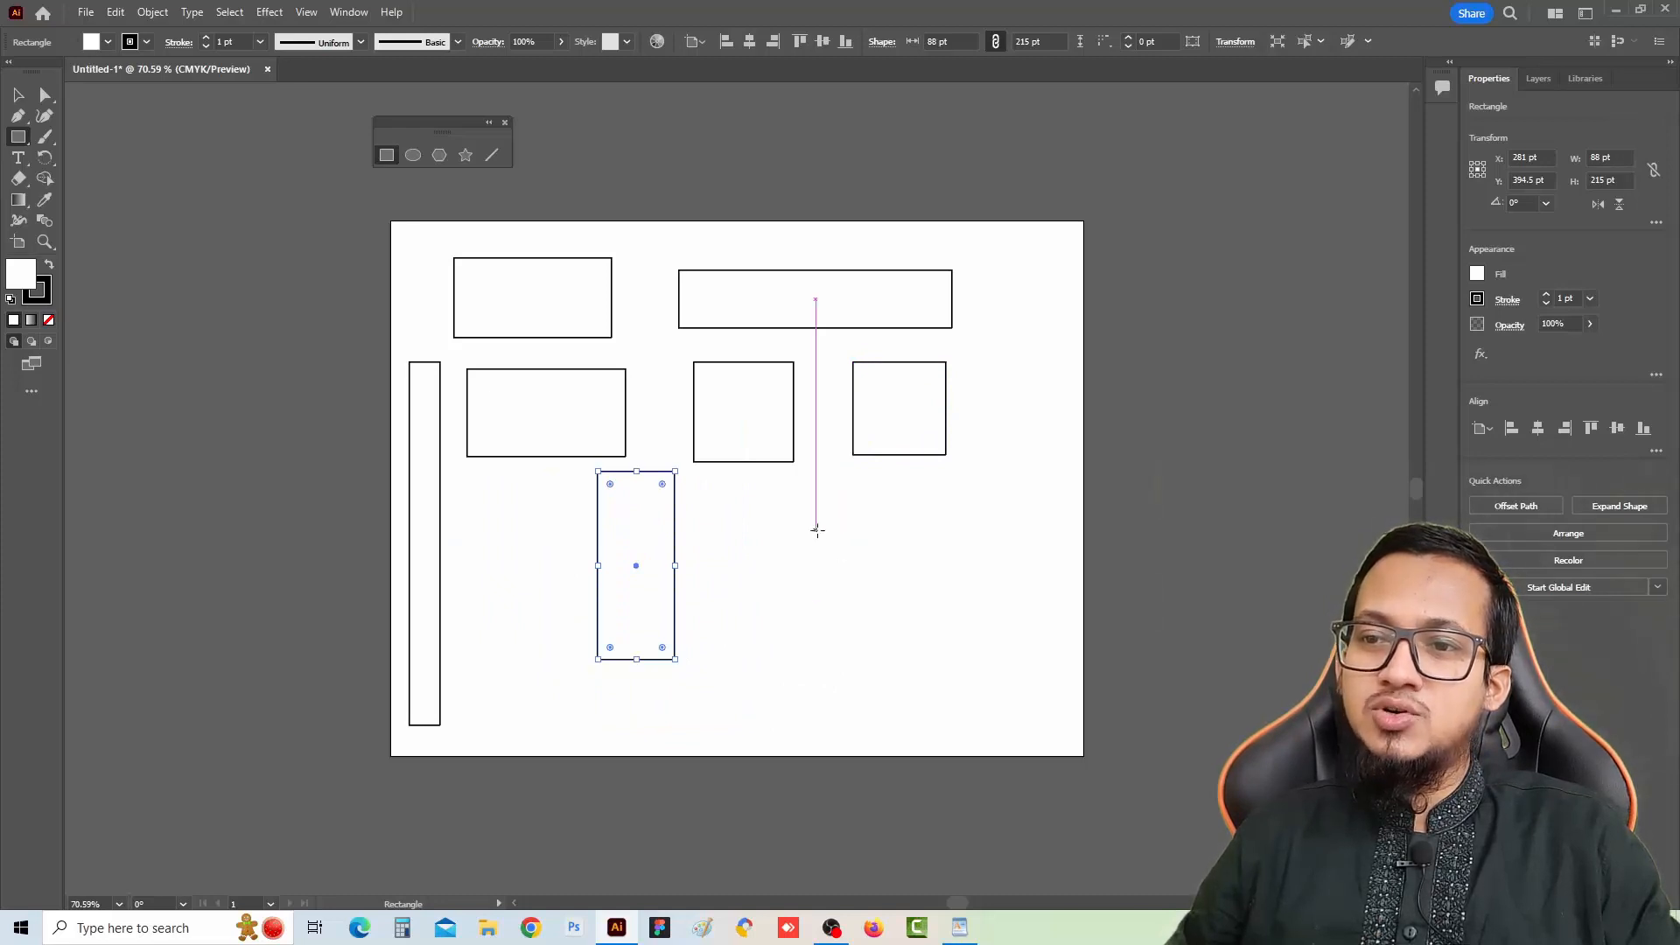
drag(743, 494, 946, 661)
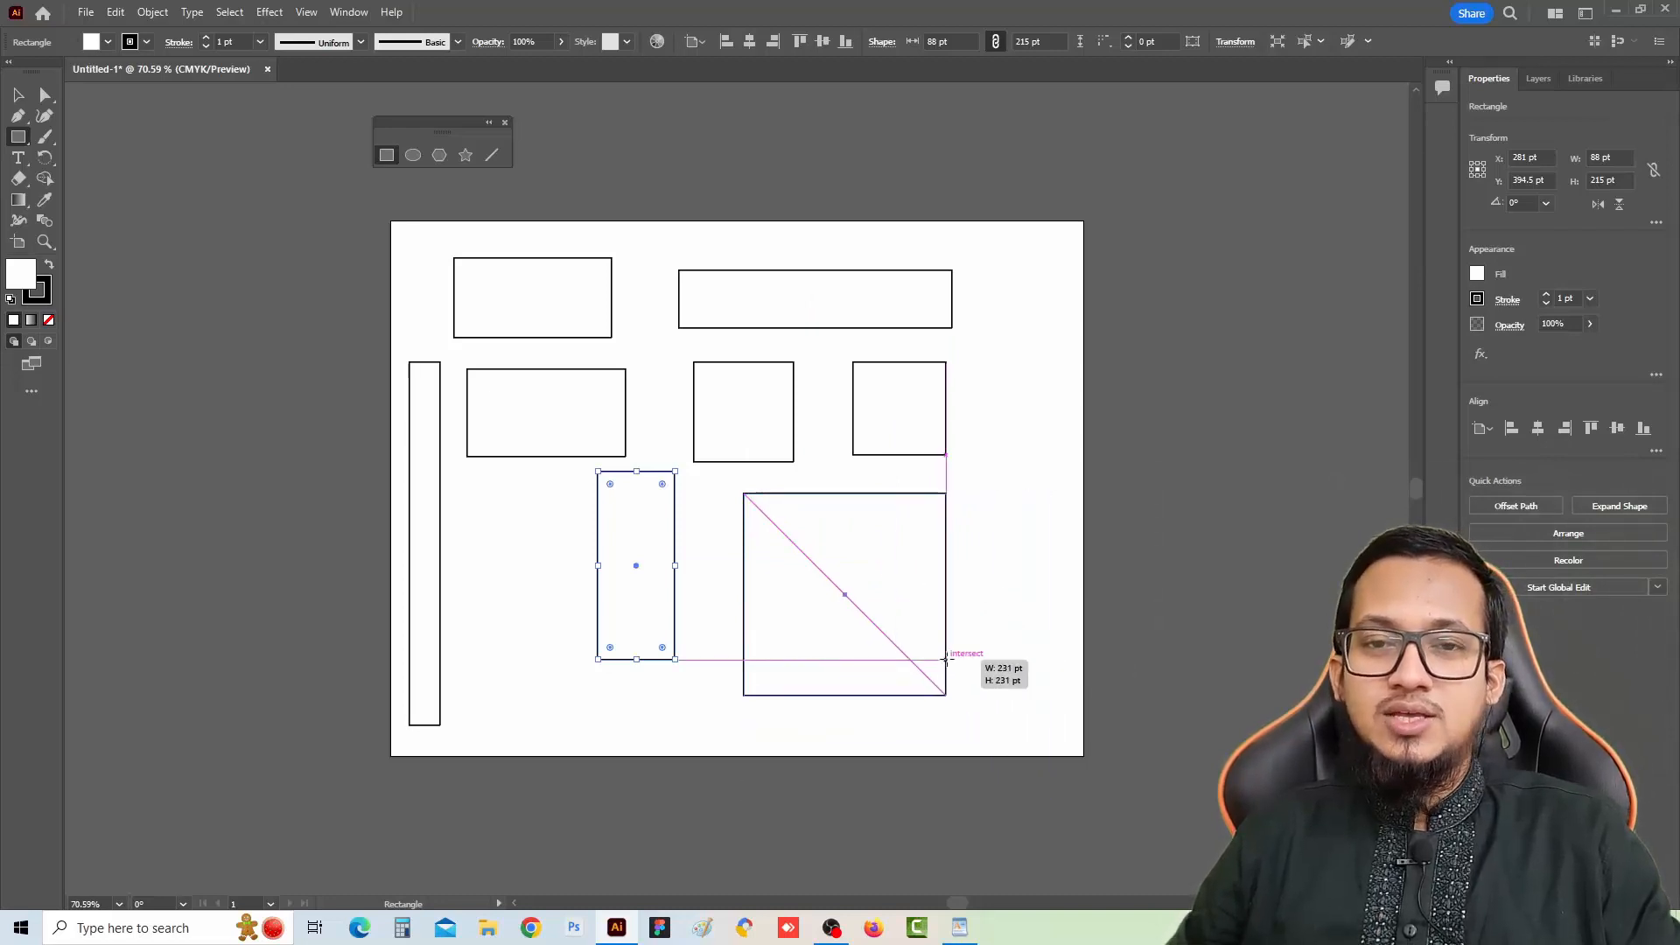
drag(946, 661, 1024, 611)
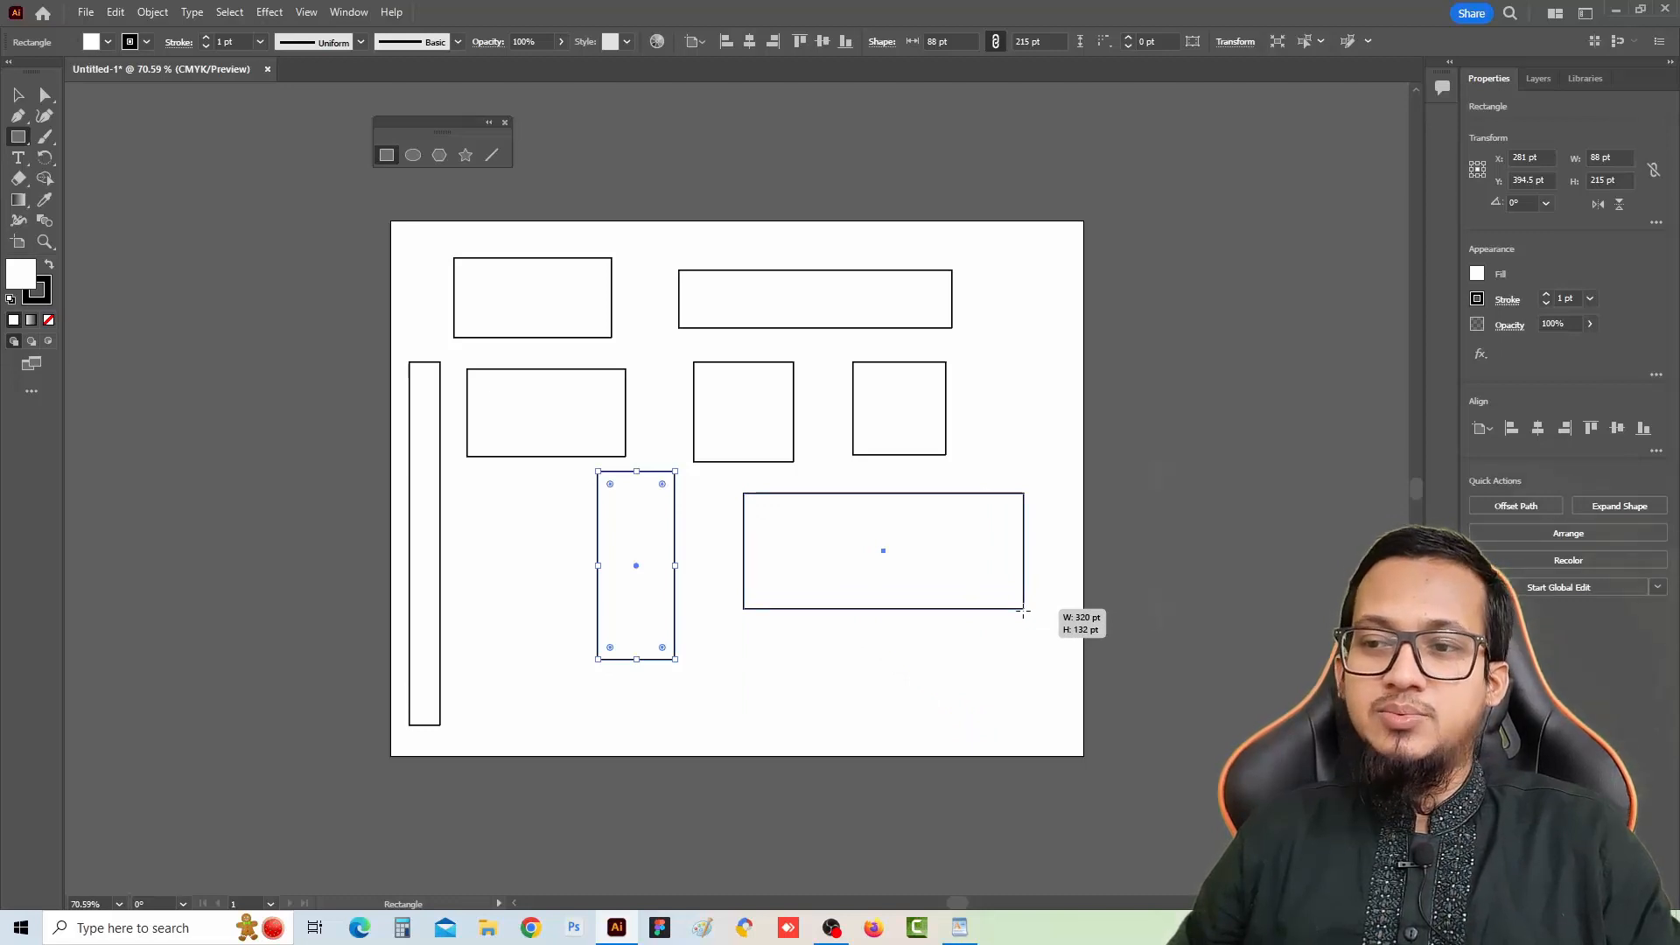
drag(1024, 611, 999, 564)
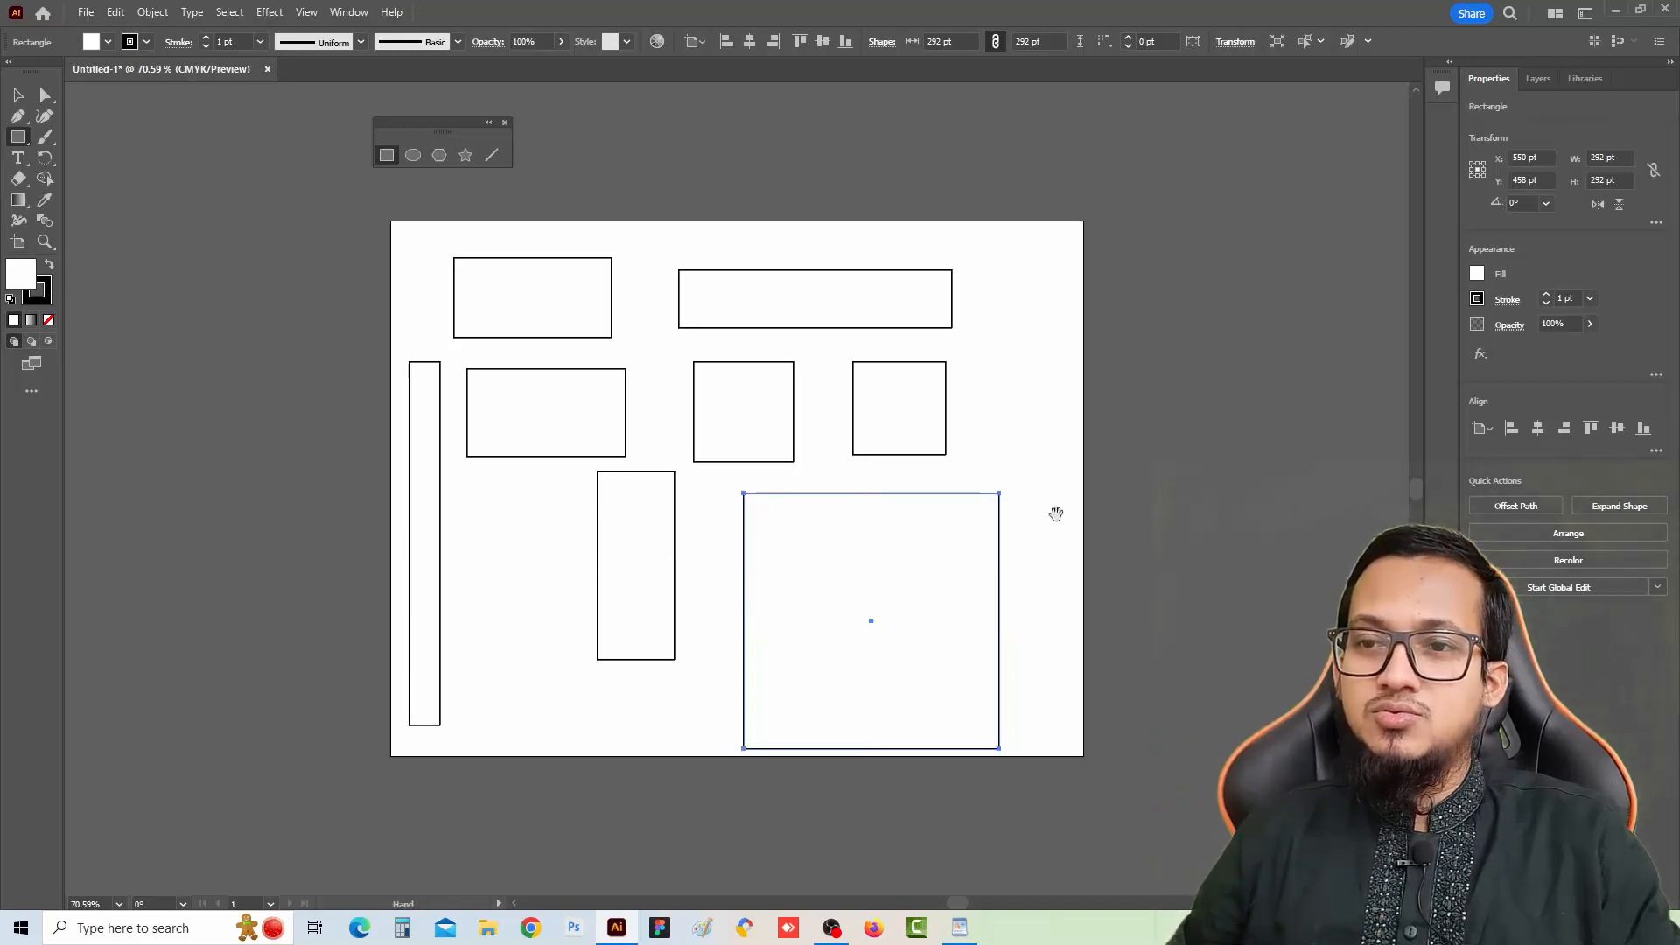
Switch to the Ellipse tool and draw a circle and three ellipses of varying sizes beside the artboard
drag(1056, 514, 595, 504)
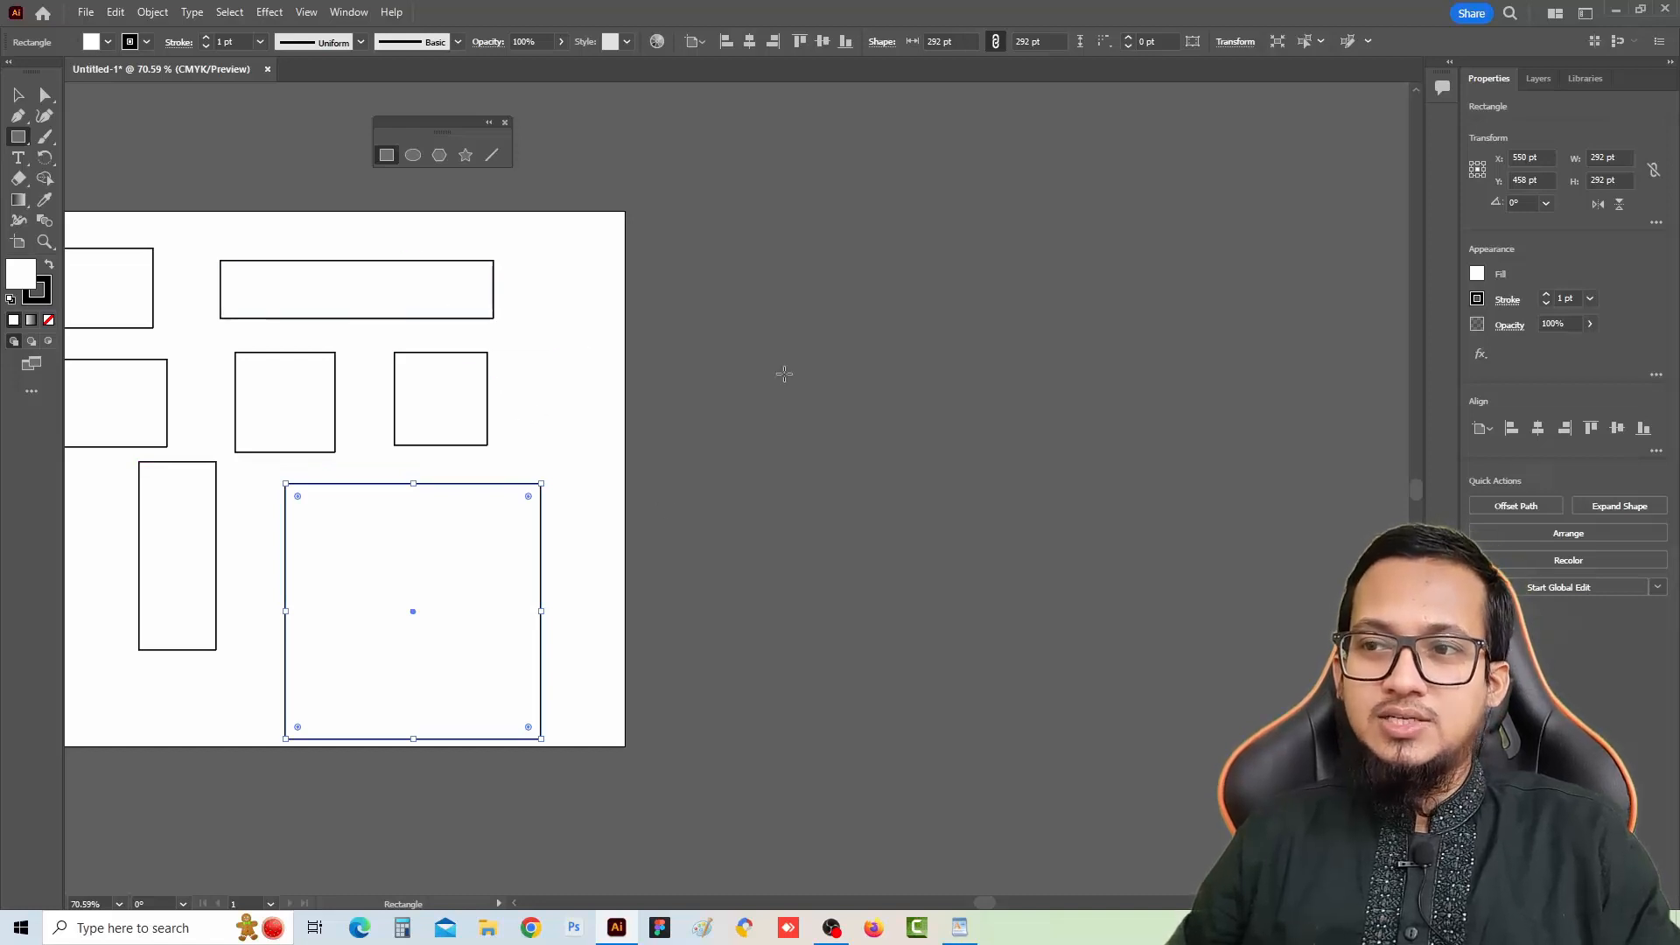
click(413, 155)
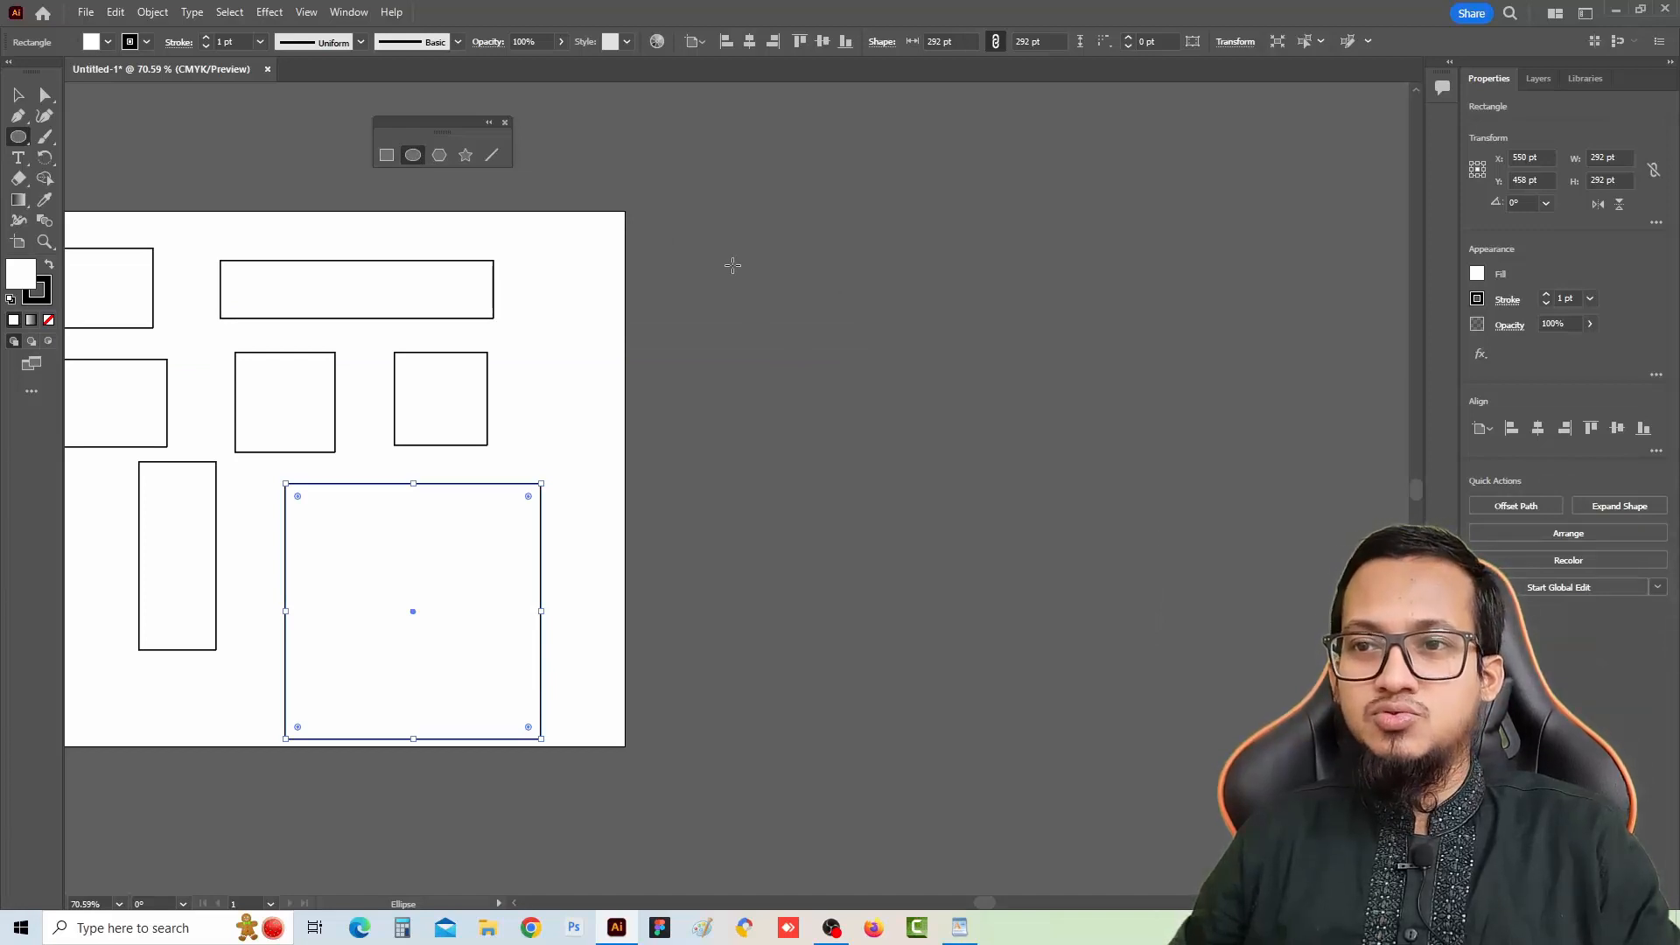
drag(732, 265, 877, 419)
drag(978, 196, 1021, 409)
drag(1095, 186, 1149, 240)
drag(1205, 147, 1260, 492)
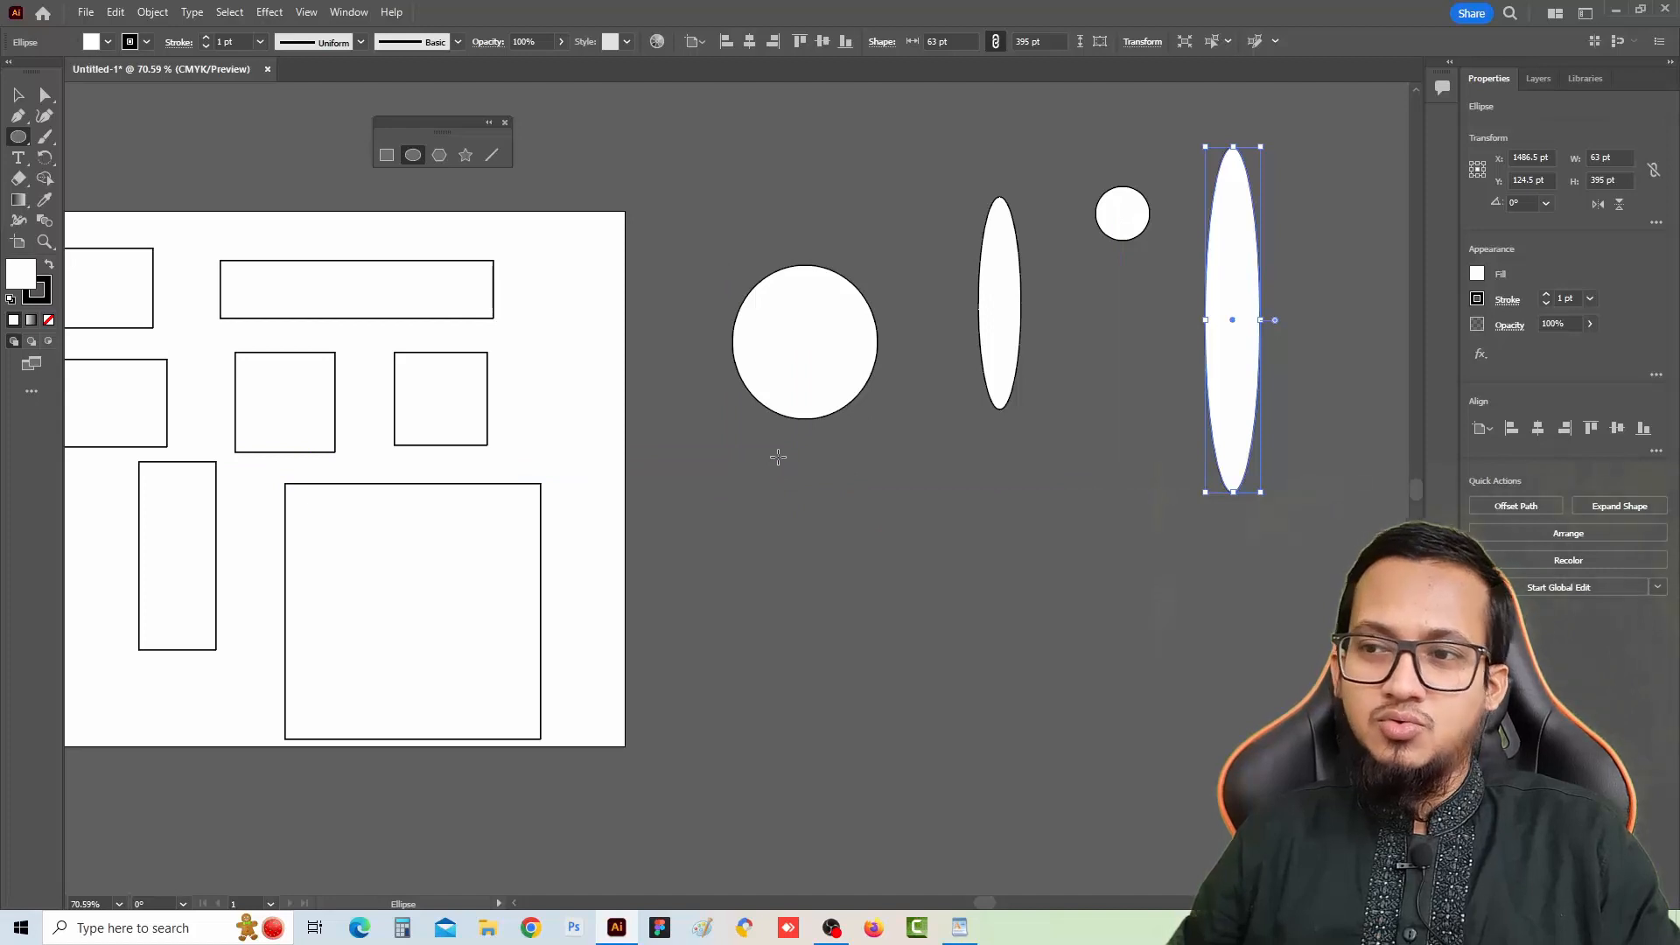
Draw two larger circles below the ellipses, the second about 179 pt across
drag(778, 457, 957, 546)
drag(1033, 463, 1189, 617)
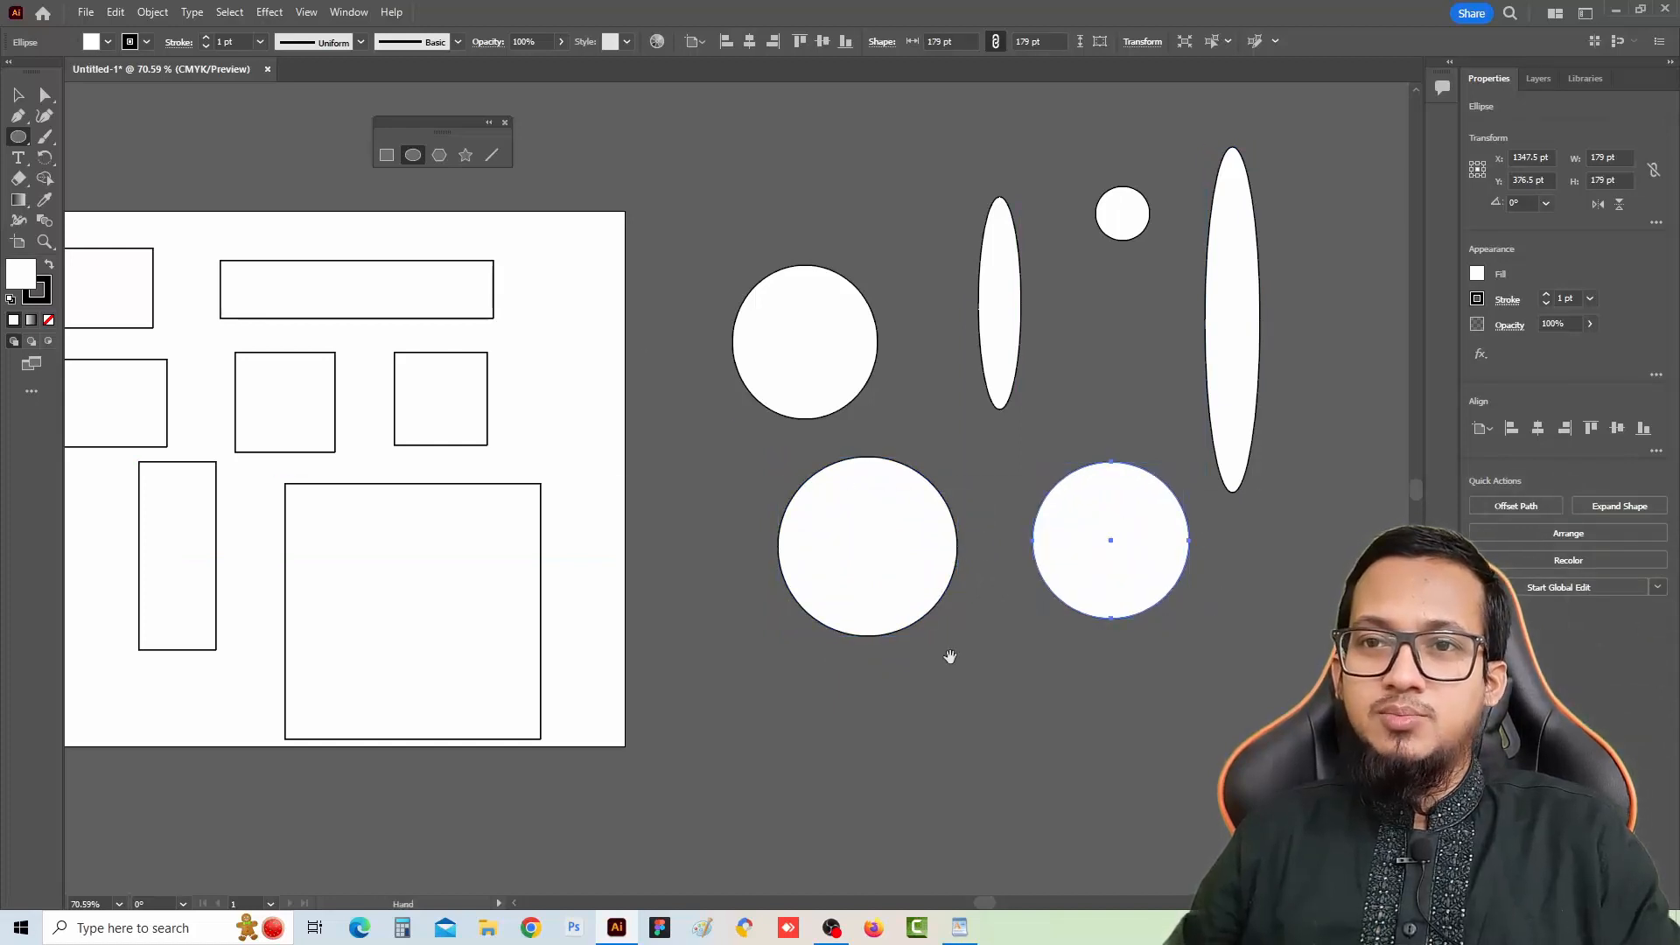
drag(949, 657, 951, 444)
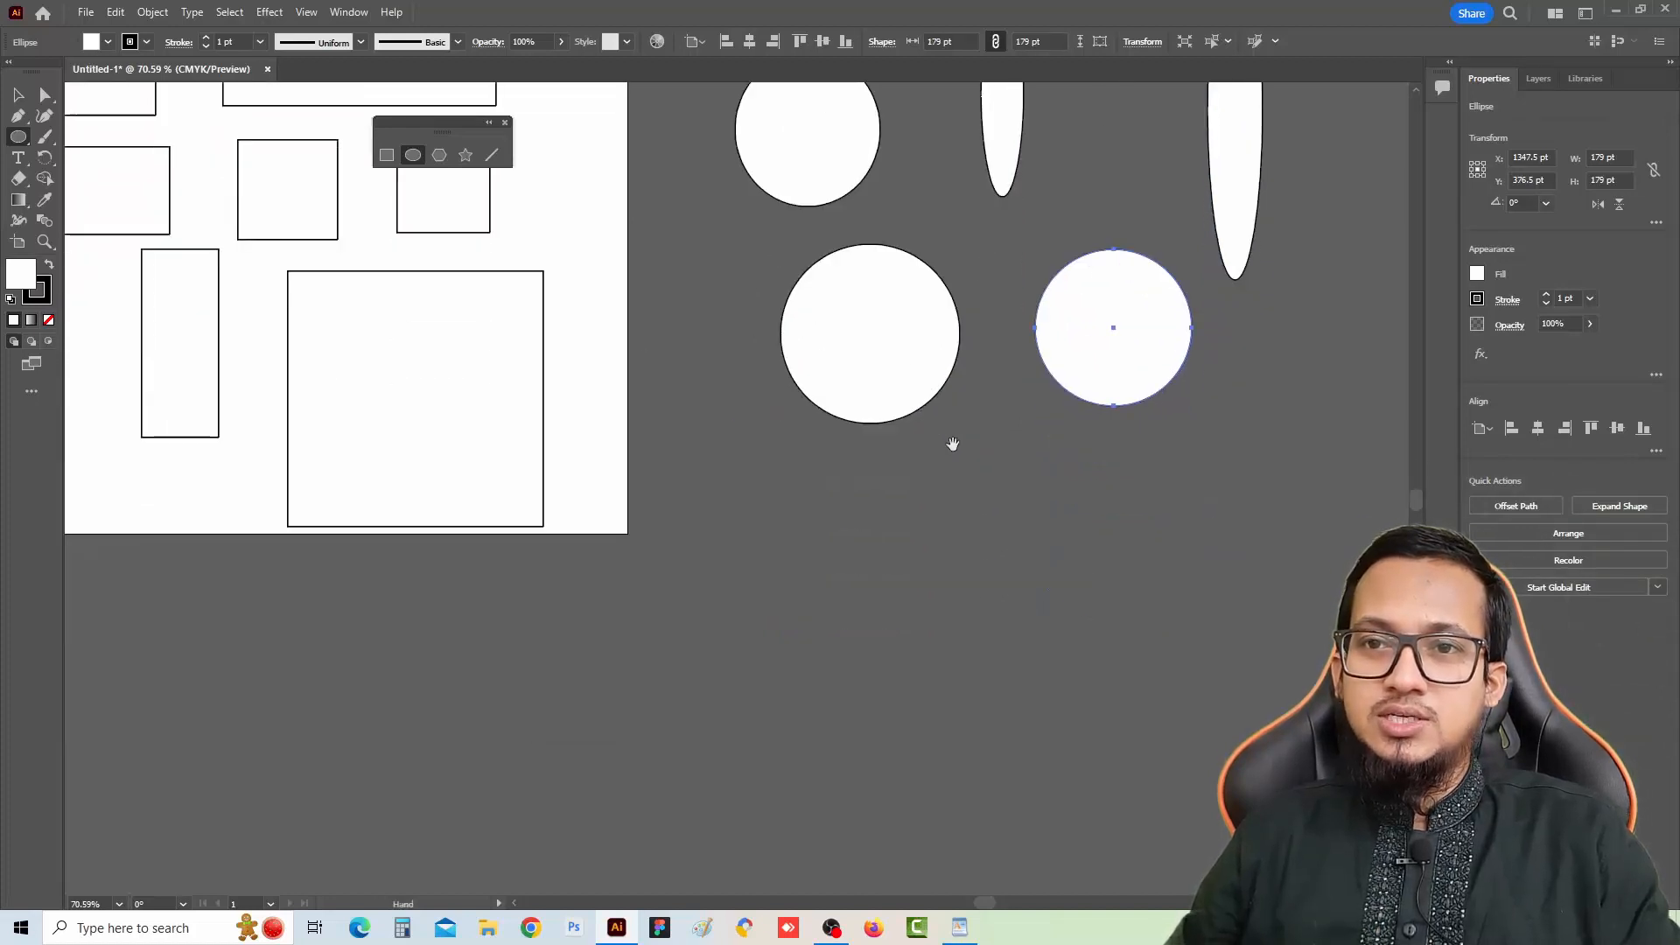
Switch to the Polygon tool and draw four hexagons of varying sizes below the artboard, one of them rotated
click(440, 155)
drag(643, 604, 661, 265)
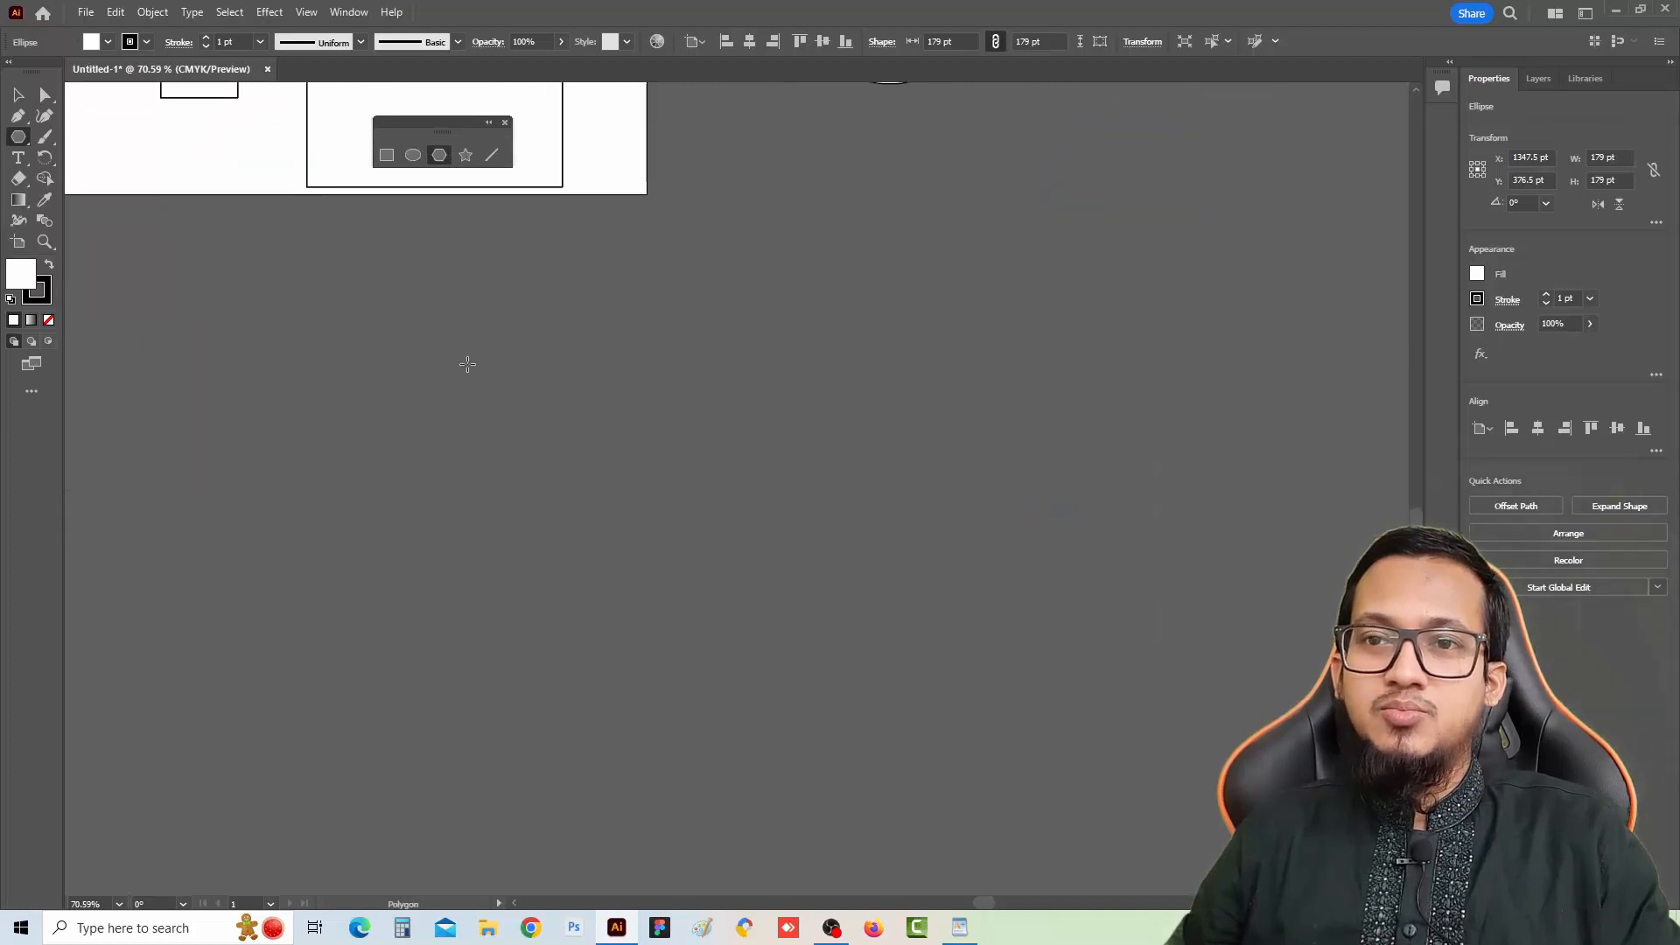
mouse_move(424, 313)
mouse_down()
mouse_move(508, 417)
mouse_move(496, 388)
mouse_up()
drag(686, 312, 763, 411)
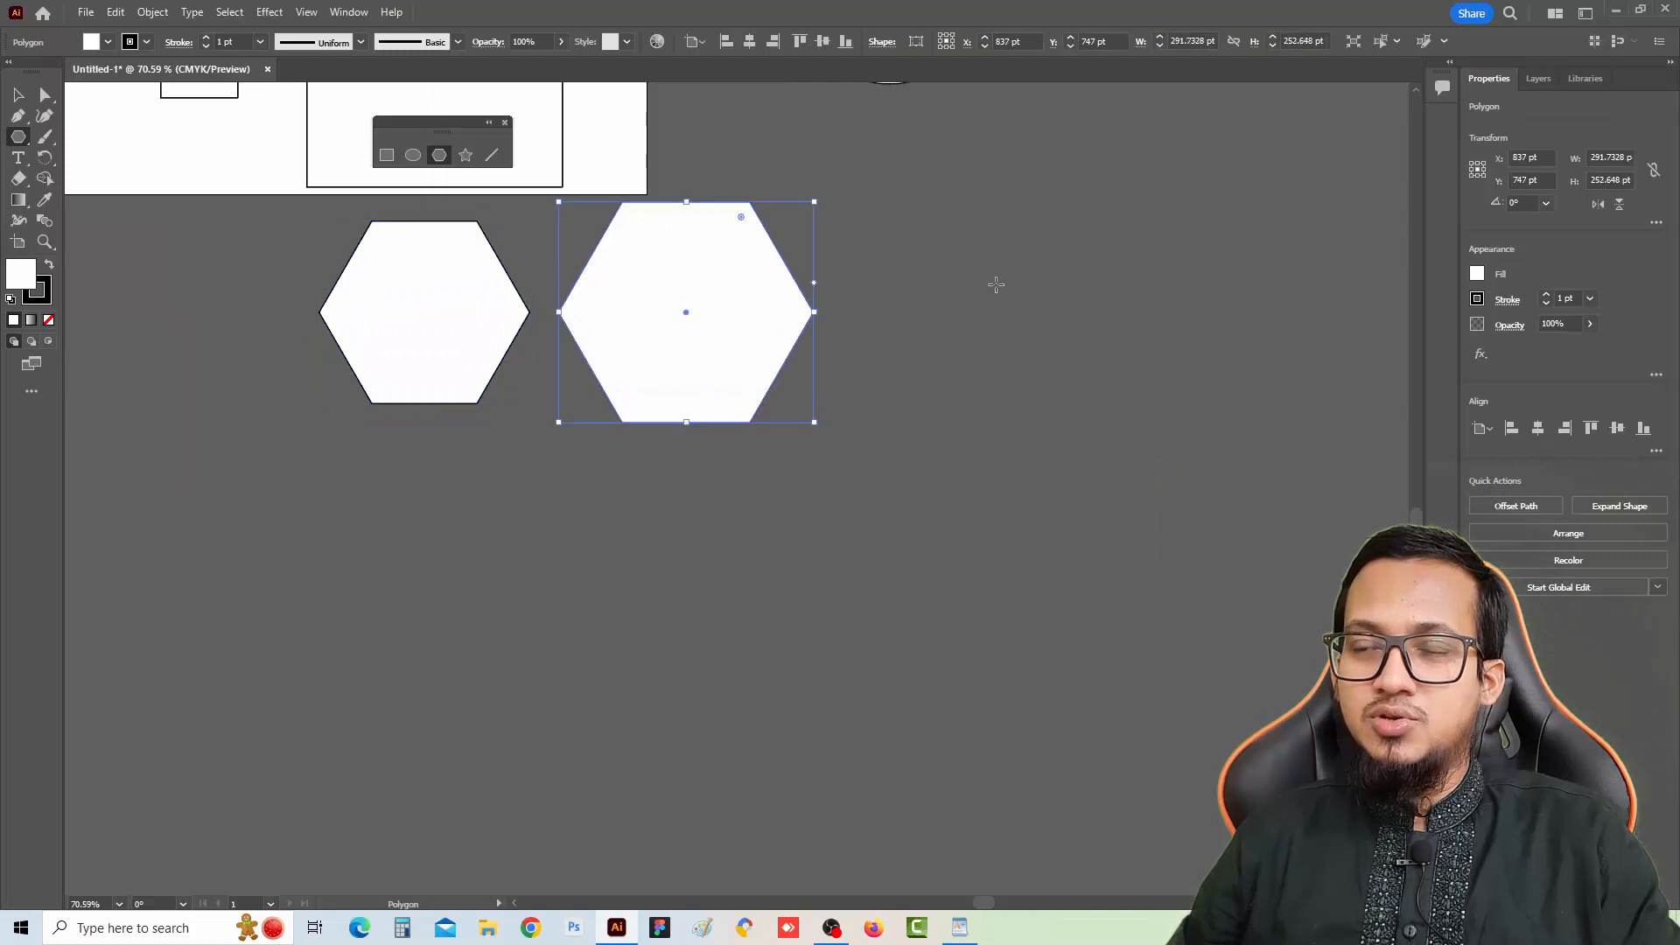
mouse_move(995, 282)
mouse_down()
mouse_move(1008, 328)
mouse_move(970, 340)
mouse_move(1081, 360)
mouse_move(964, 380)
mouse_move(1008, 395)
mouse_up()
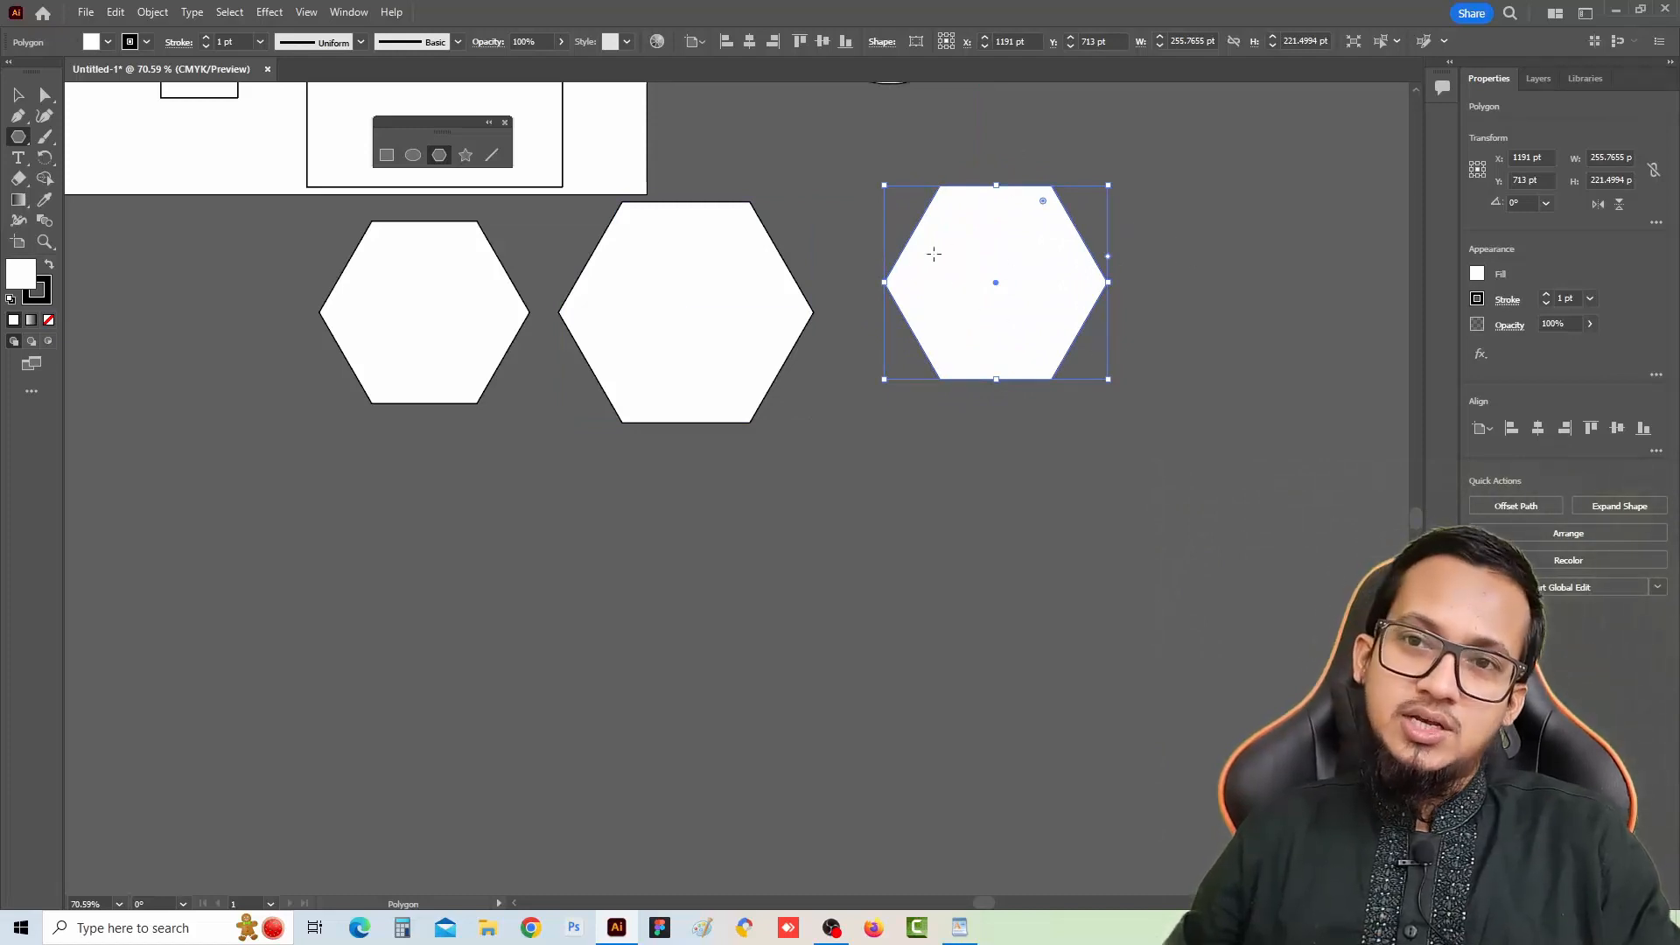
drag(464, 476, 496, 525)
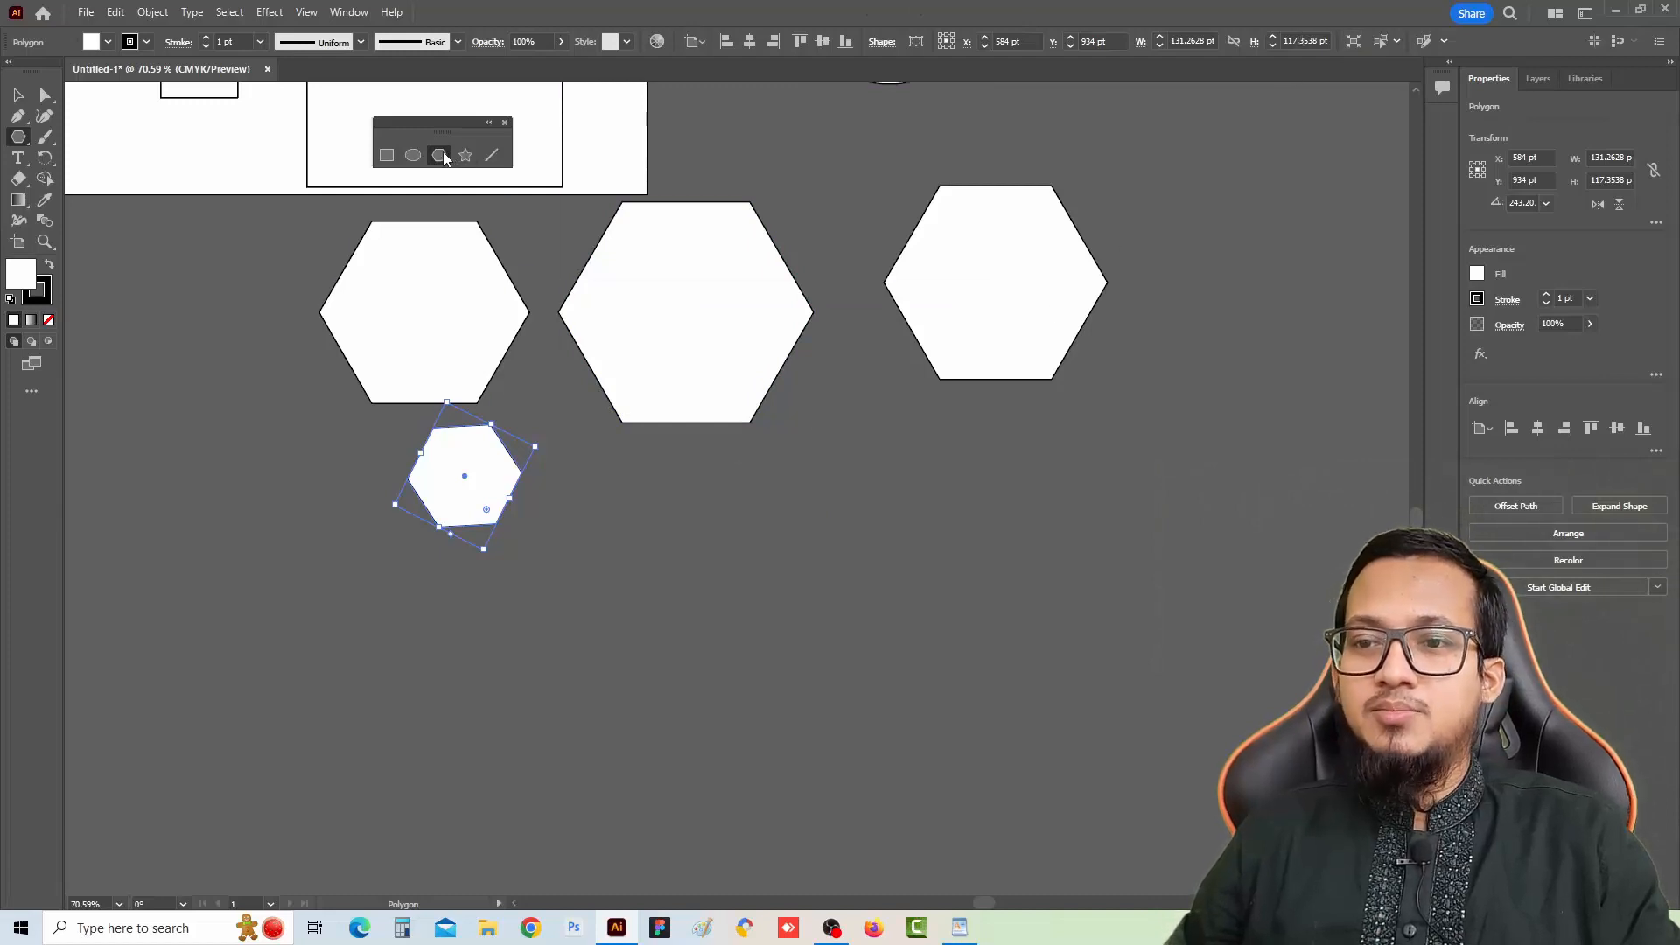
Draw a polygon while changing its number of sides, finishing with a triangle about 107×99 pt
drag(678, 533, 737, 585)
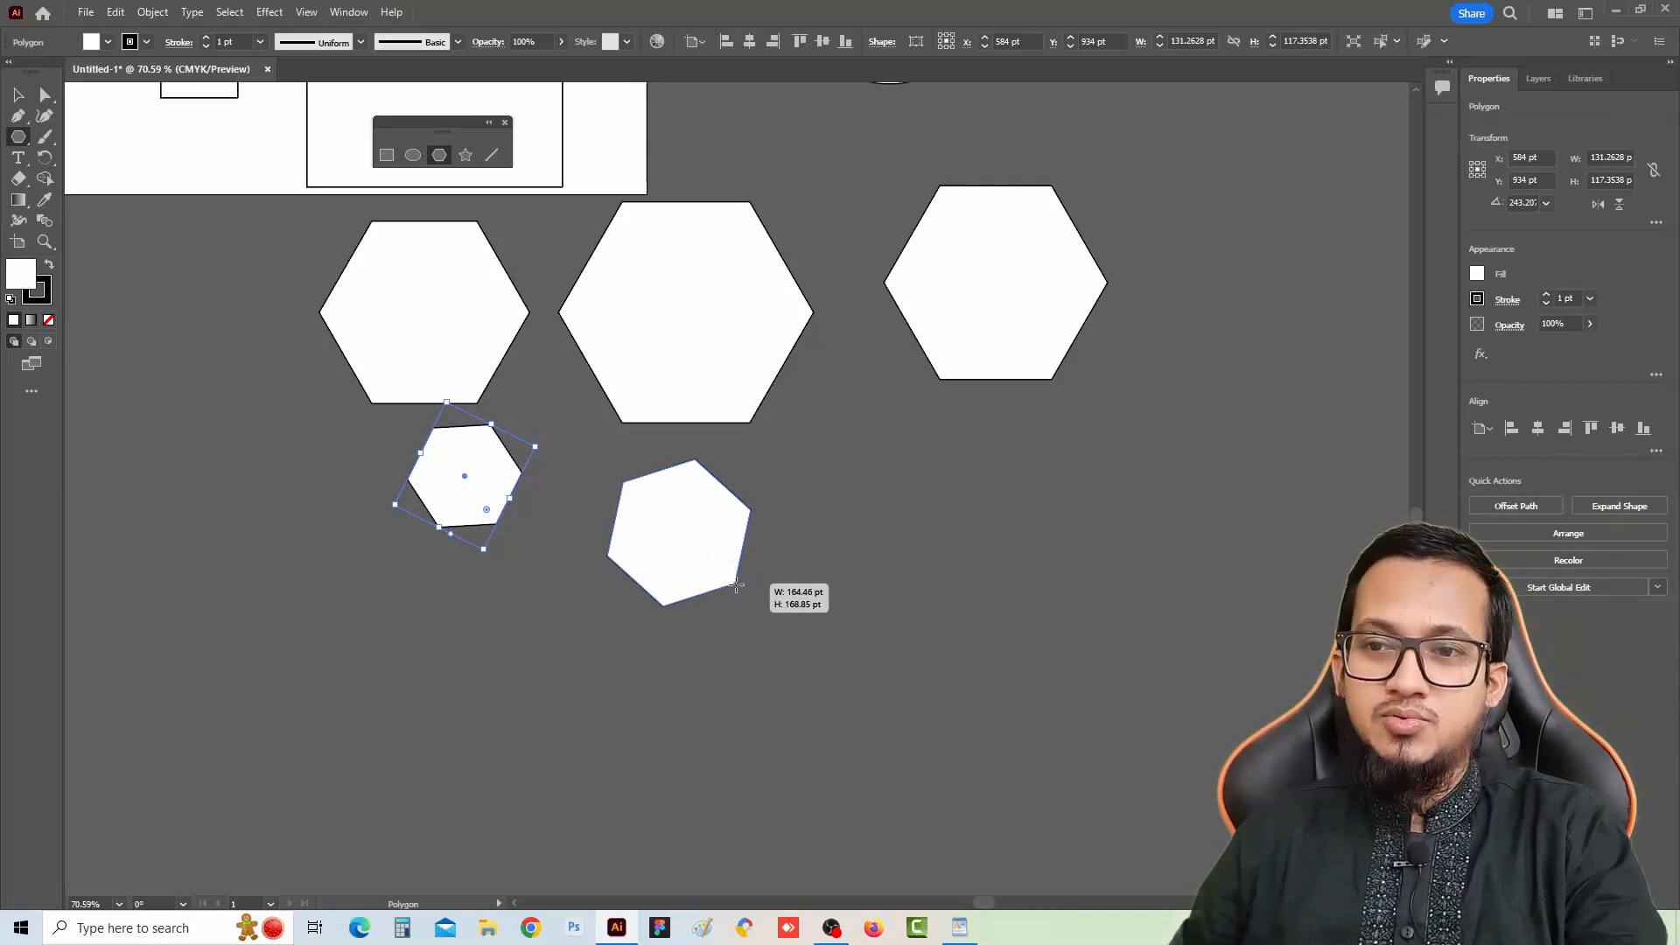
mouse_move(736, 584)
mouse_down()
mouse_move(746, 599)
mouse_move(730, 556)
mouse_up()
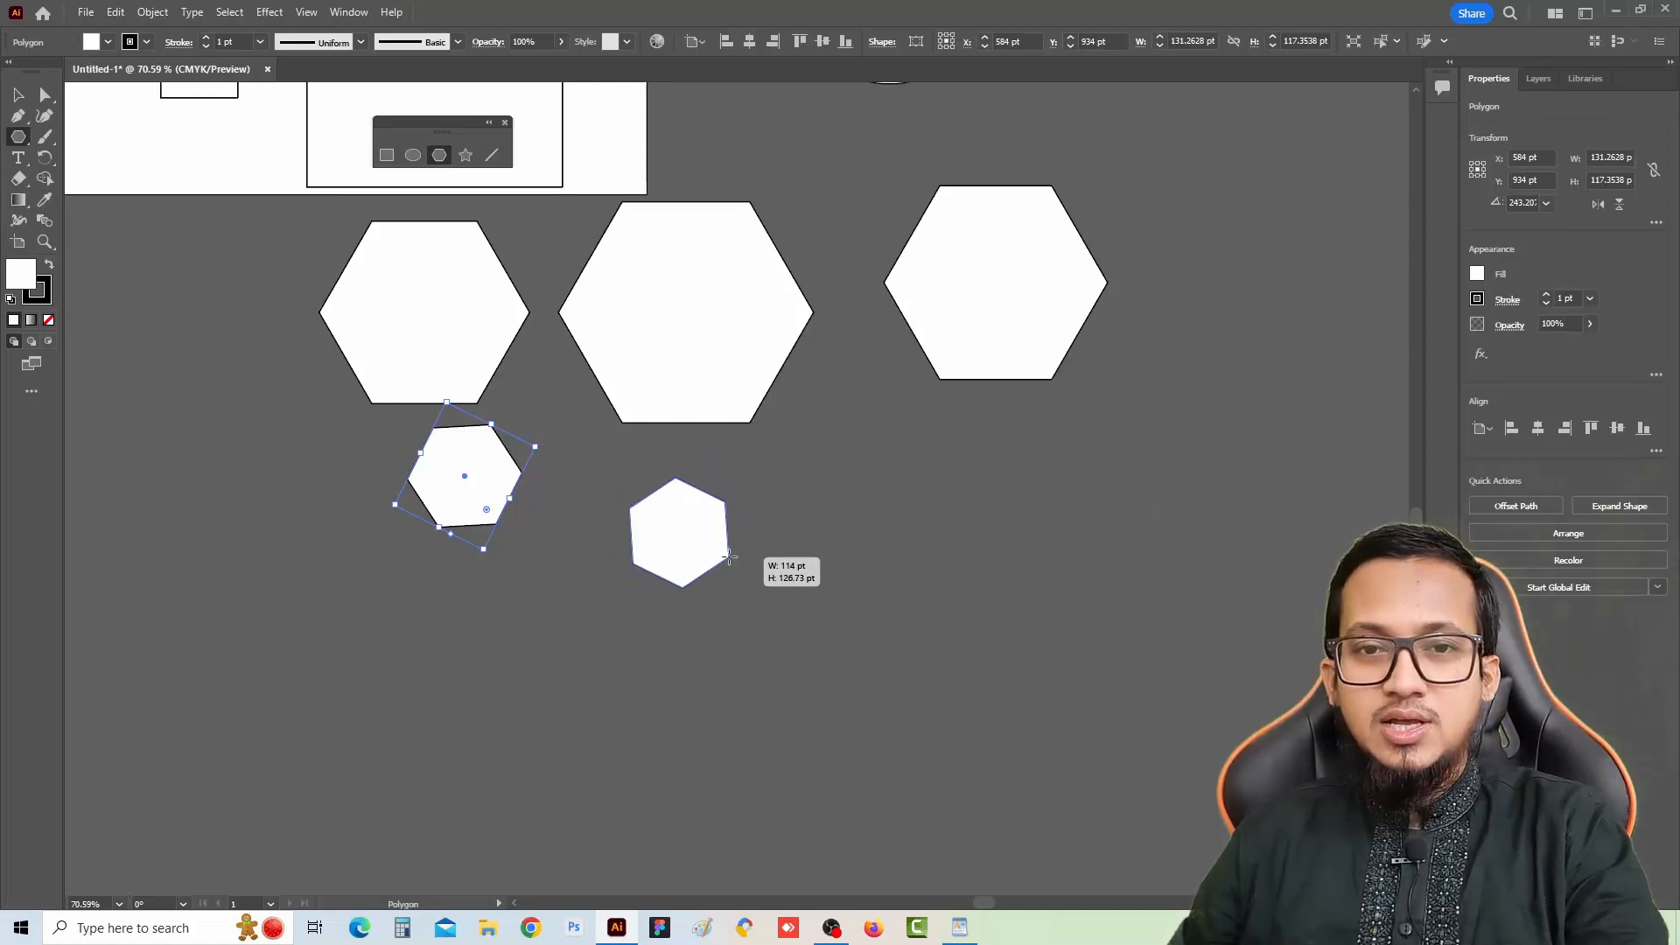
key(Up)
key(Up)
key(Up)
key(Up)
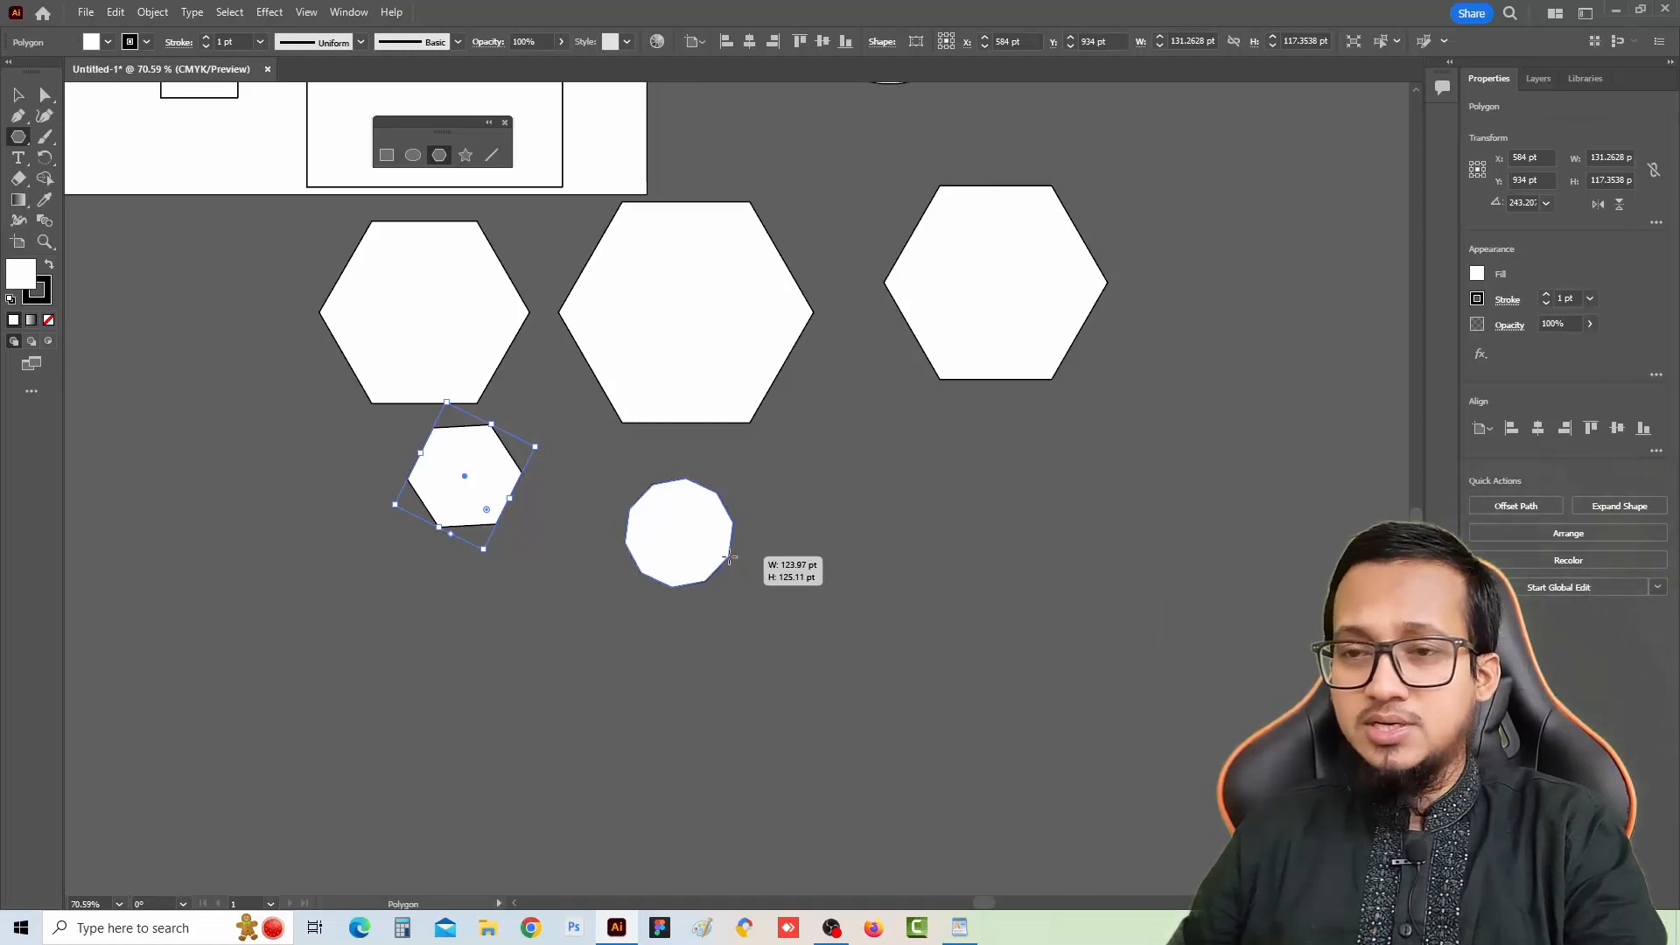
key(Down)
key(Down)
key(Down)
key(Down)
key(Down)
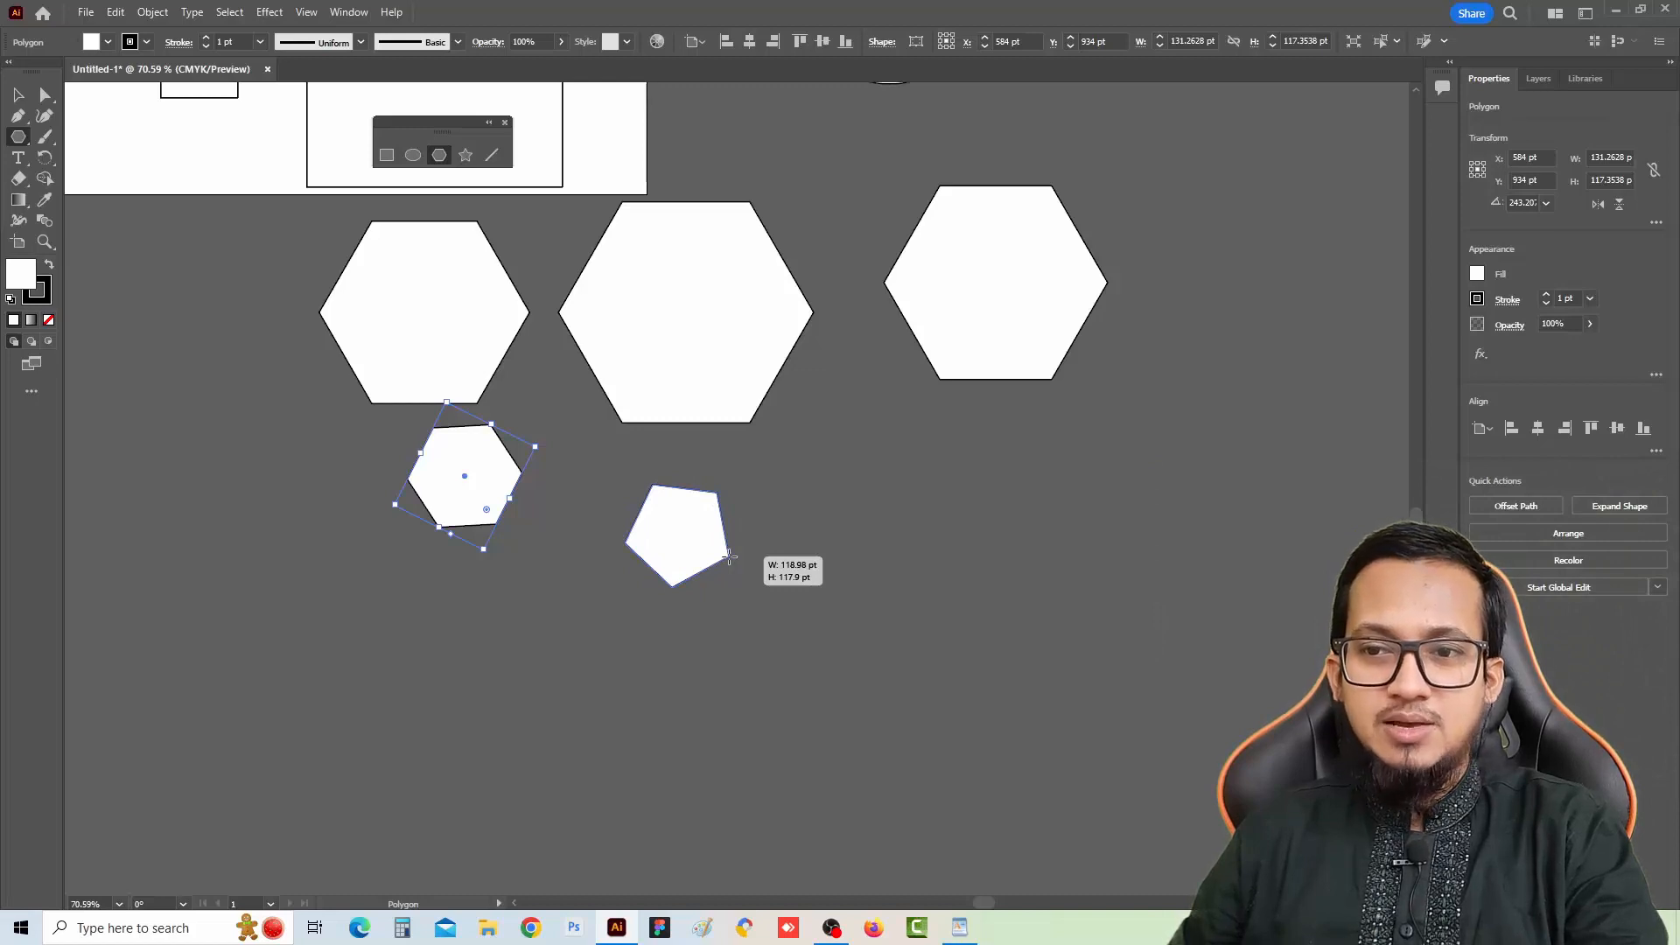
key(Down)
key(Down)
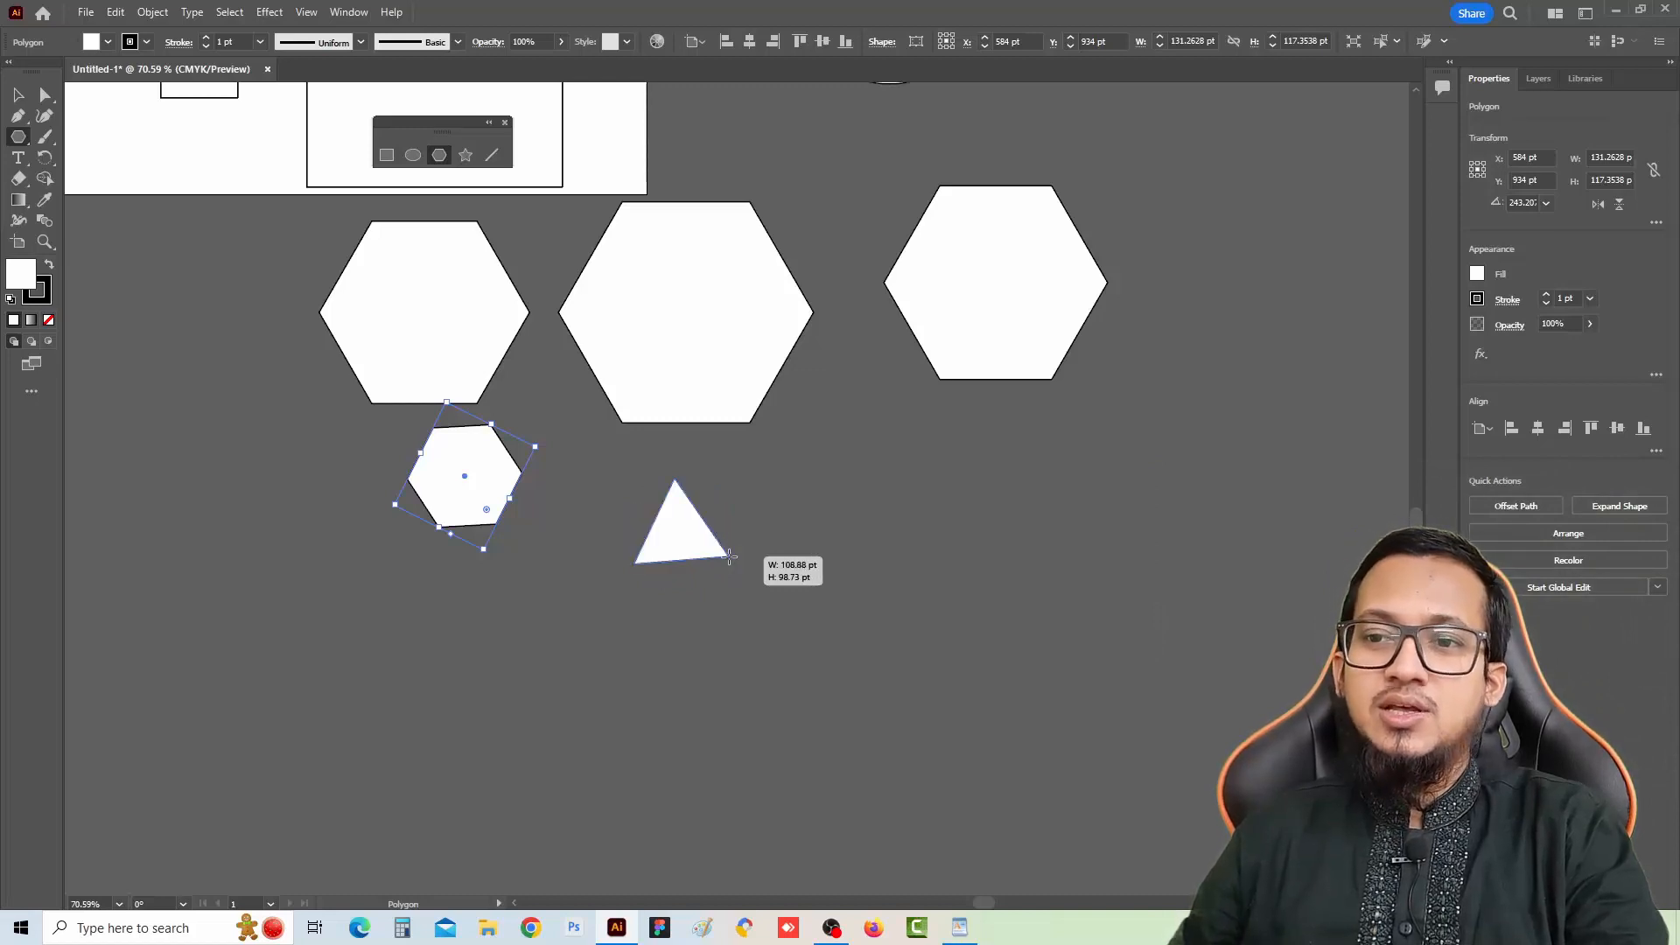
drag(729, 557, 730, 556)
Draw a rotated triangle and two pentagons about 210×216 pt beside the other polygons
drag(908, 571, 955, 643)
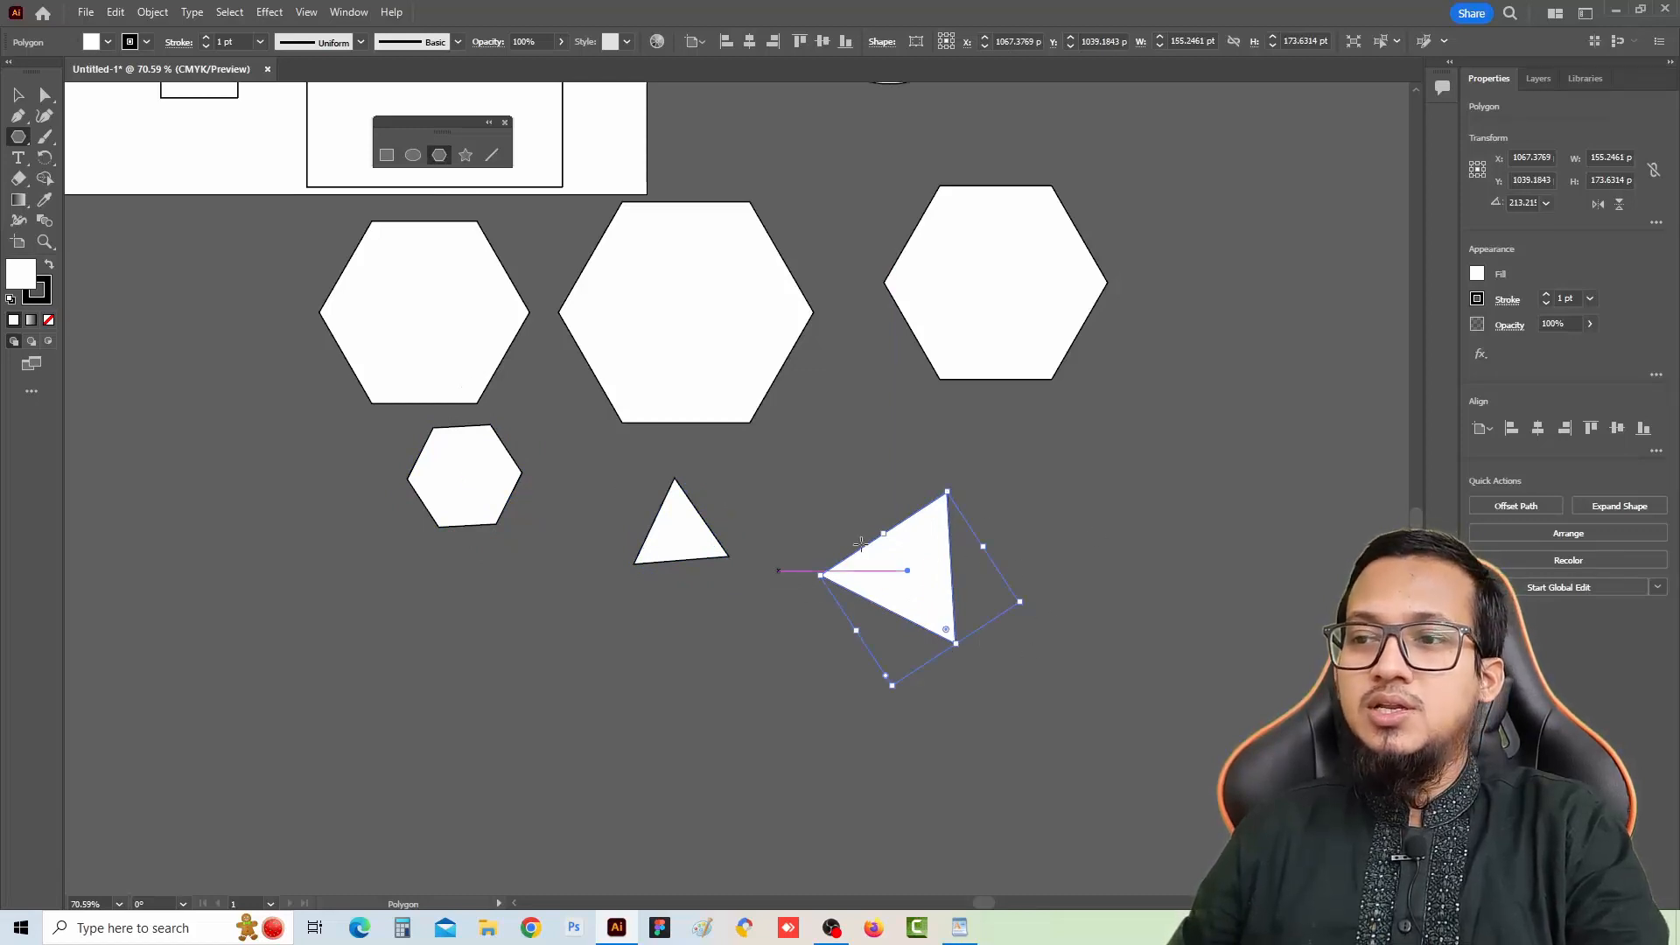
drag(1199, 509, 1276, 577)
key(Up)
key(Up)
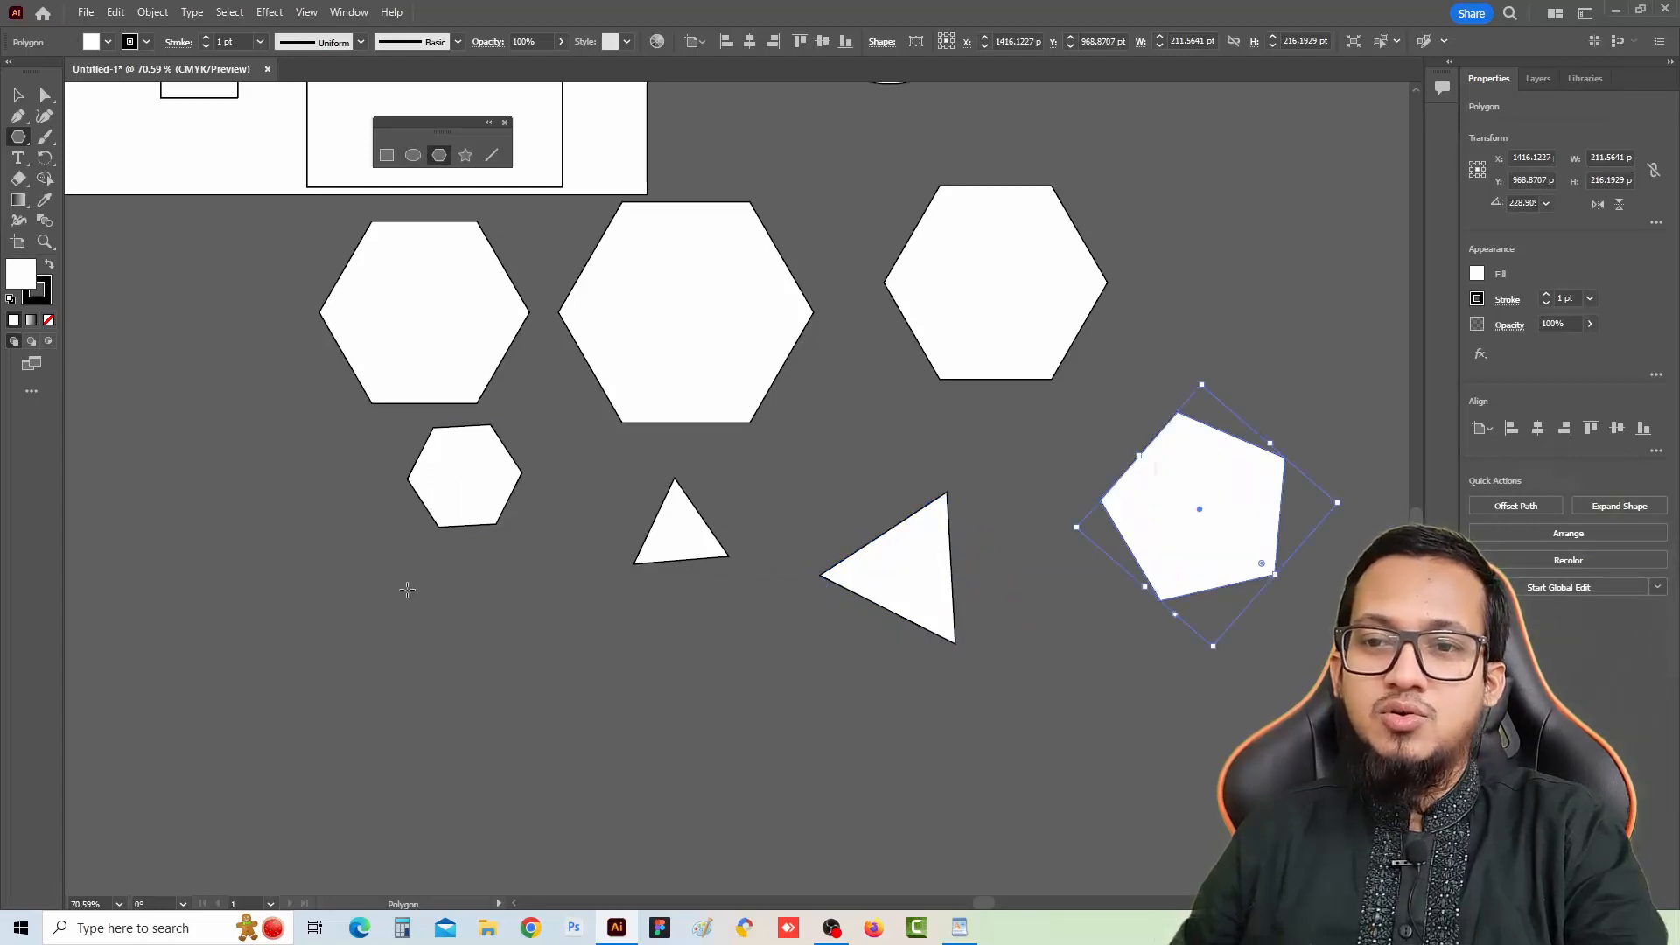
drag(474, 584, 556, 641)
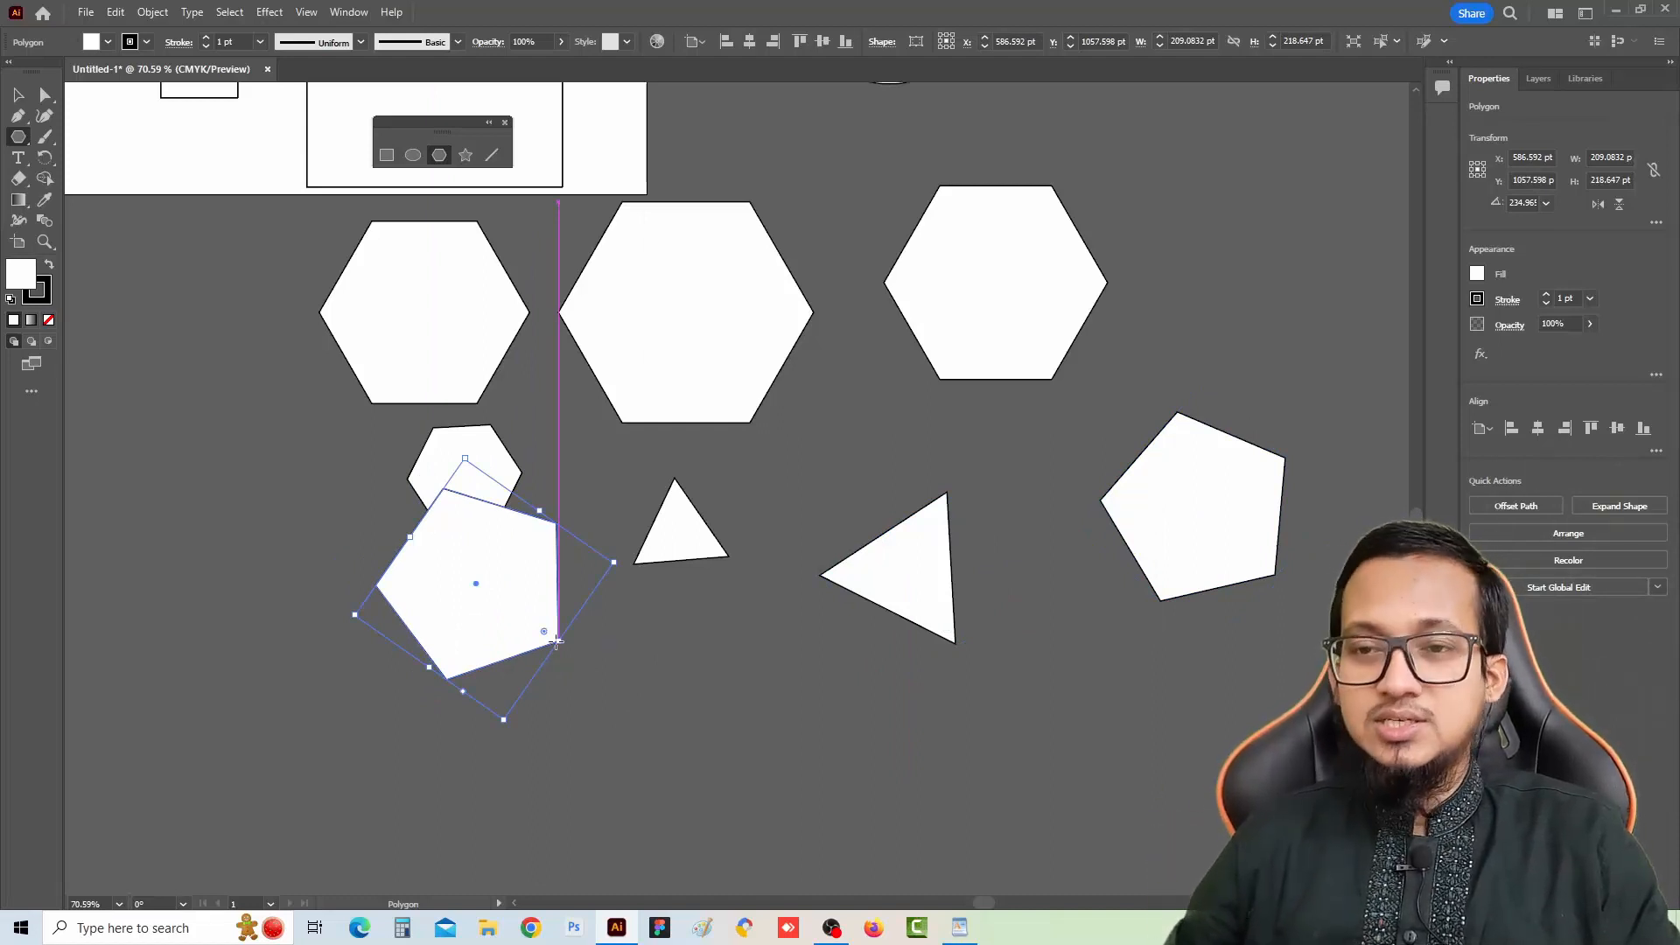
Switch to the Star tool and draw four five-pointed stars of various sizes in the empty area to the left
key(space)
drag(385, 534, 926, 514)
key(space)
drag(502, 385, 780, 379)
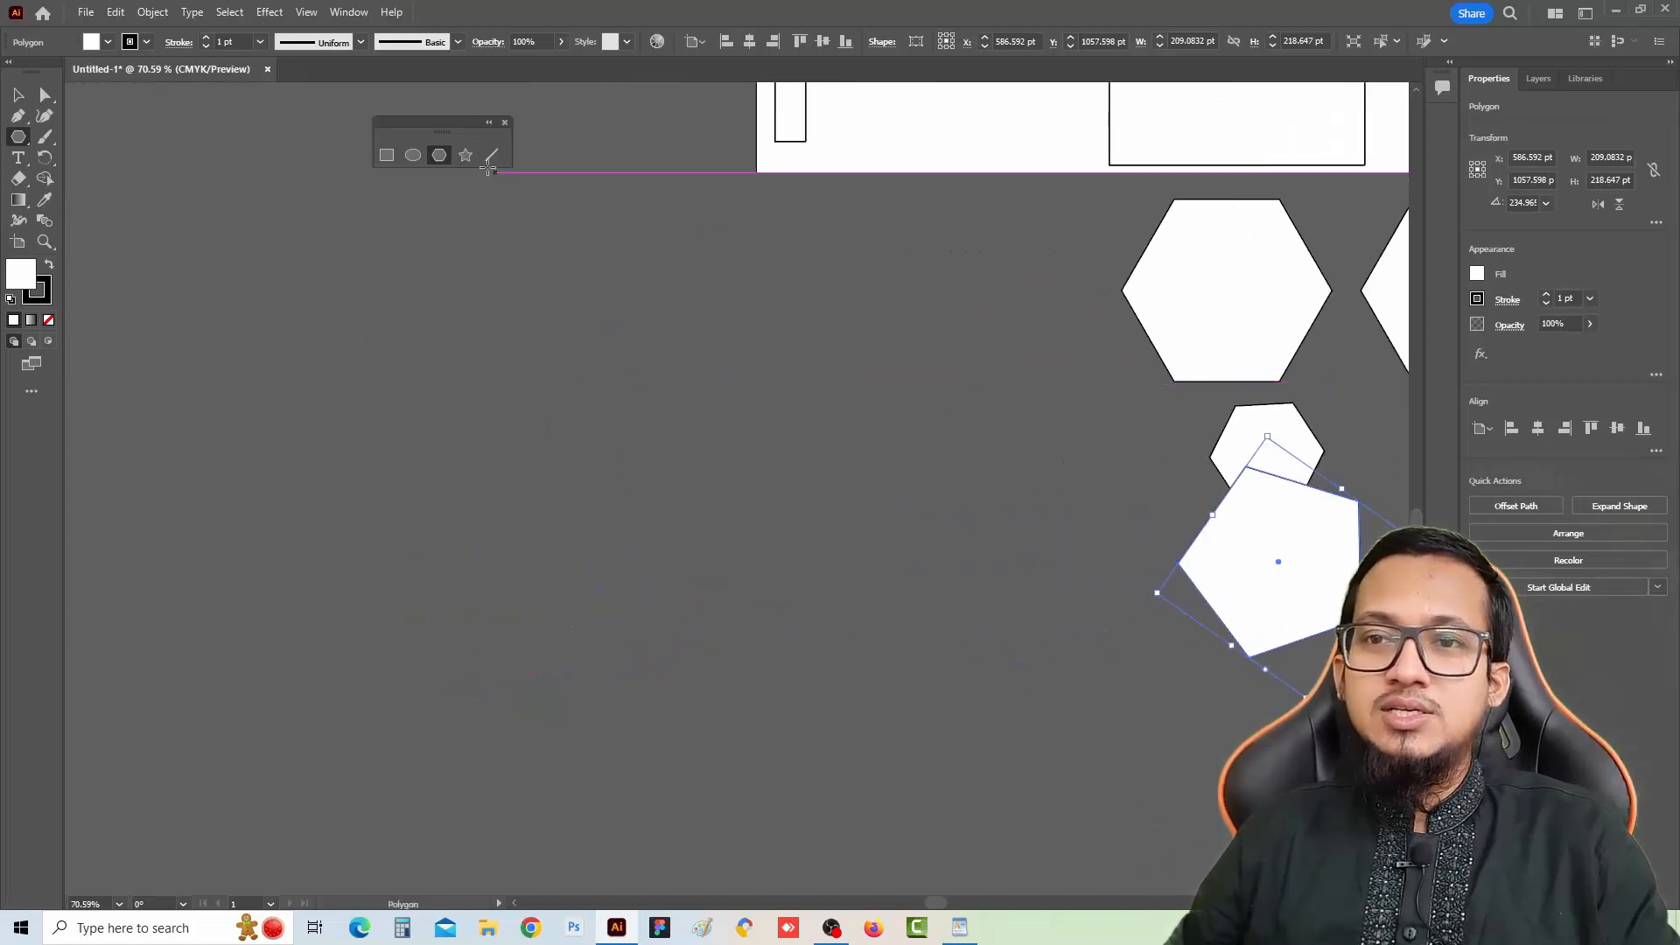
click(466, 155)
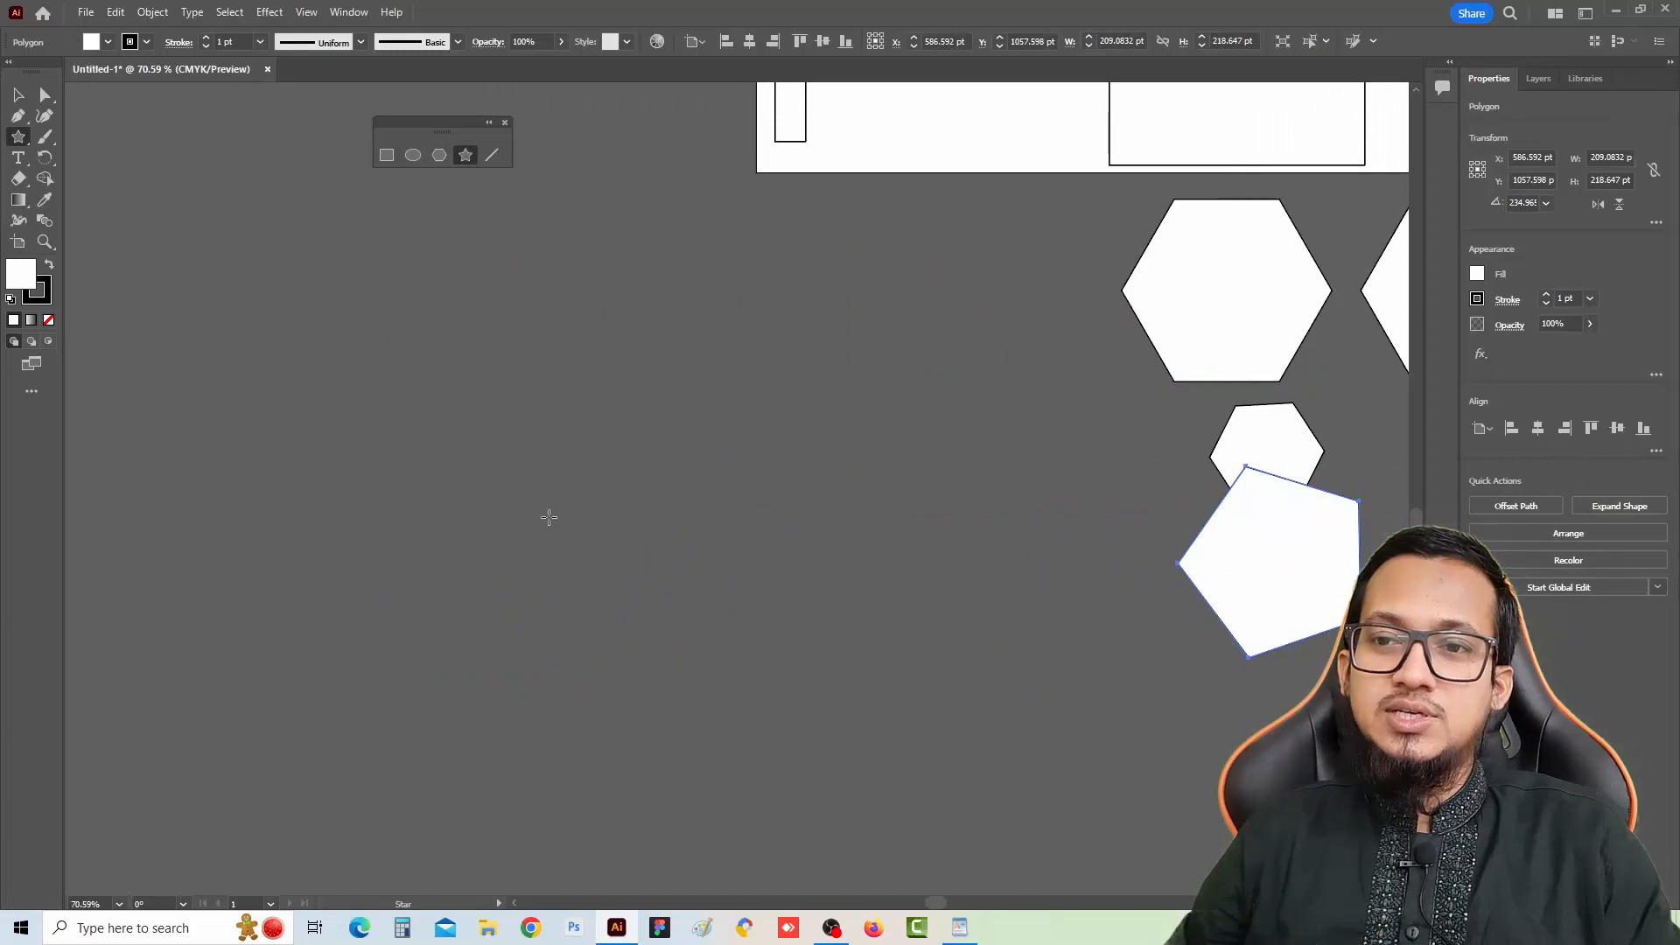
drag(551, 435, 612, 504)
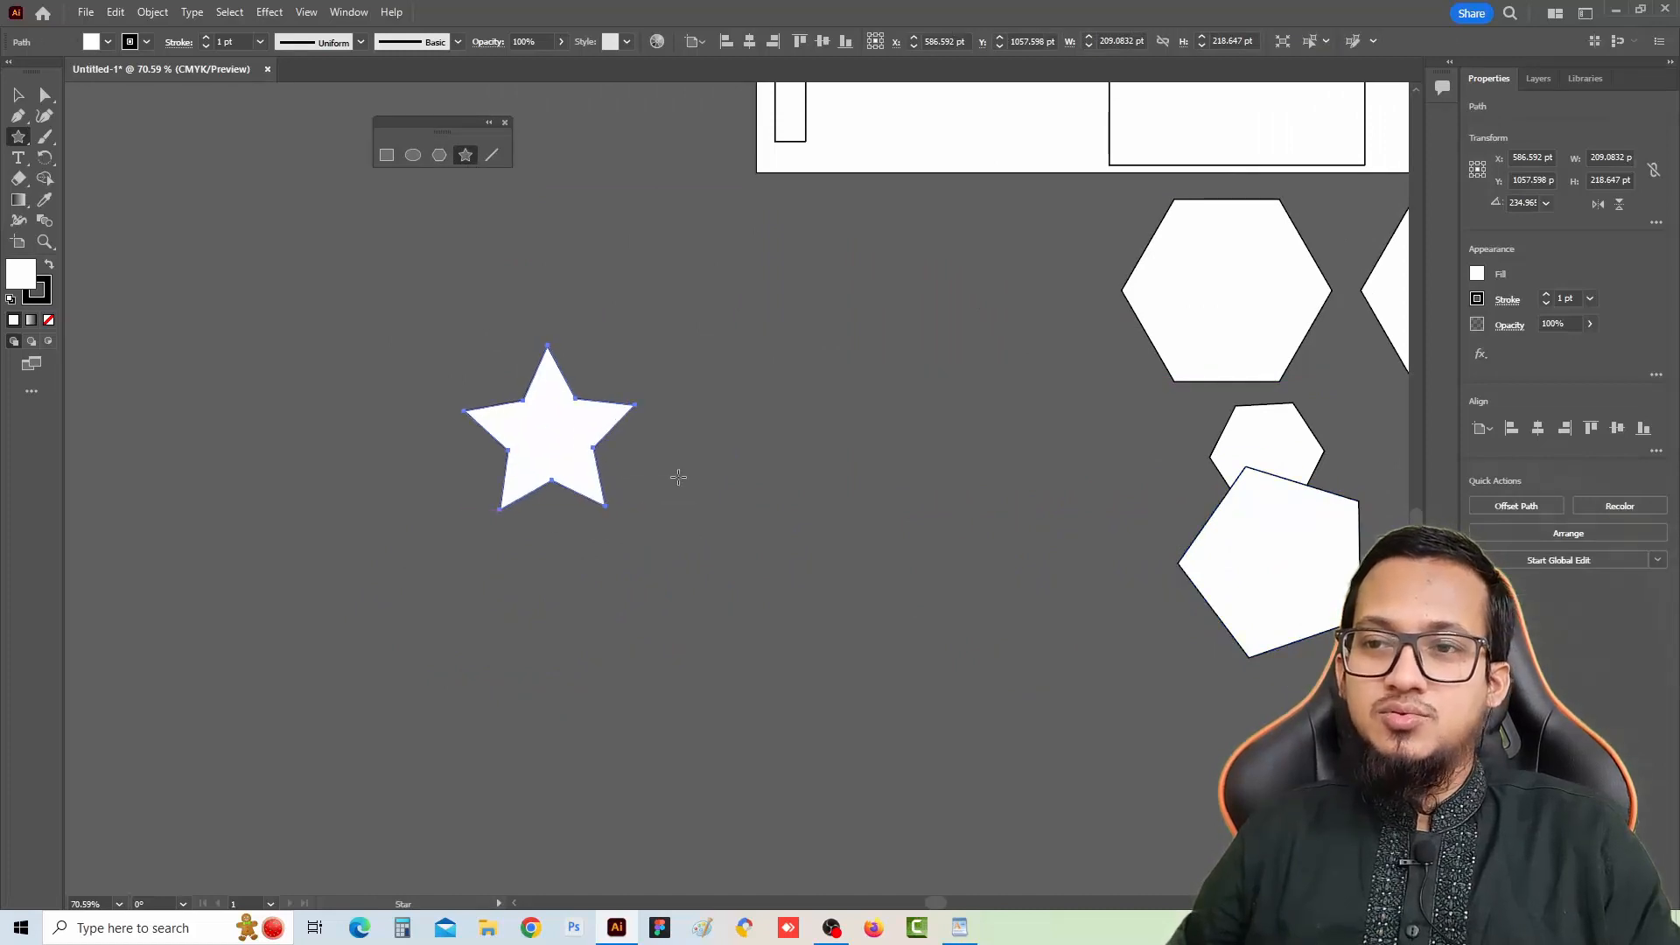
drag(764, 349, 799, 380)
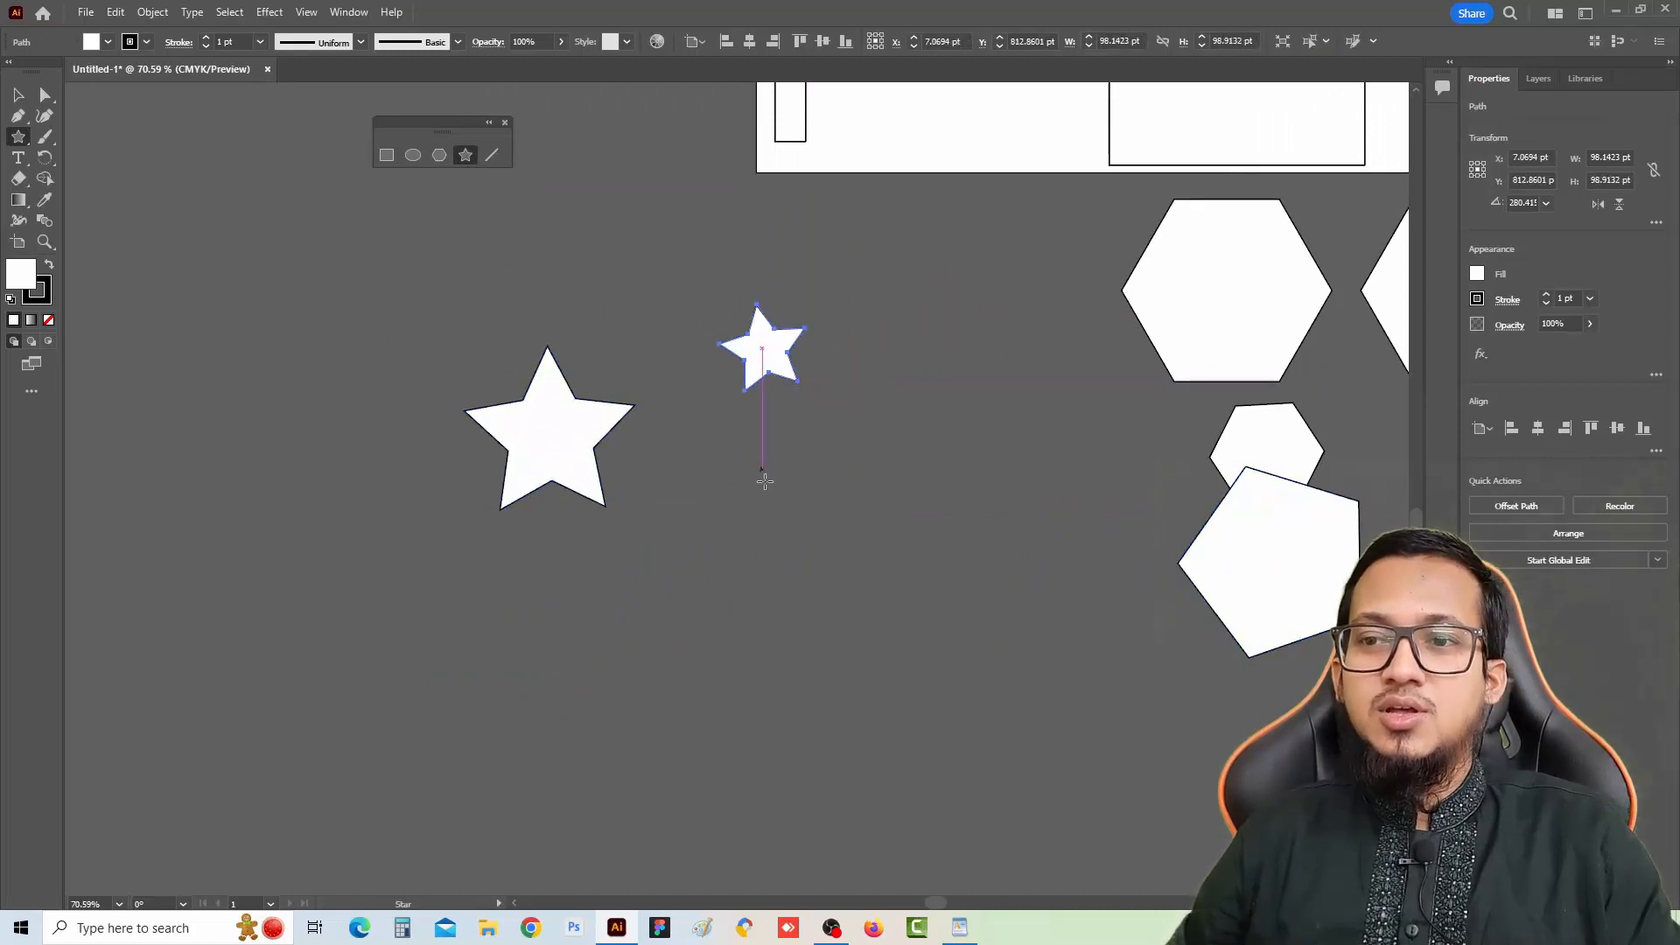
drag(765, 492, 826, 562)
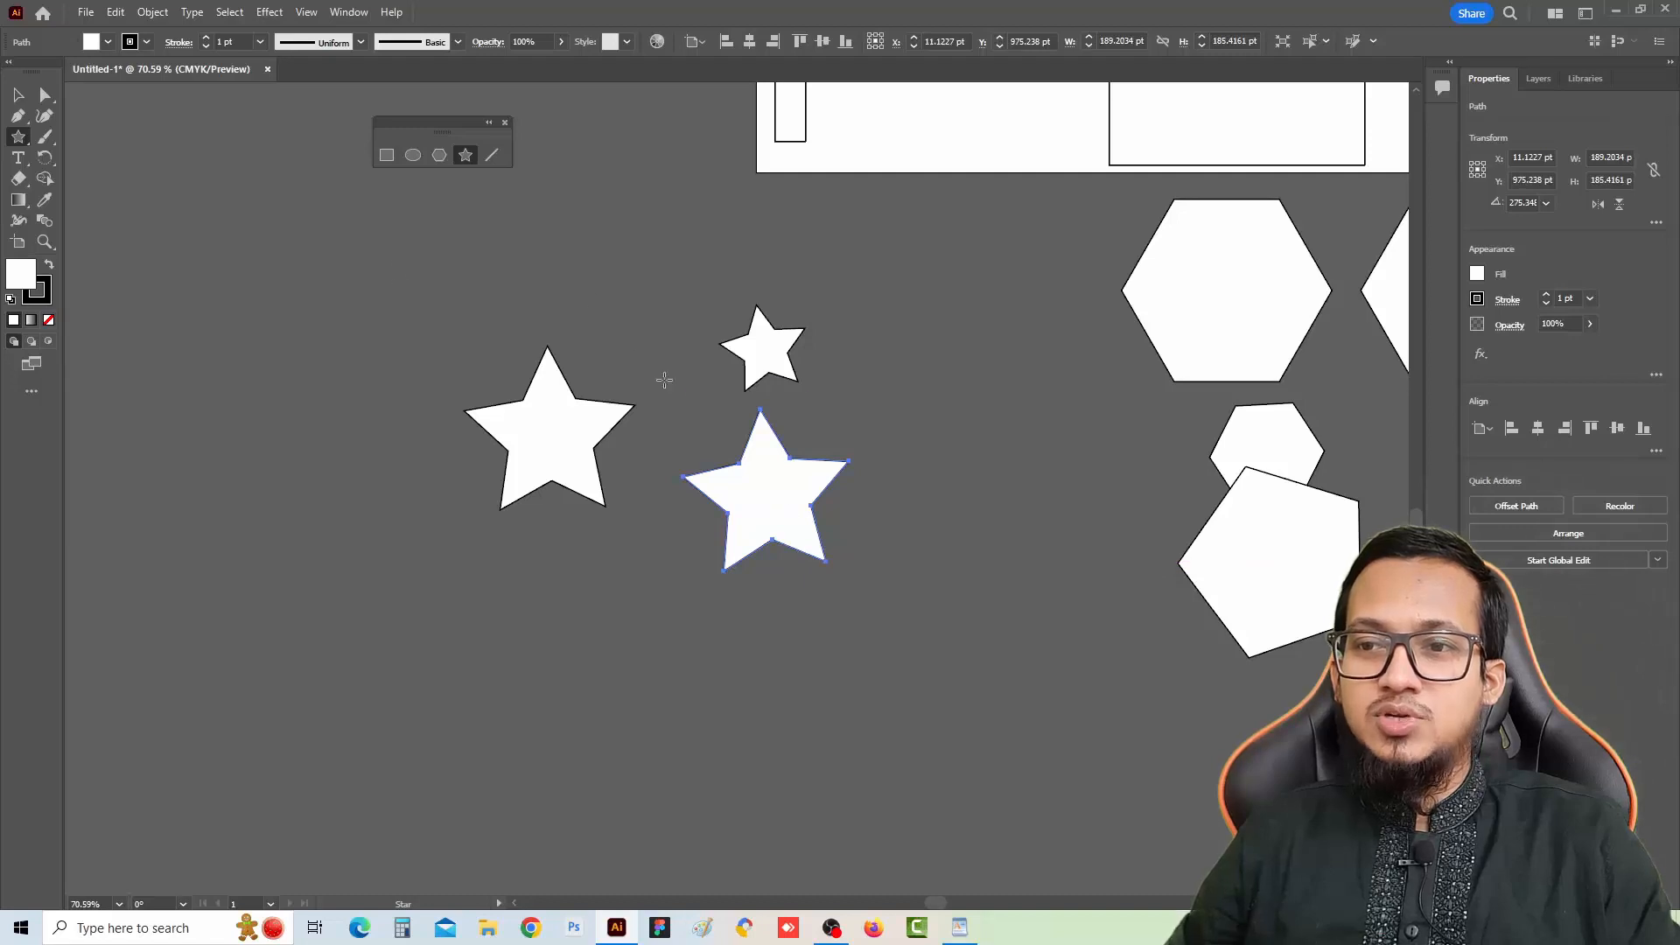
drag(341, 314, 370, 376)
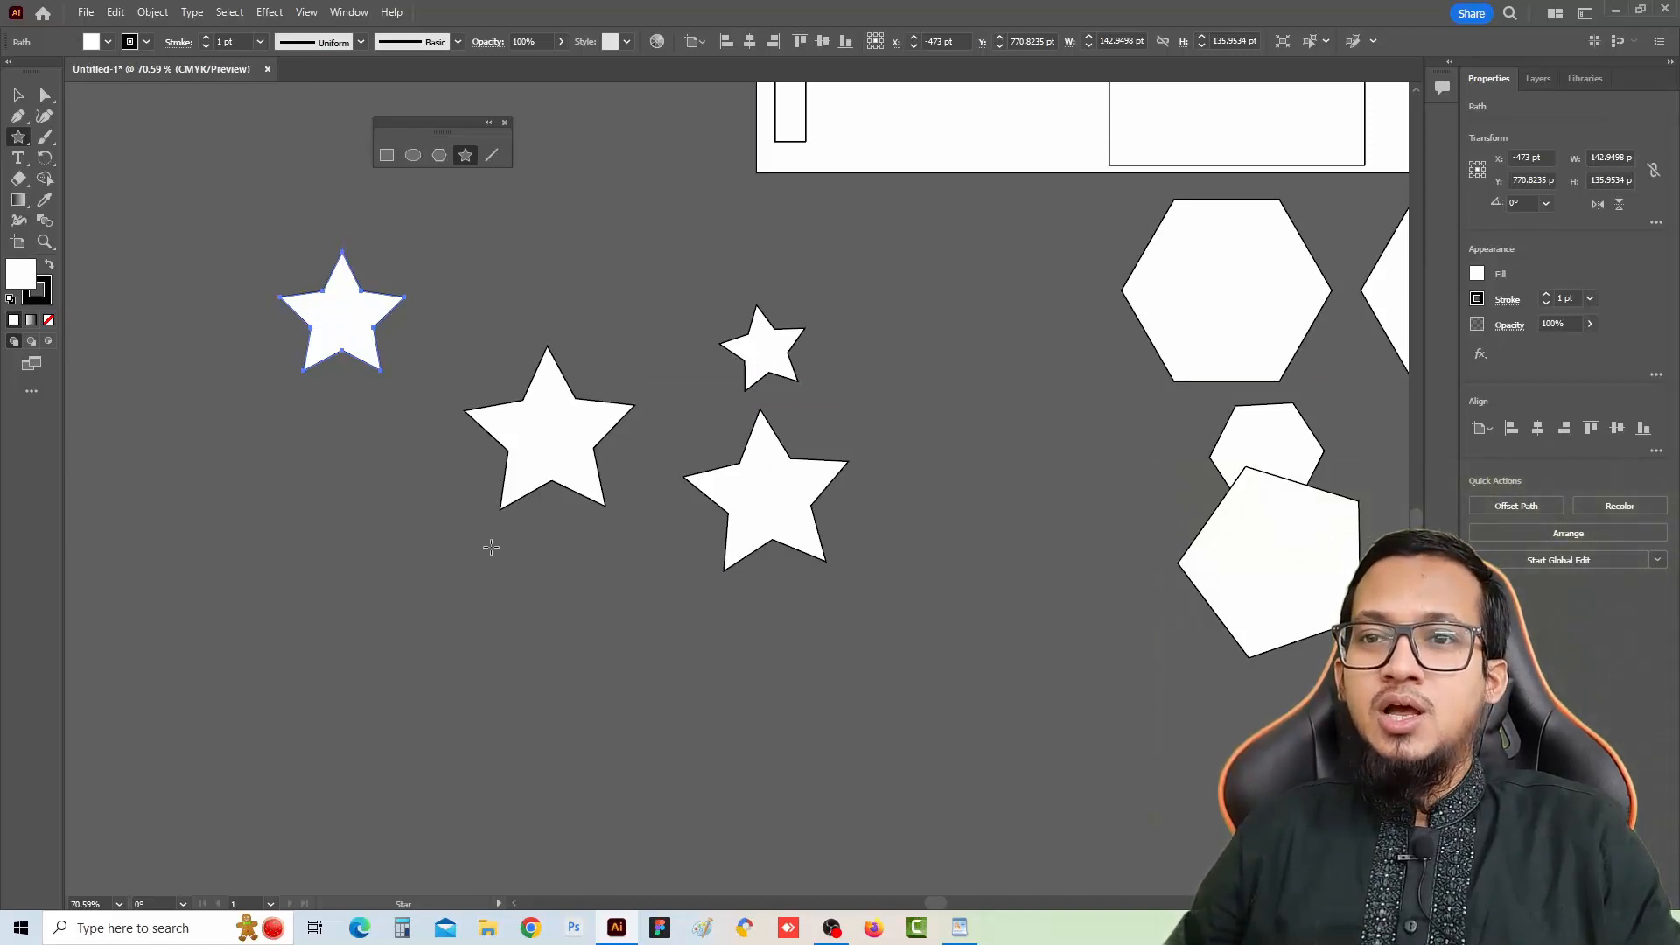
Draw a star with extra points about 276 pt across to the left of the other stars
drag(492, 546, 909, 465)
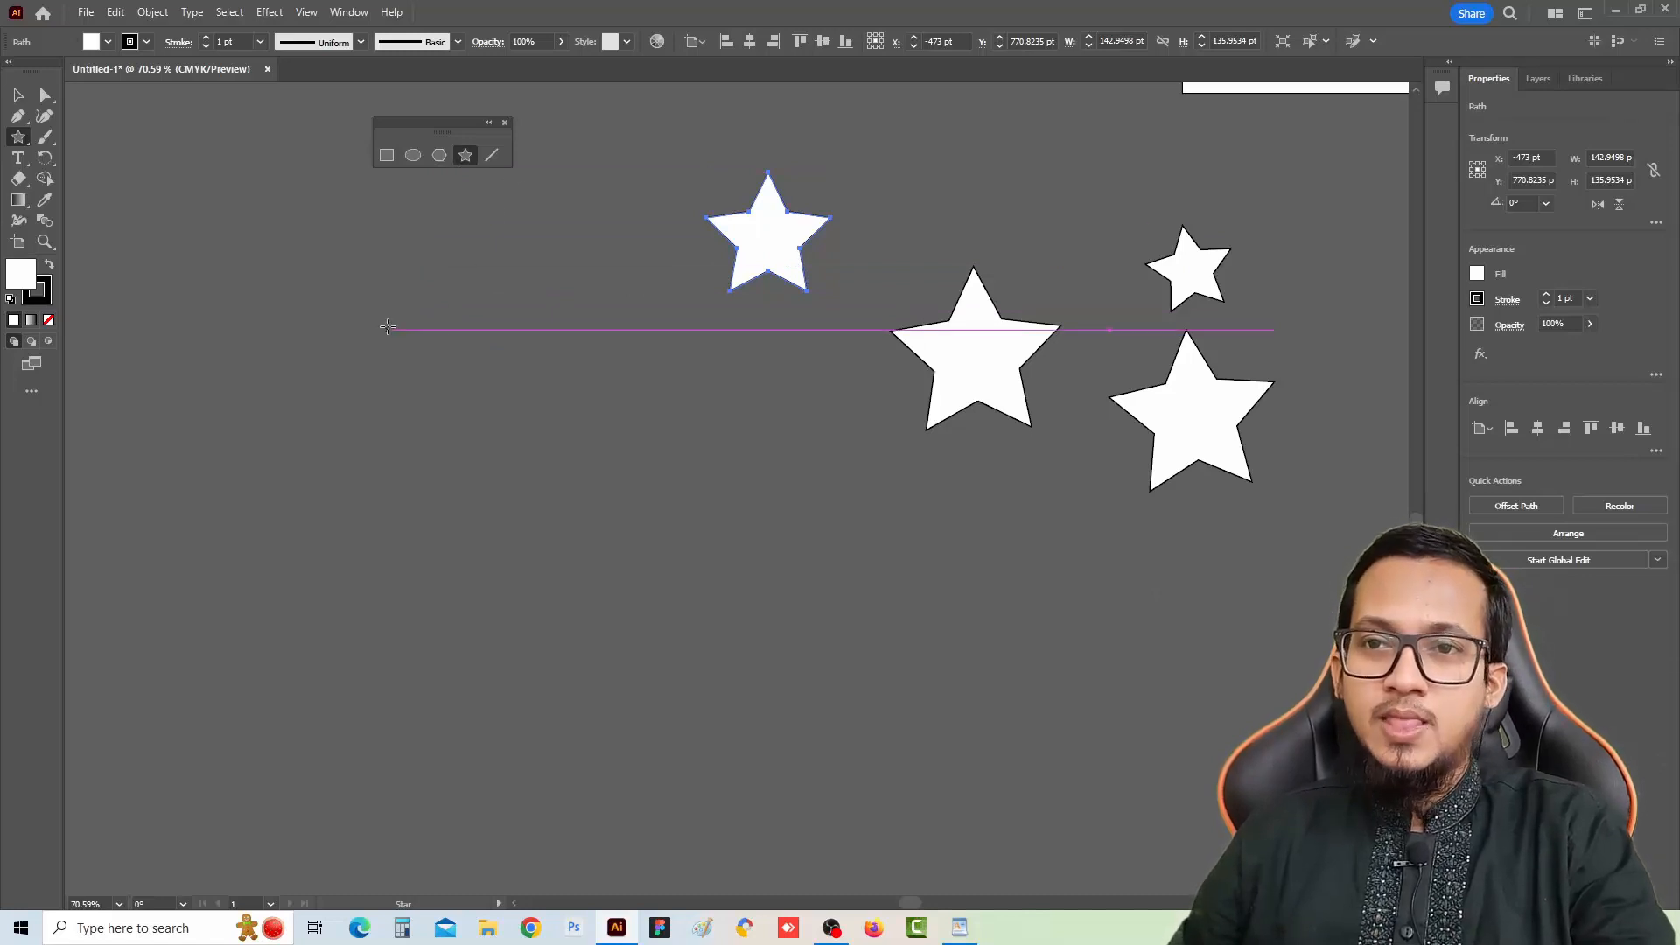
drag(408, 347, 497, 439)
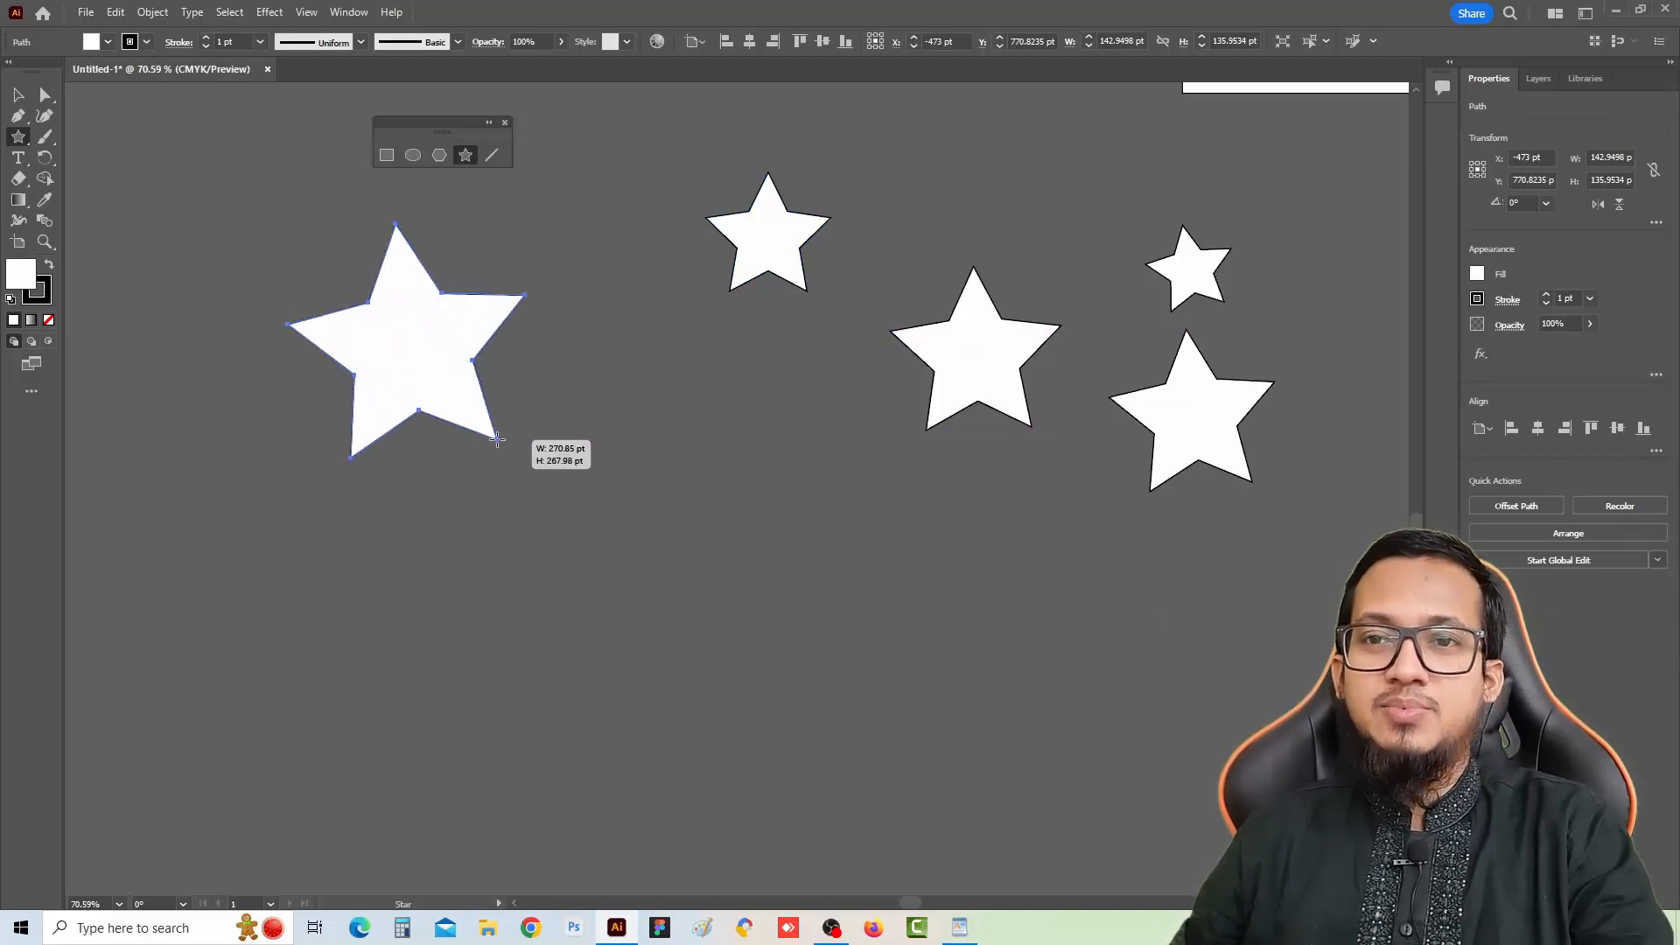
key(Up)
key(Up)
key(Up)
key(Up)
key(Up)
key(Up)
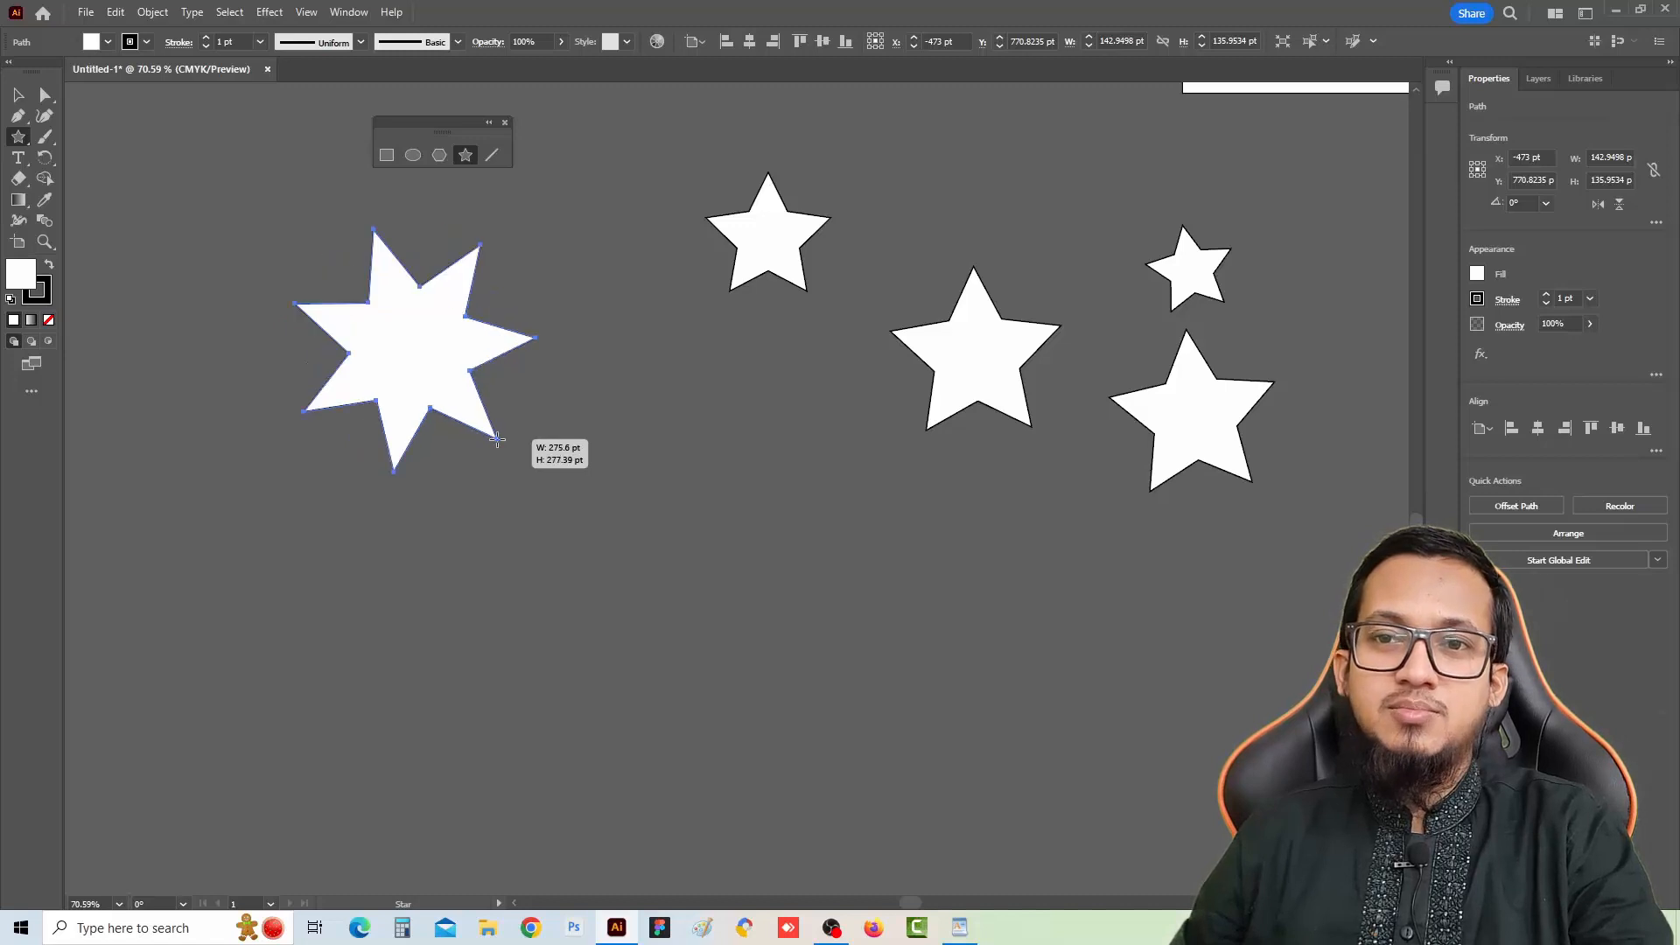
key(Up)
drag(497, 439, 510, 442)
Draw a four-pointed star about 268 pt across below the stars
drag(740, 517, 852, 635)
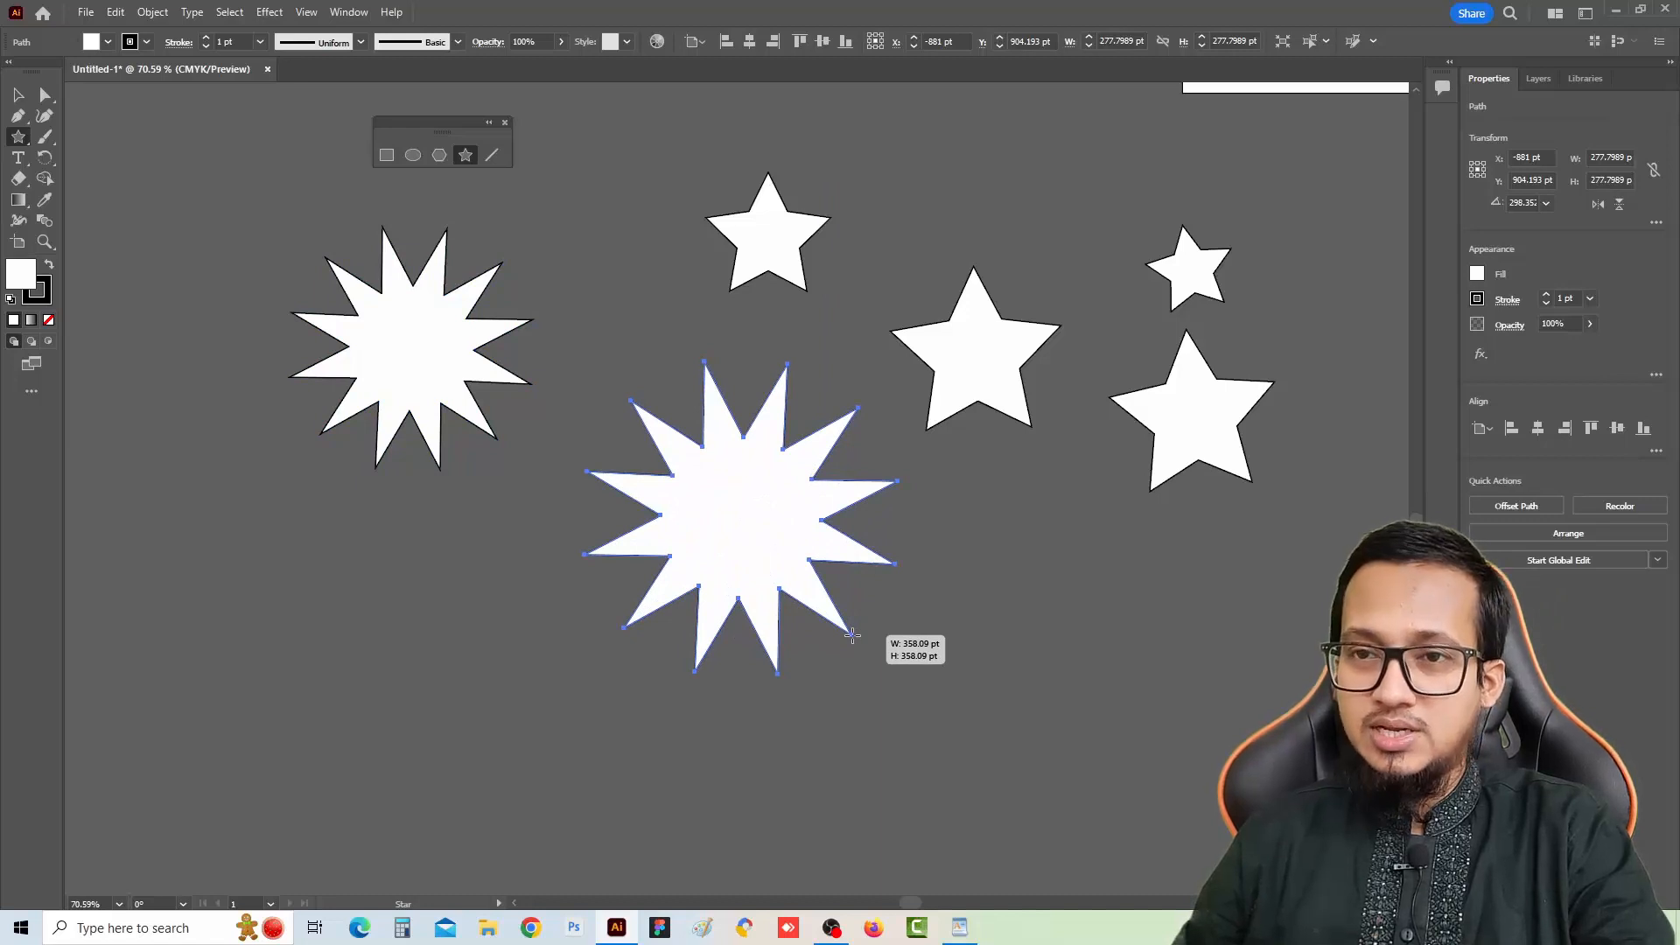
key(Down)
key(Down)
key(Down)
key(Down)
key(Down)
key(Down)
key(Down)
key(Down)
drag(852, 635, 852, 635)
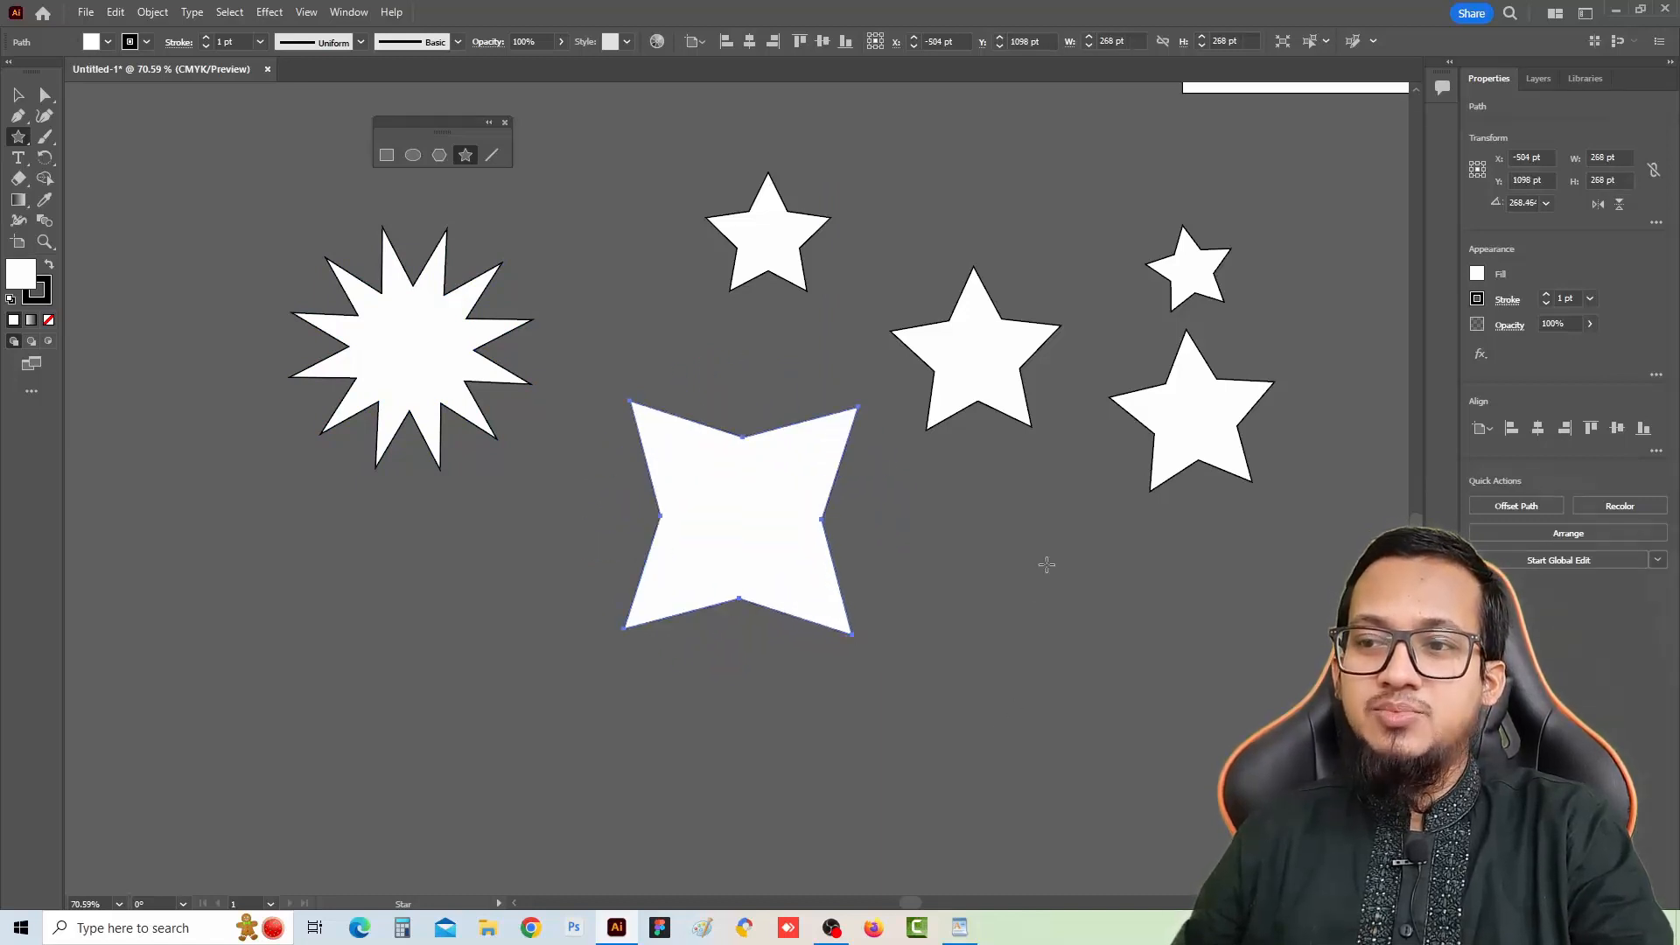
Draw an eight-pointed star about 213×210 pt to the right of the four-pointed star
drag(1042, 564, 1111, 634)
key(Up)
key(Up)
key(Up)
key(Up)
key(Up)
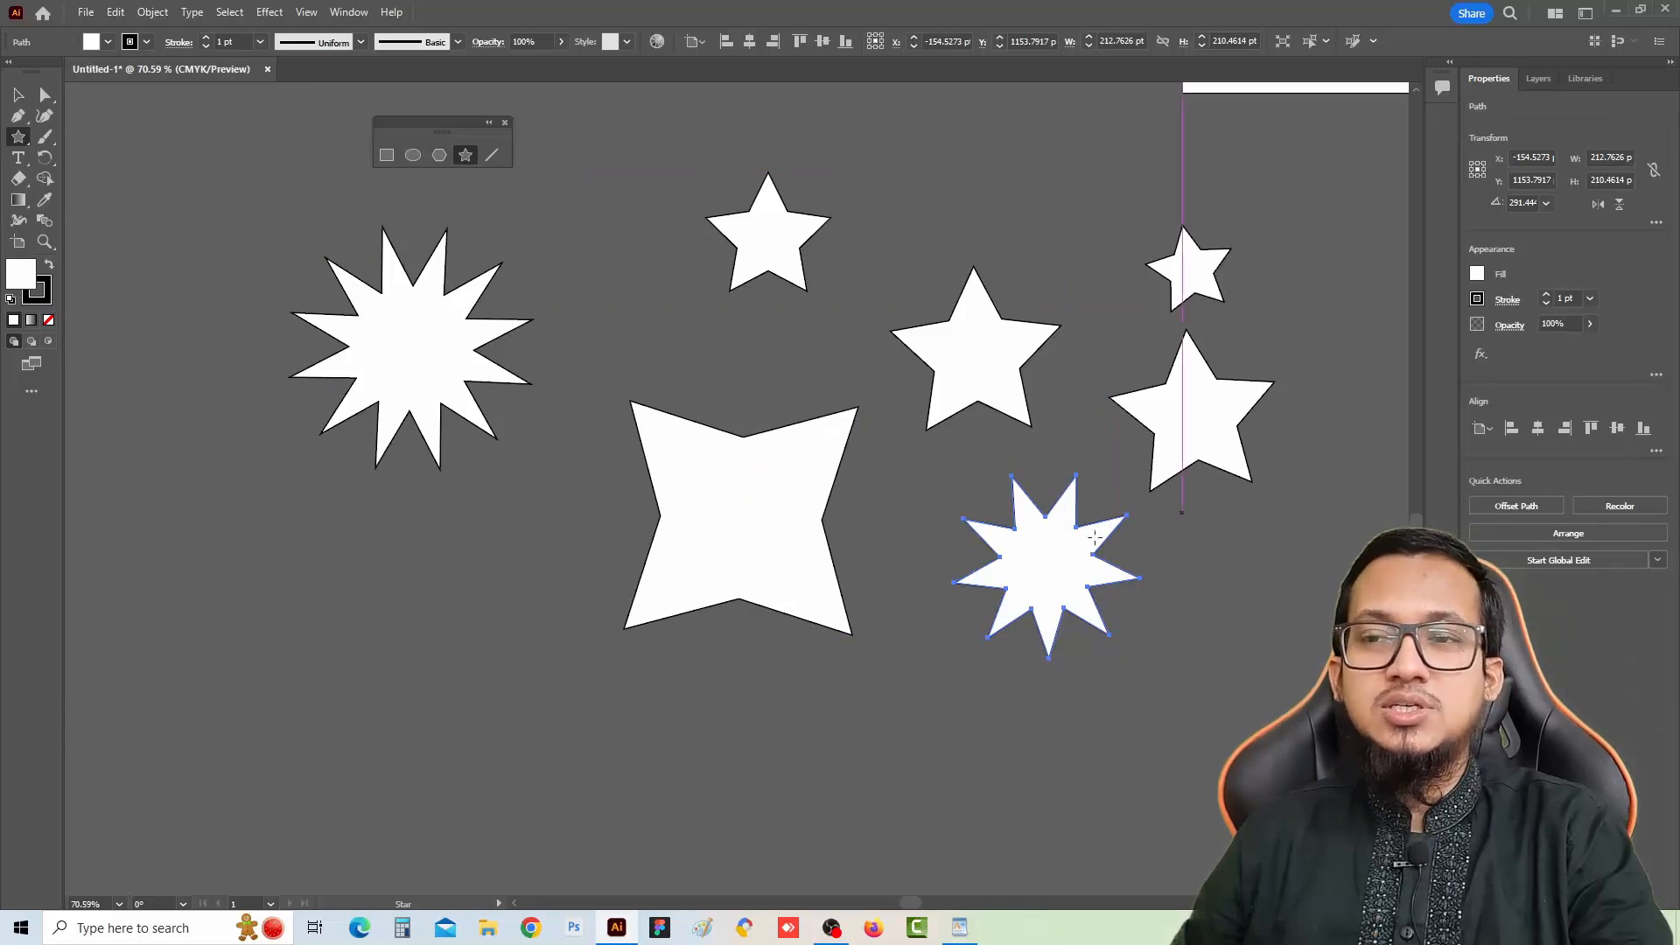
Draw a three-pointed star about 200×195 pt below the many-pointed star
drag(392, 575, 480, 663)
key(Down)
key(Down)
key(Down)
key(Down)
key(Down)
key(Down)
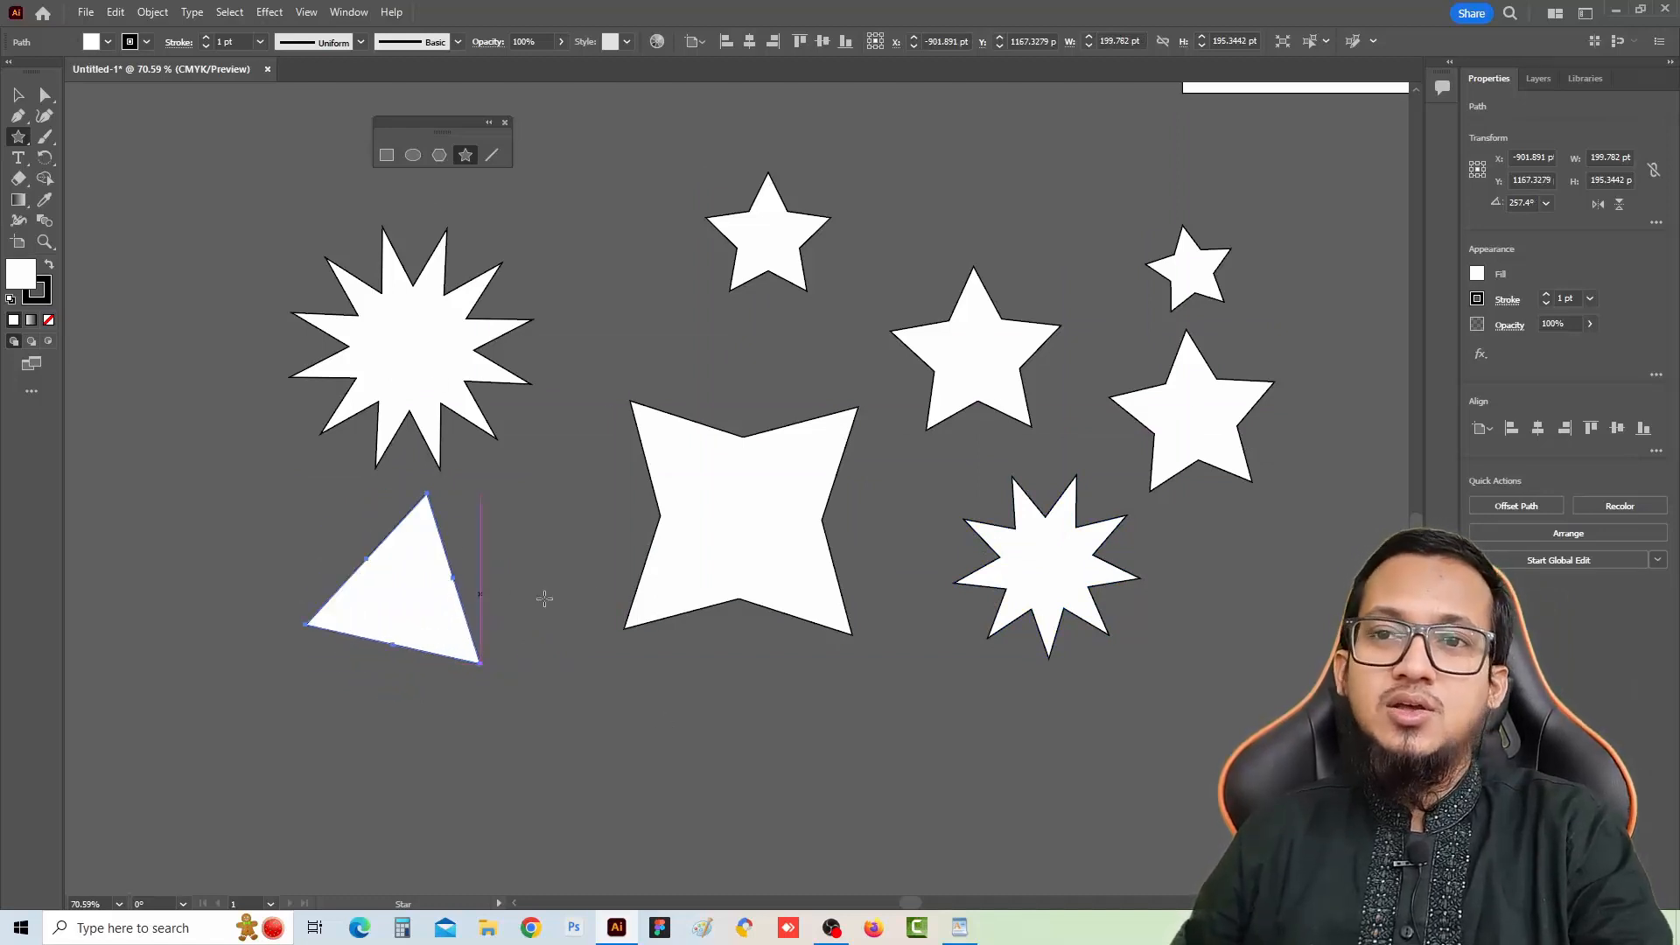
Draw stars with many more points, including two sunburst stars about 455 pt across
drag(622, 298, 695, 362)
key(Up)
key(Up)
key(Up)
key(Up)
key(Up)
key(Up)
key(Up)
key(Up)
key(Up)
key(Up)
key(Up)
key(Up)
key(Up)
key(Up)
key(Up)
key(Up)
key(Up)
key(Up)
key(Up)
key(Up)
drag(619, 559, 687, 318)
drag(497, 383, 649, 524)
drag(928, 424, 1073, 567)
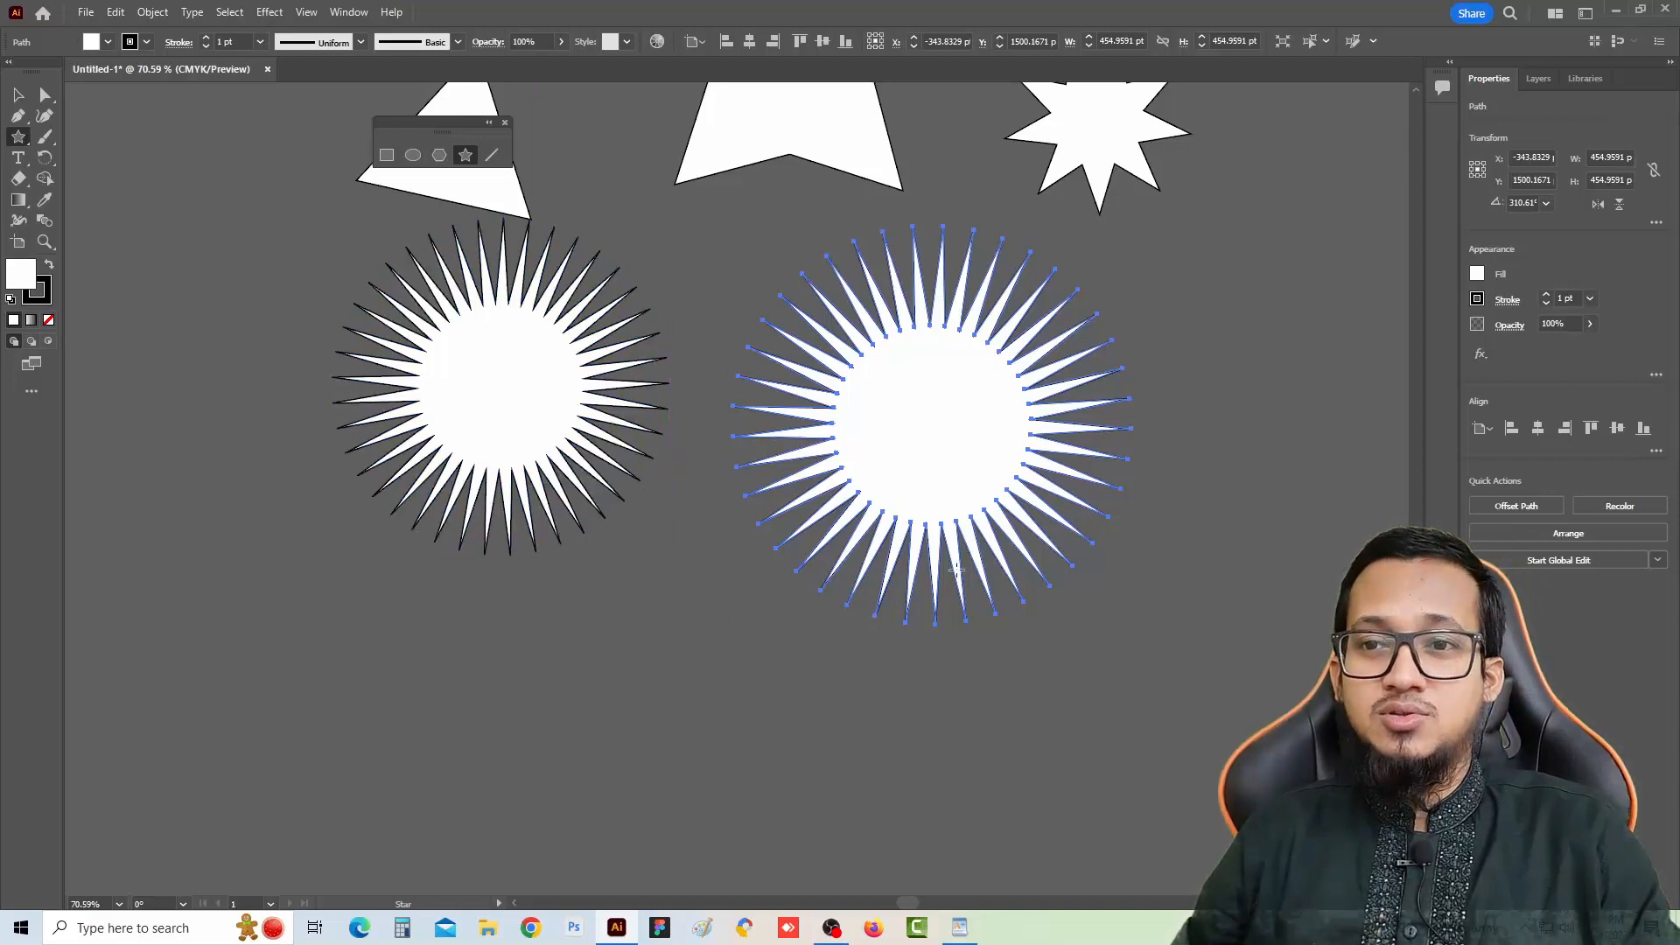
Draw a starburst with shorter spikes about 367 pt across beside the sunbursts
drag(1074, 472, 459, 451)
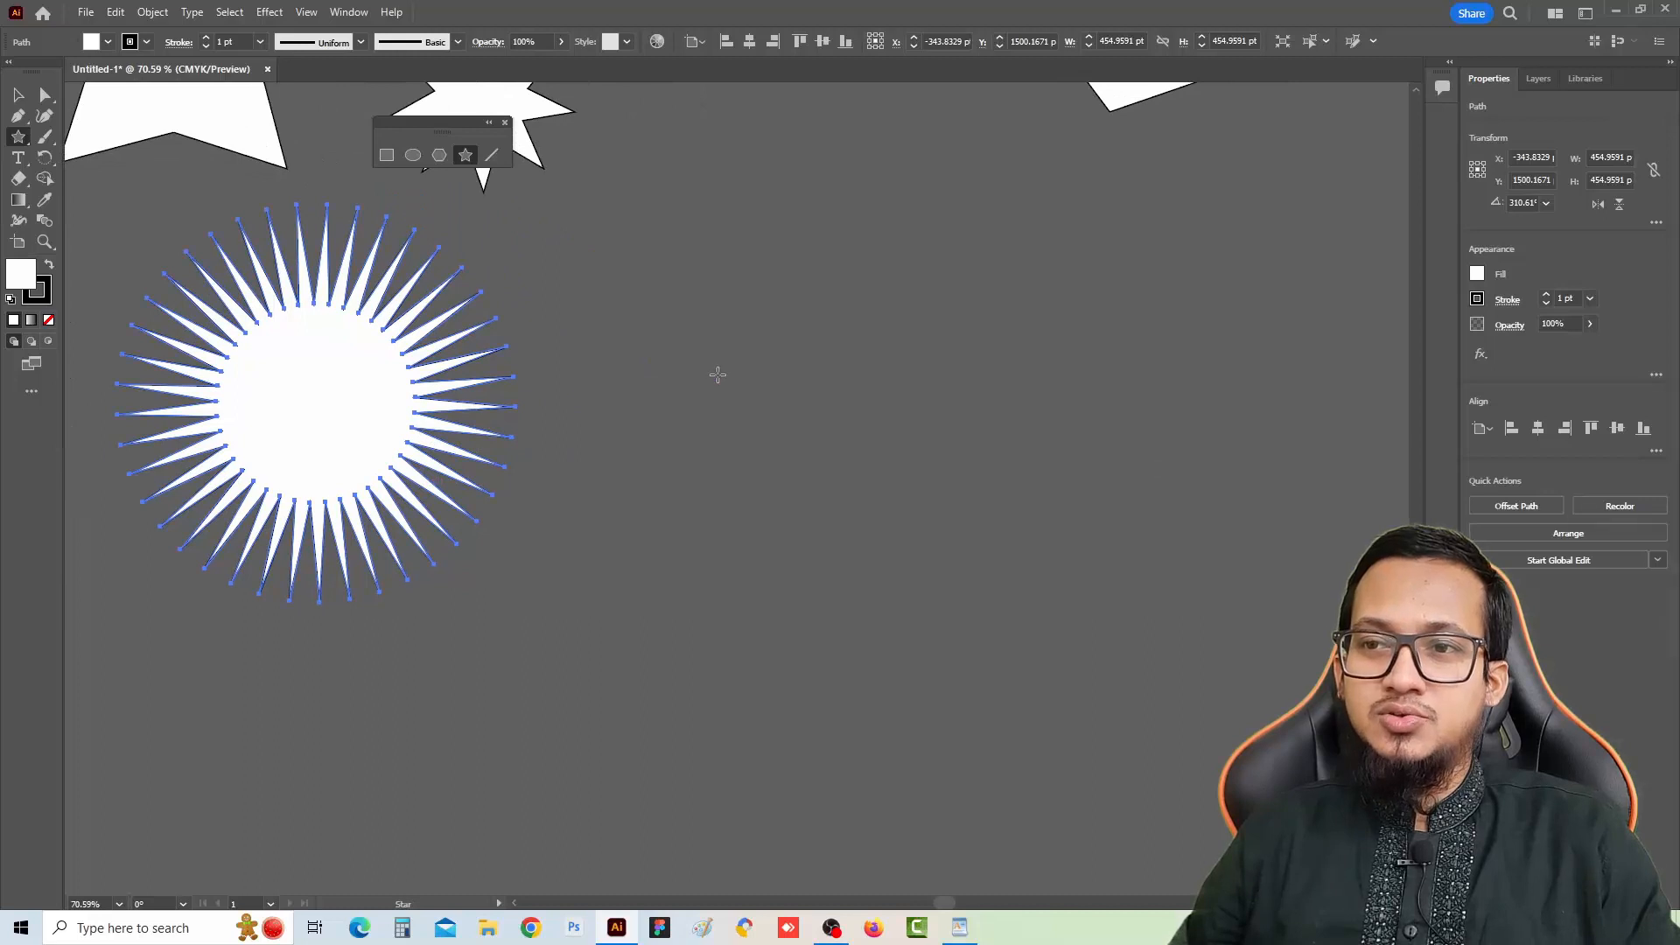
drag(829, 318, 985, 455)
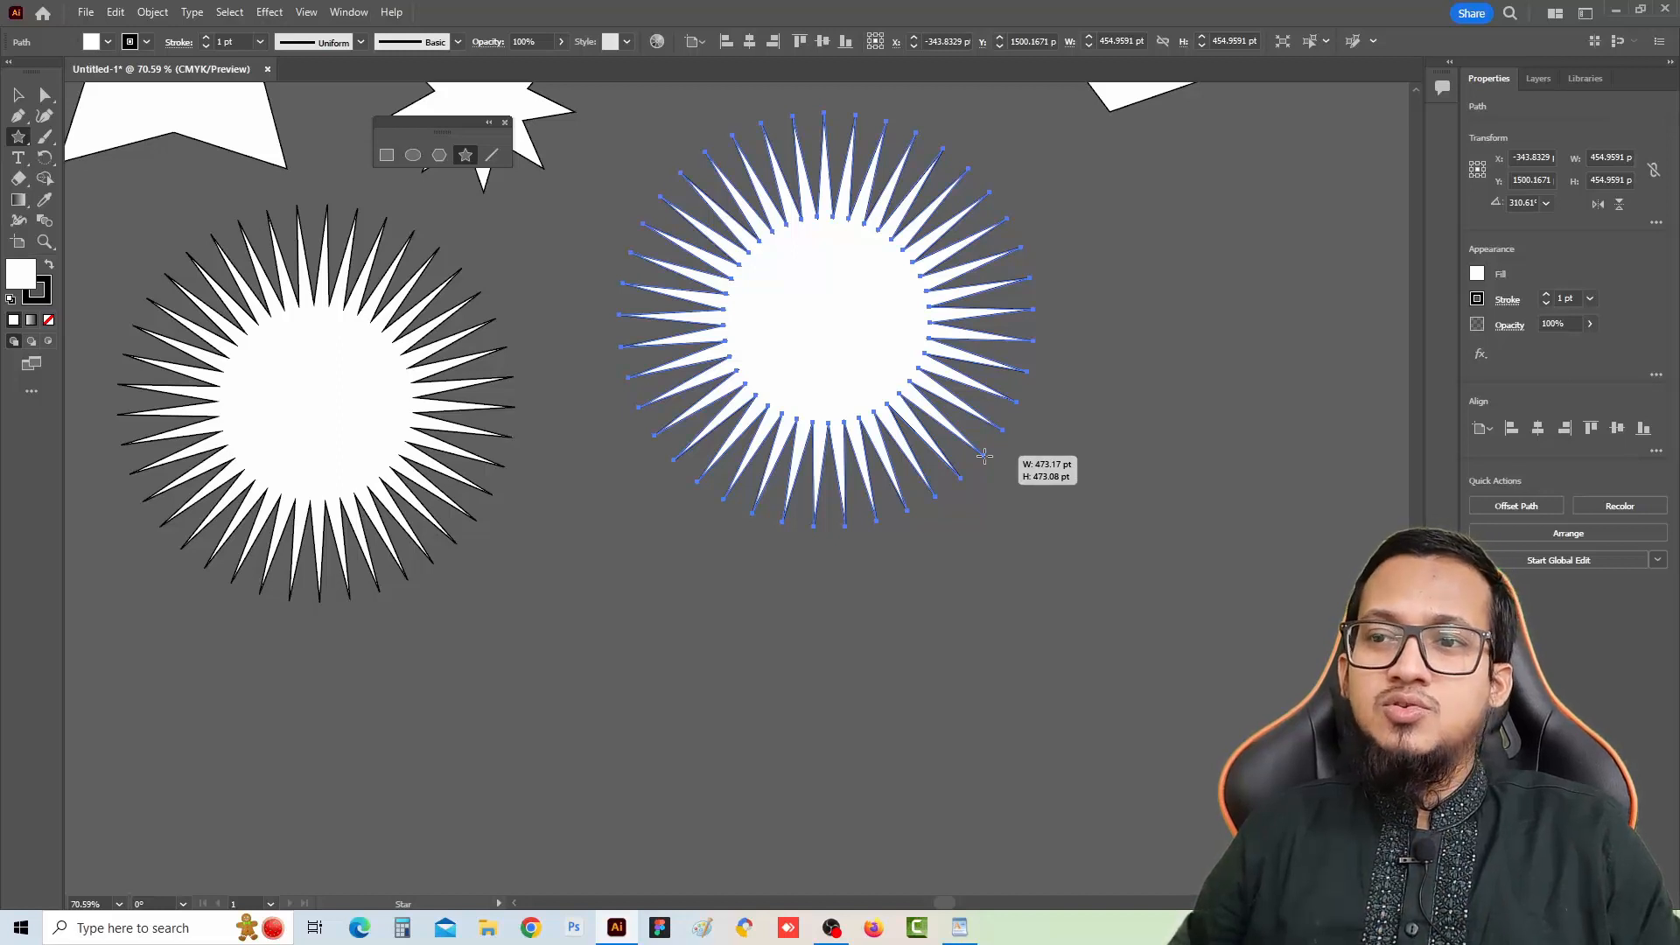
mouse_move(984, 455)
mouse_down()
mouse_move(936, 403)
mouse_move(1028, 453)
mouse_move(970, 393)
mouse_move(934, 435)
mouse_up()
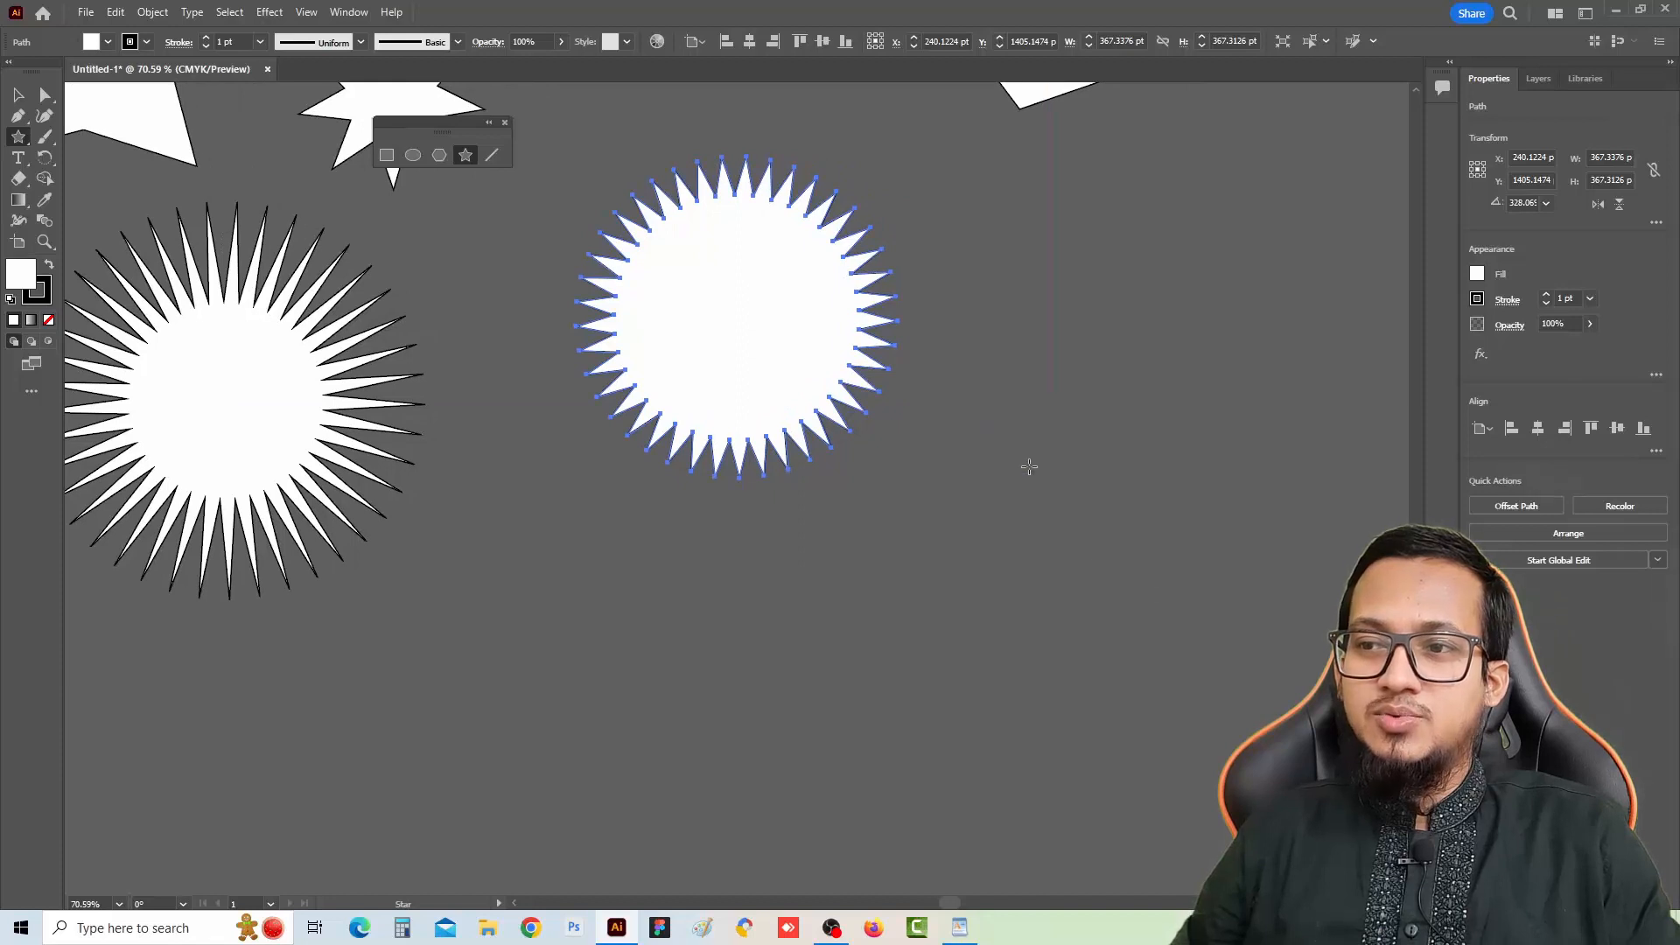
Draw a round star with many shallow points about 349 pt across
mouse_move(1029, 466)
mouse_down()
mouse_move(1172, 596)
mouse_move(1123, 554)
mouse_move(1137, 562)
mouse_up()
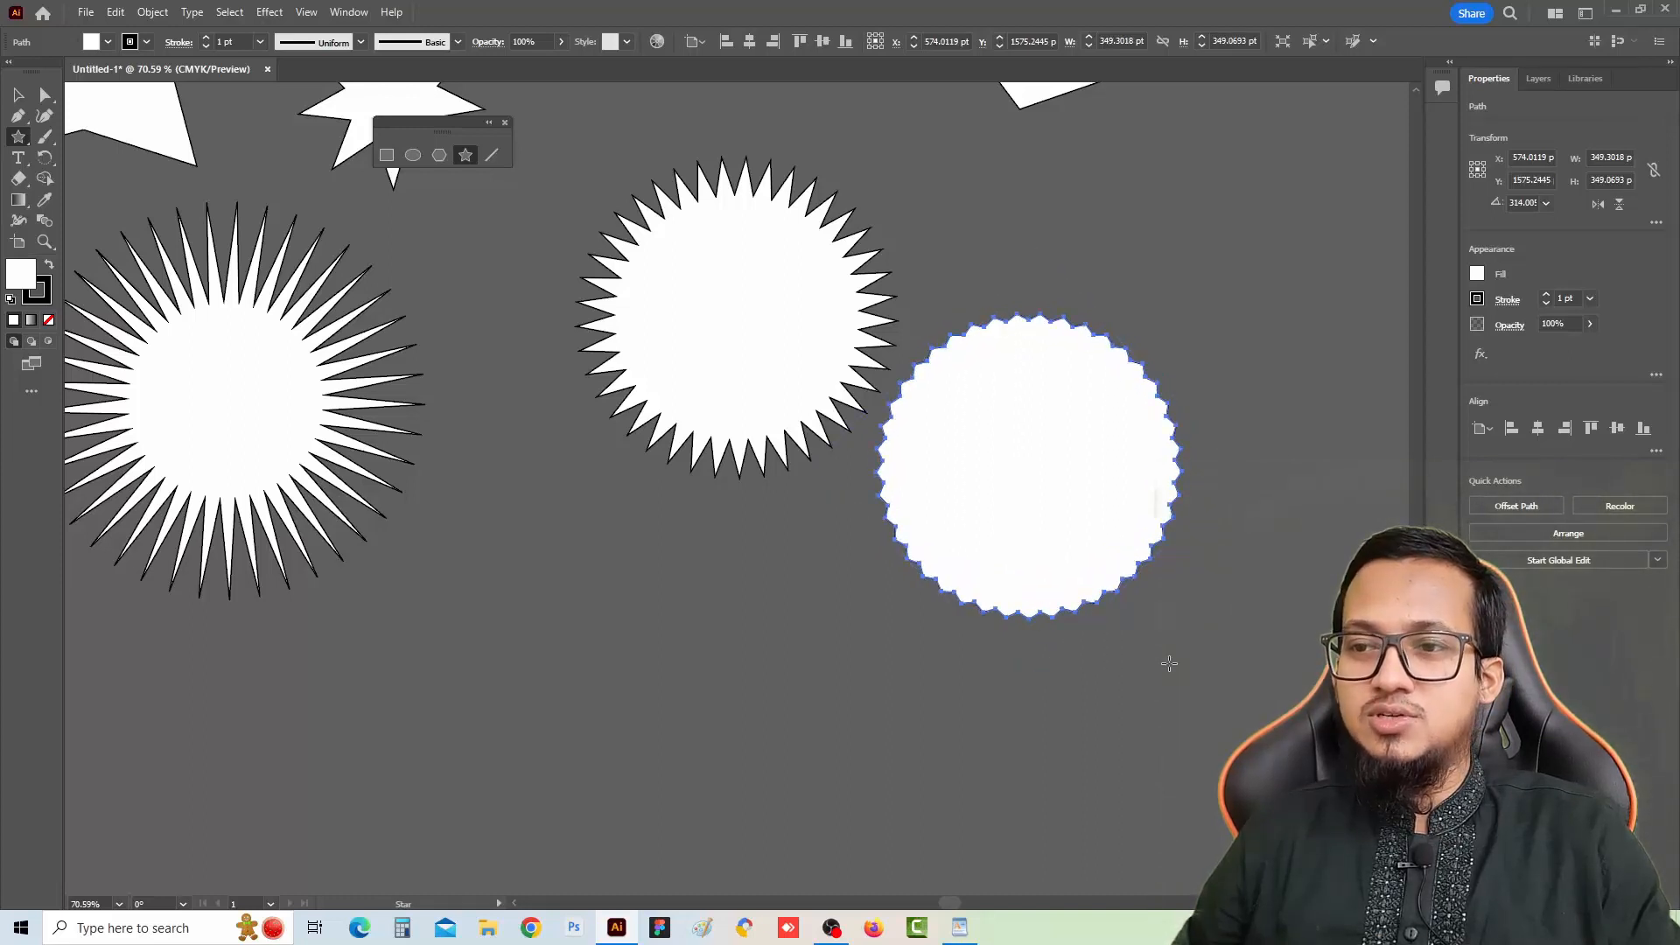
drag(1157, 667, 945, 668)
Deselect everything and zoom out to view all the drawn shapes
key(v)
click(1030, 627)
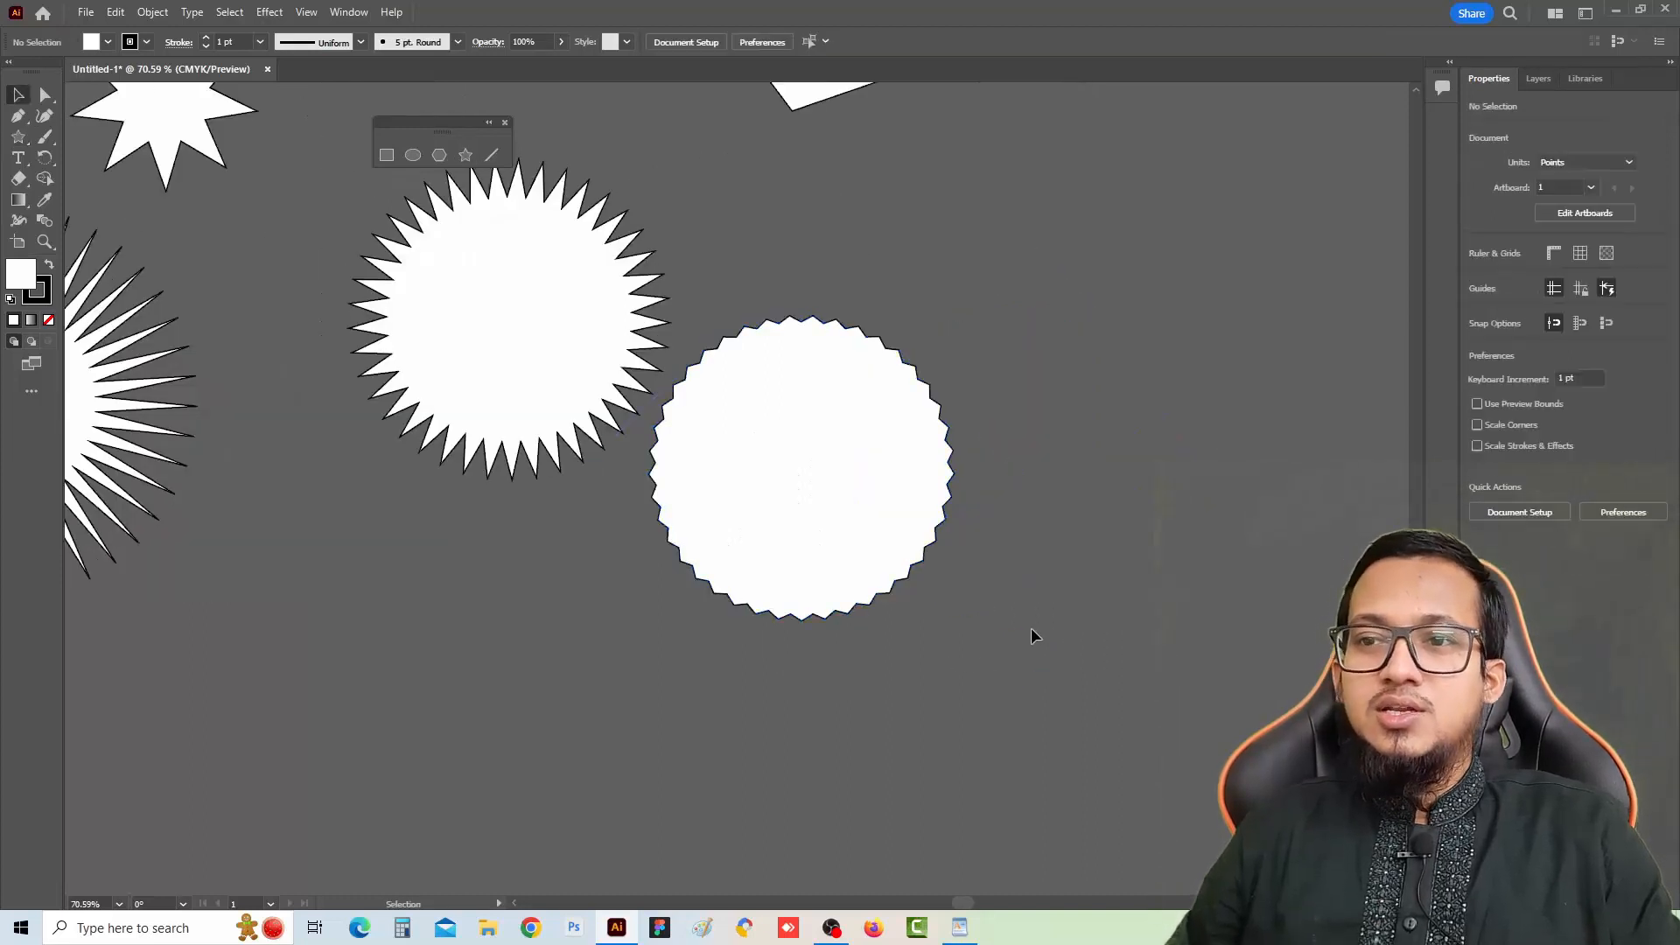
scroll(582, 589, down, 3)
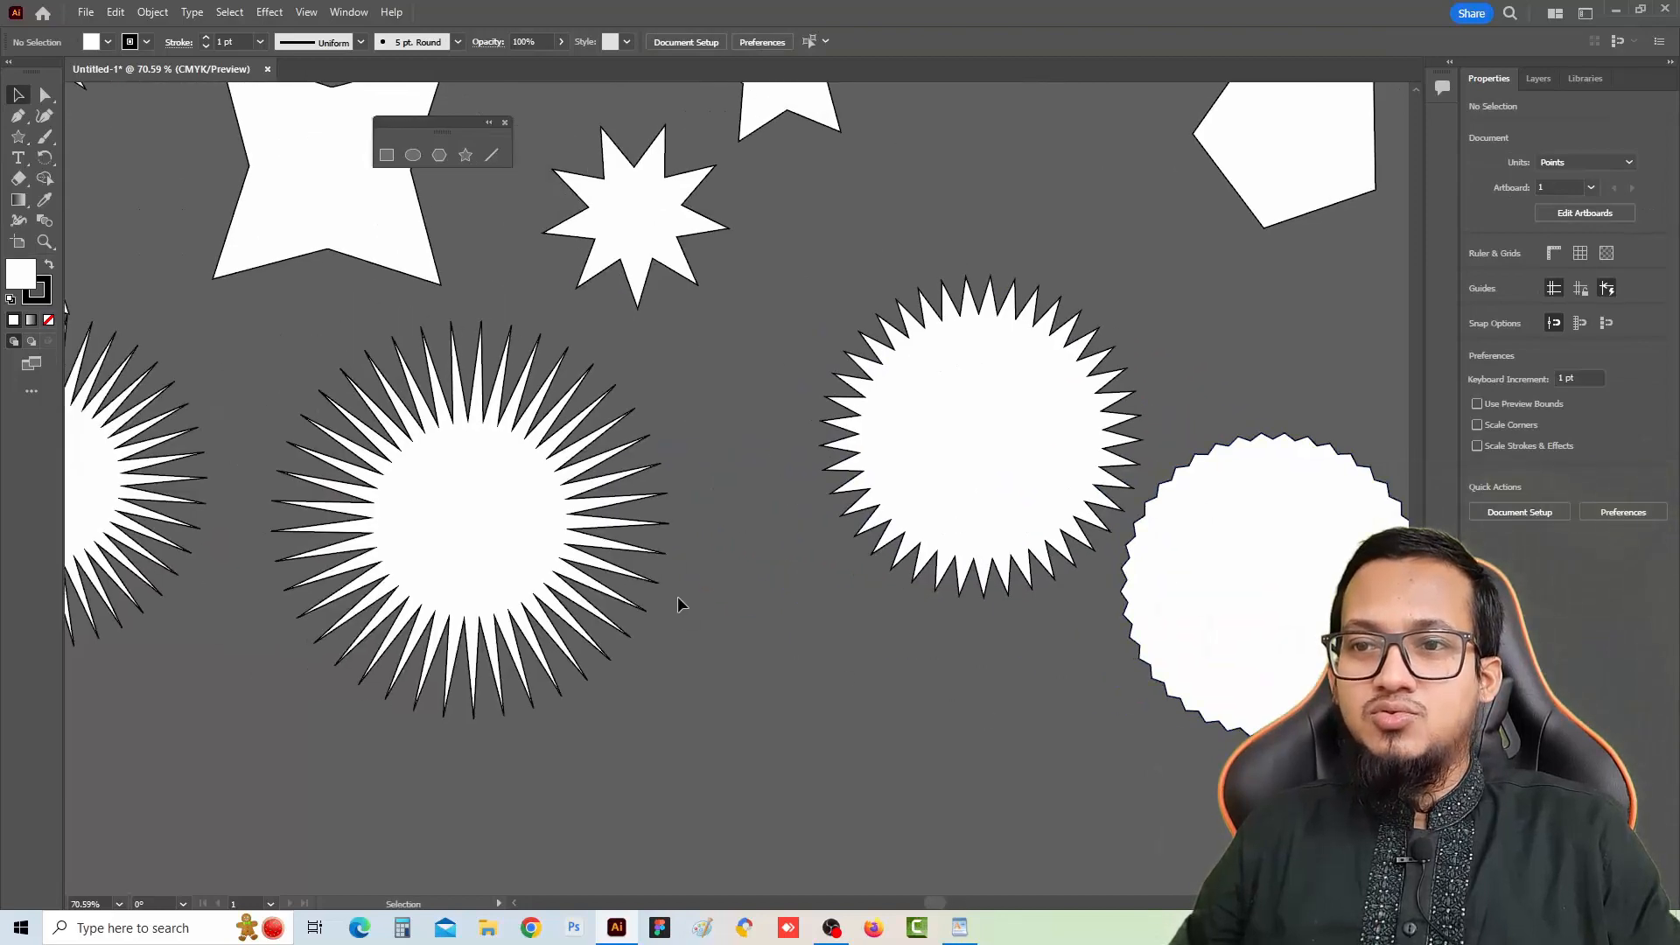
scroll(677, 596, up, 1)
scroll(677, 596, down, 1)
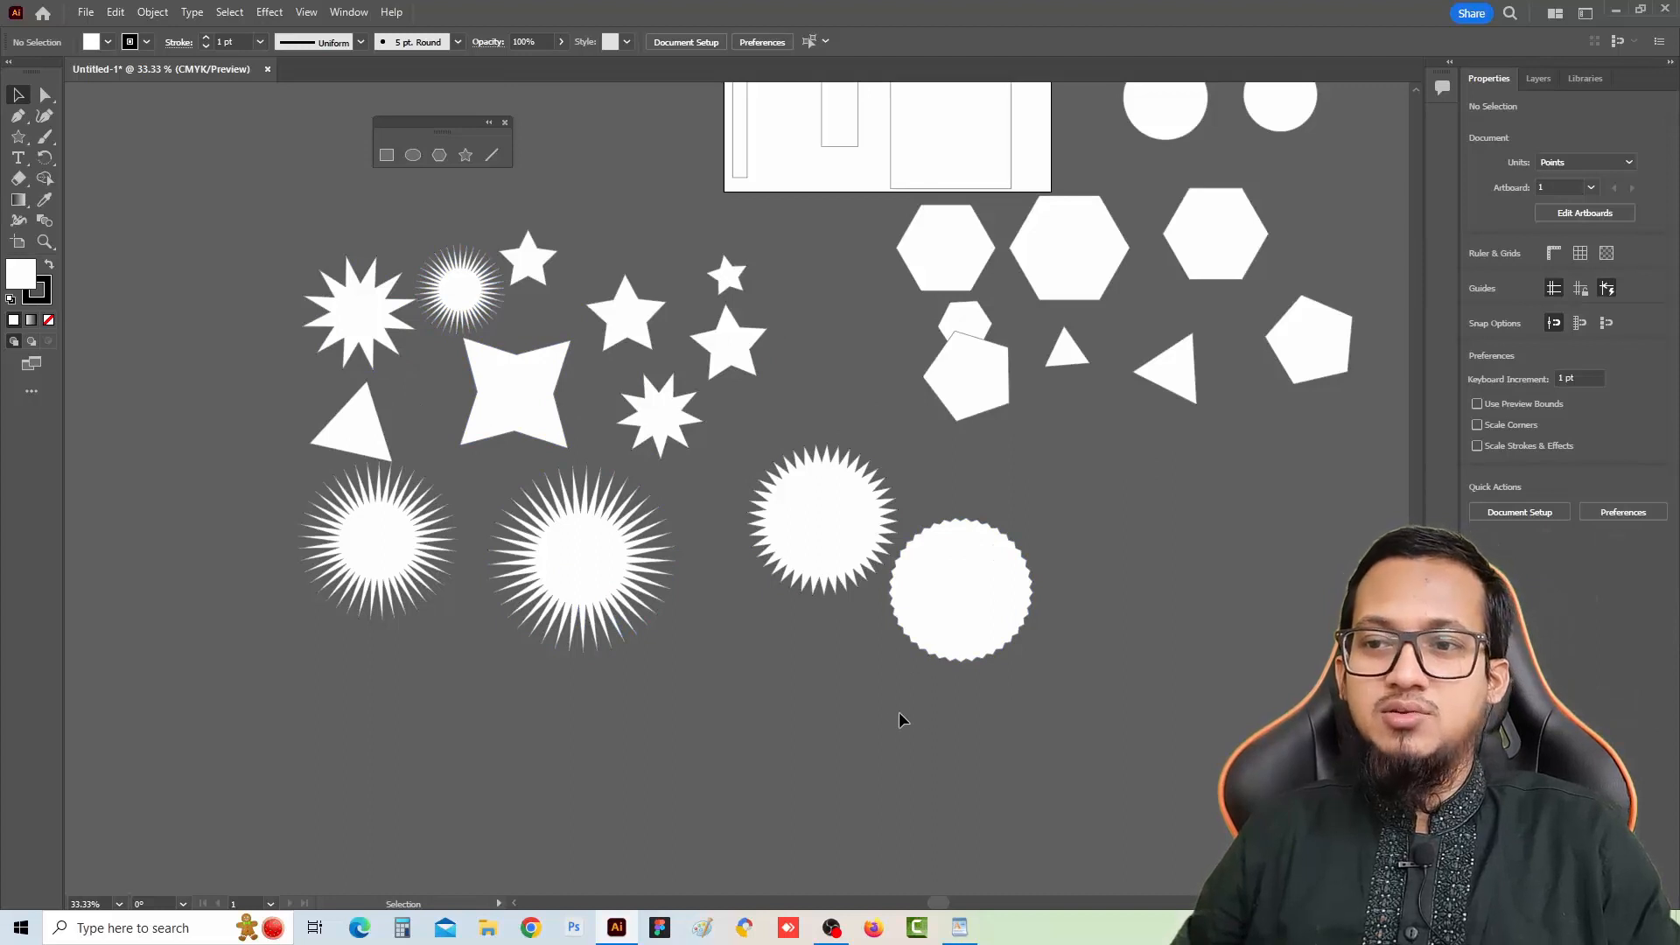
Draw four roughly vertical straight lines about 675 to 860 pt long with the Line Segment tool left of the stars
drag(658, 604, 940, 574)
click(462, 159)
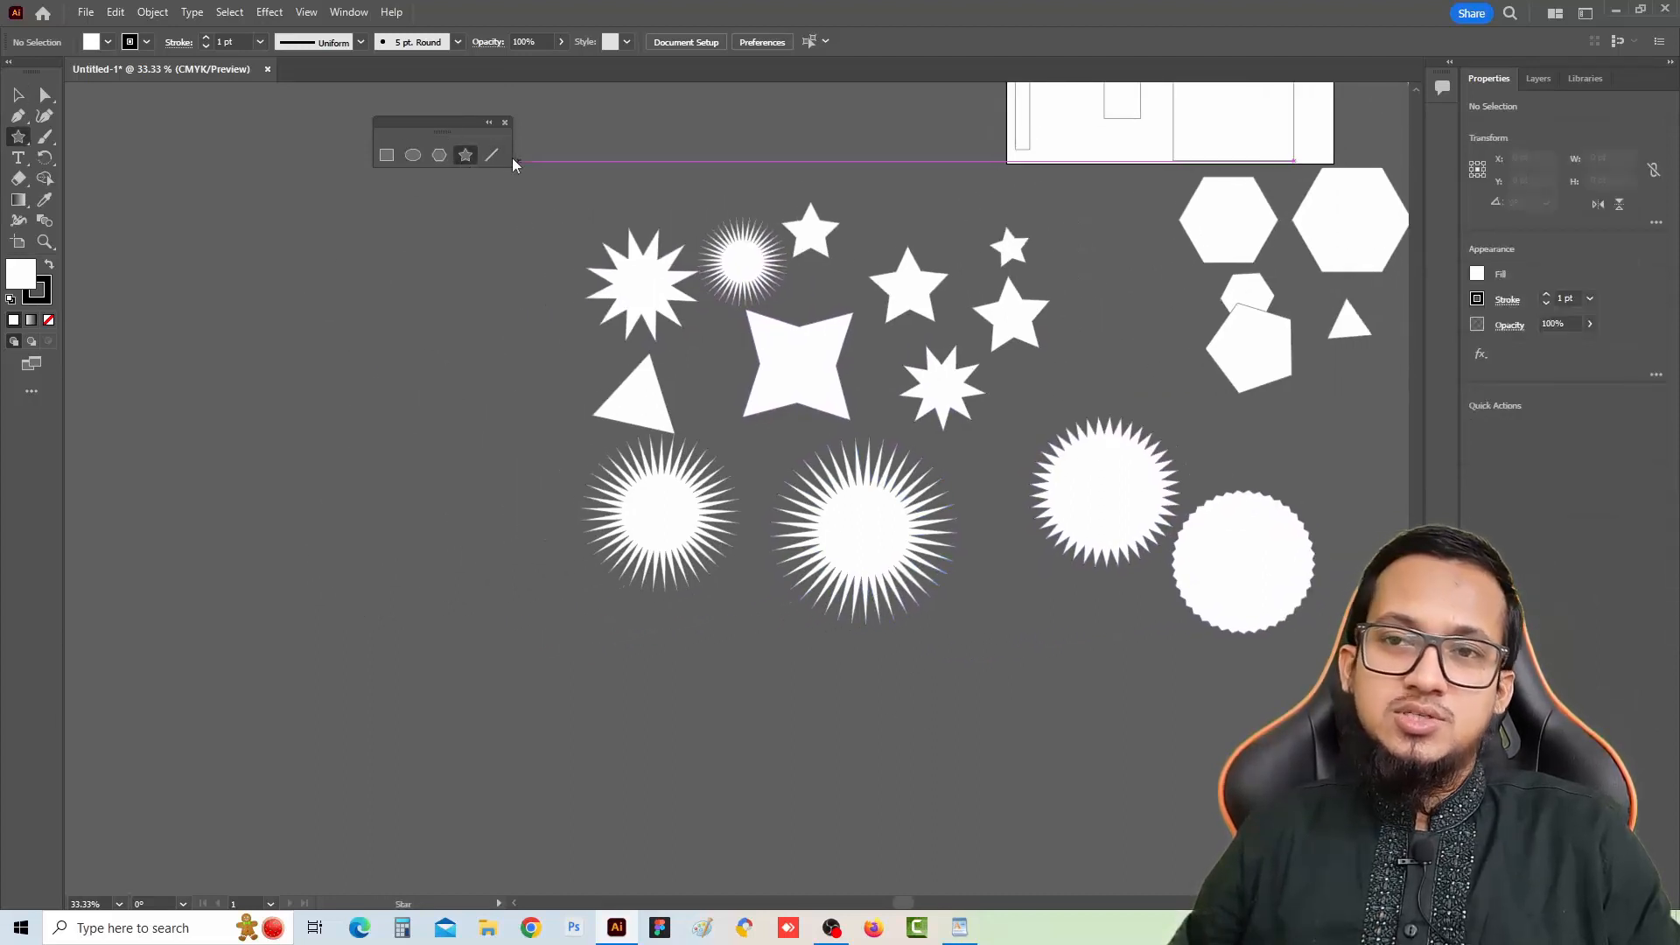
click(492, 156)
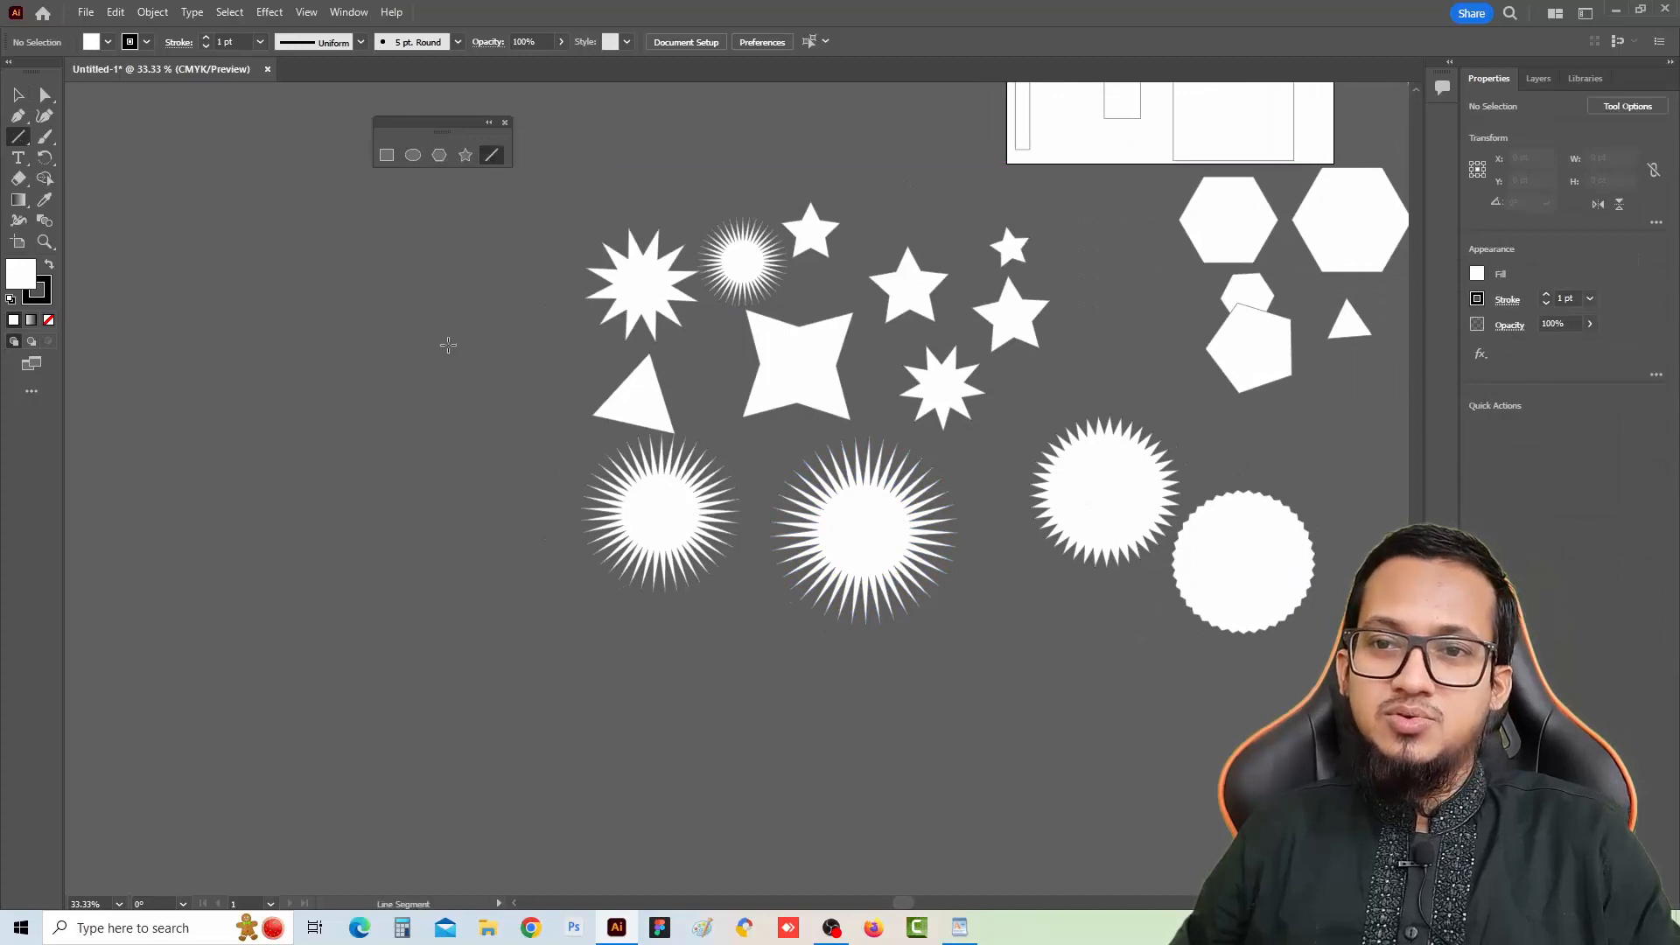
drag(437, 324, 445, 604)
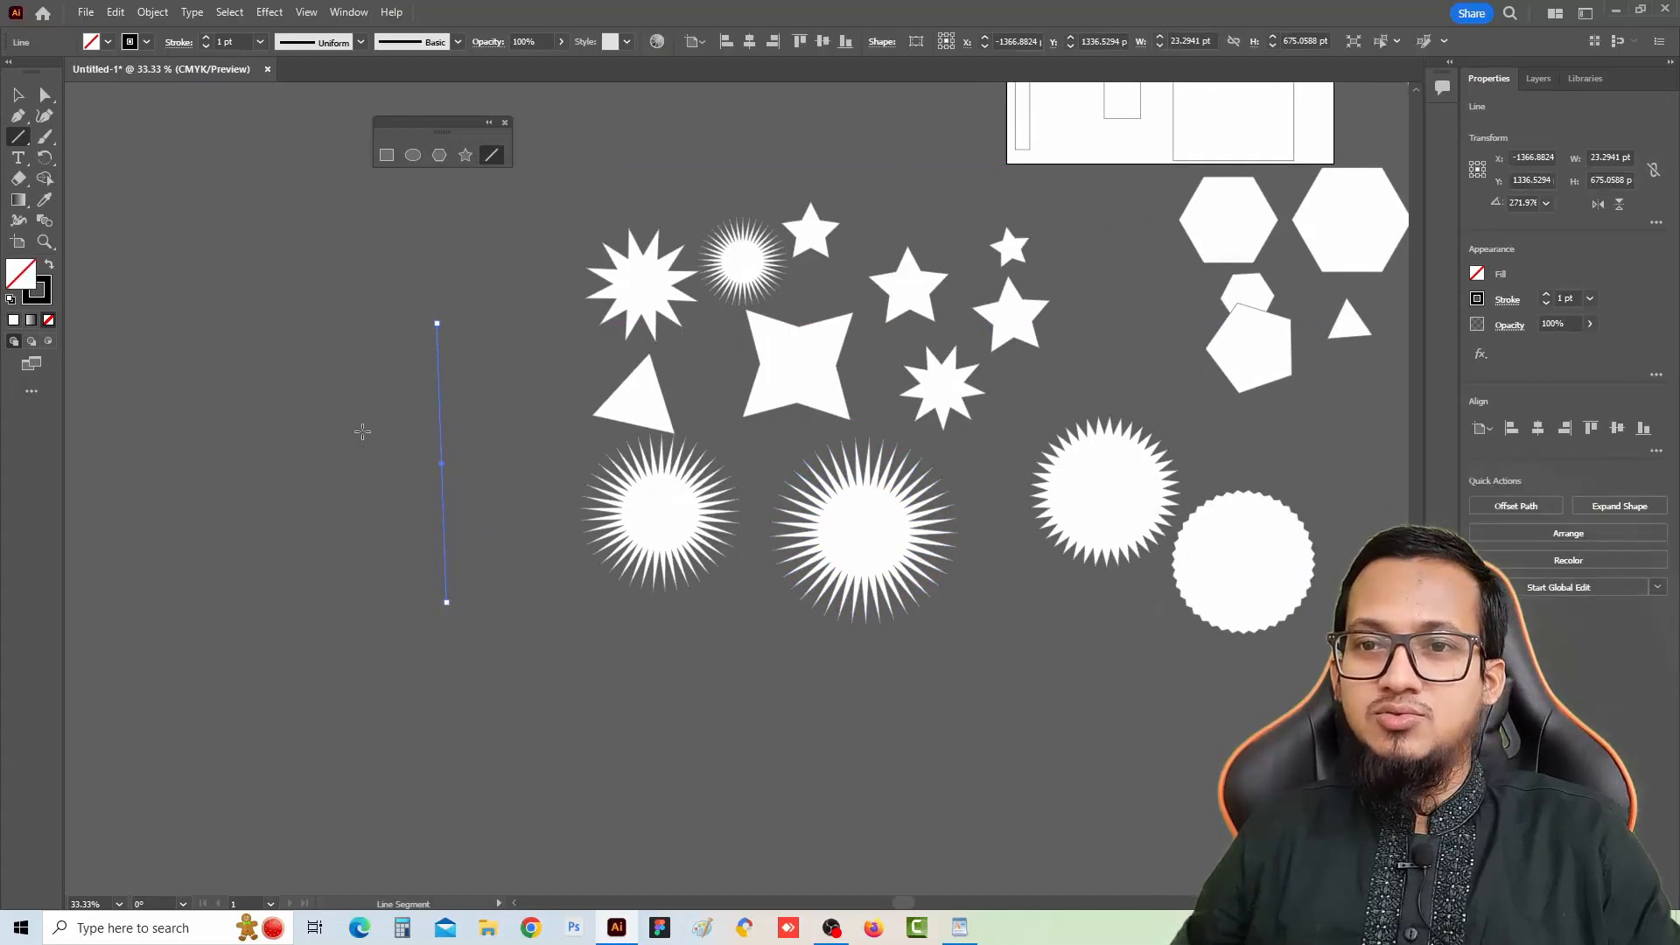
drag(355, 284, 354, 638)
drag(496, 298, 496, 653)
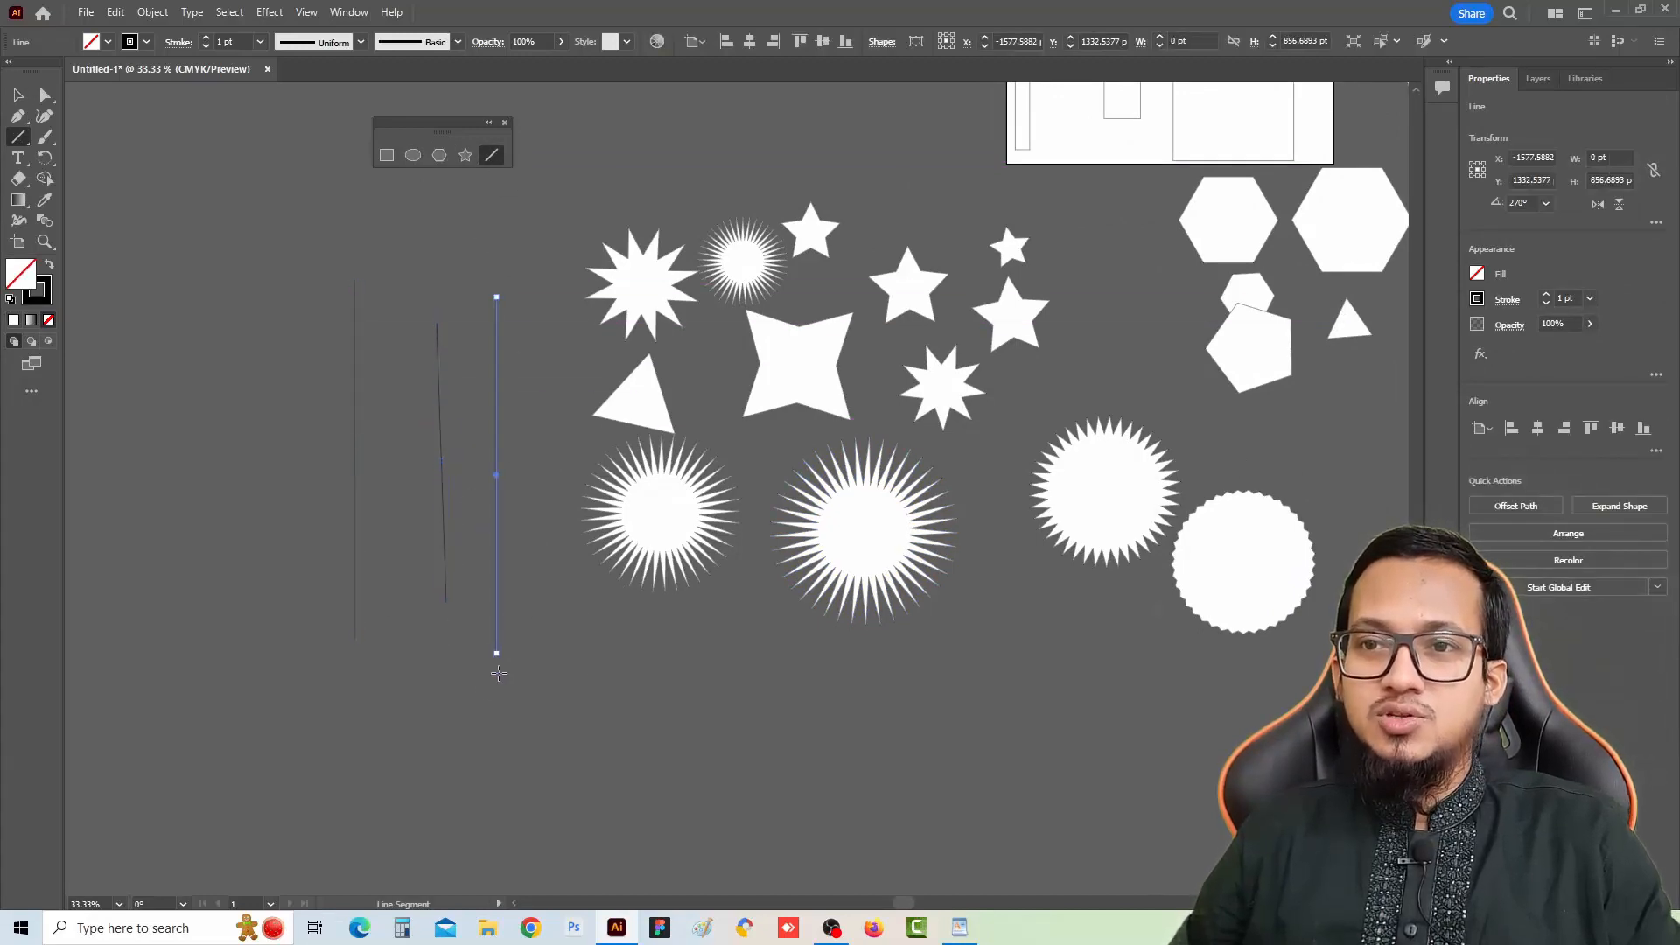
drag(539, 212, 638, 648)
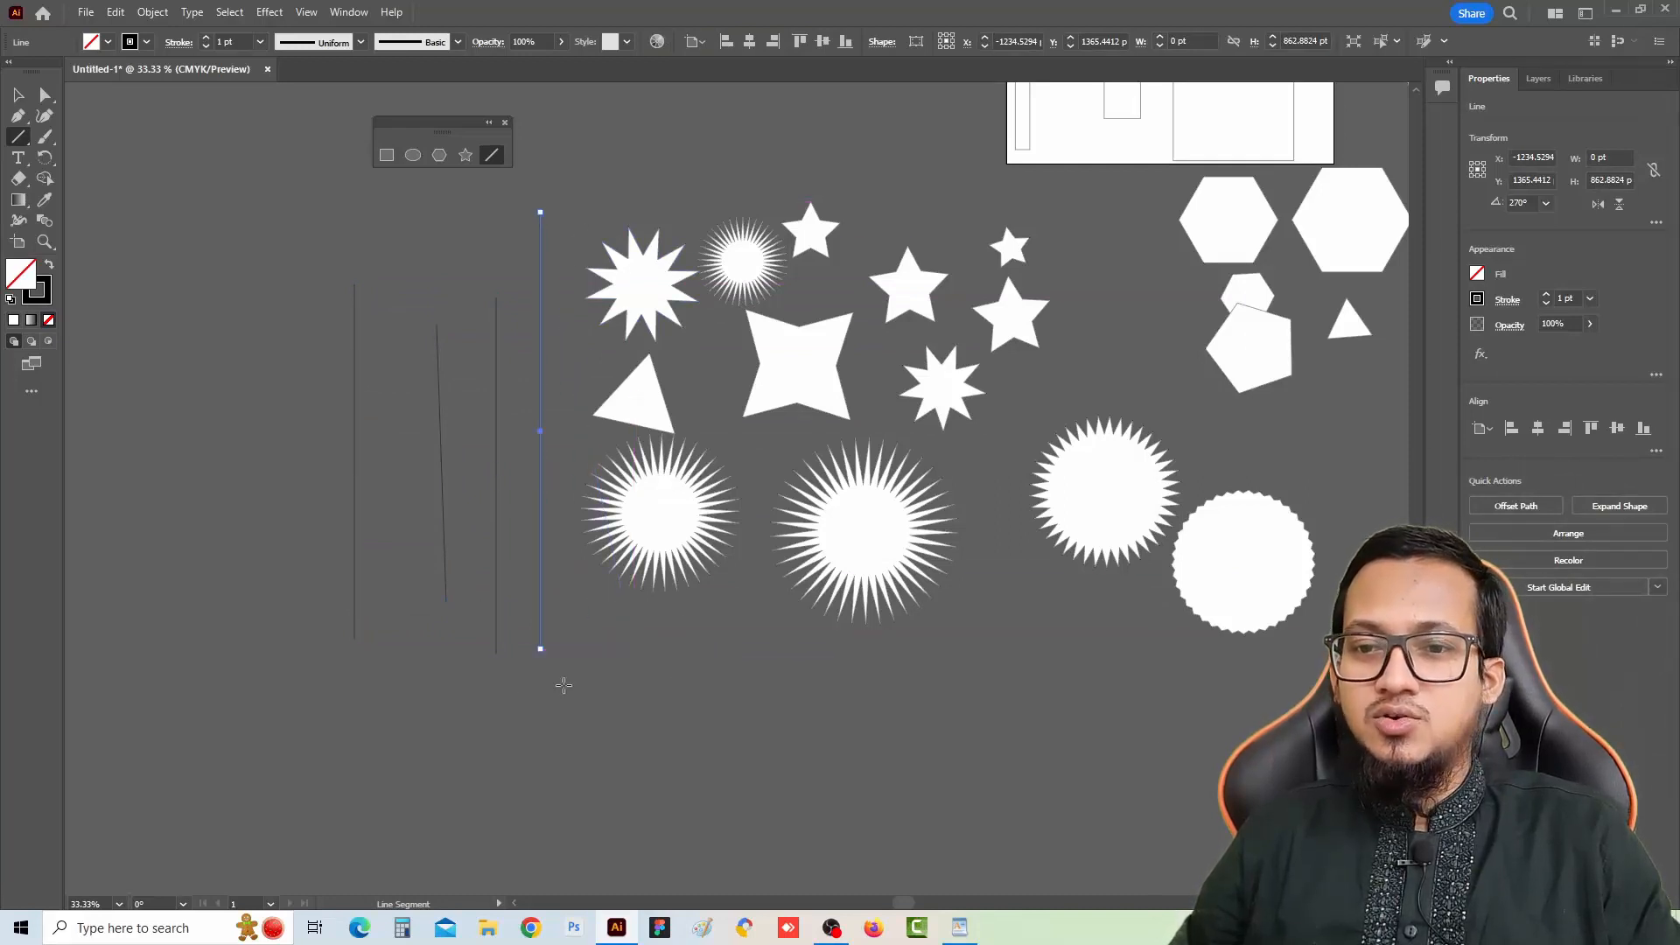
Draw seven more straight lines at various angles, including a horizontal one and diagonals crossing the shapes
drag(360, 712, 1107, 655)
mouse_move(1122, 325)
mouse_down()
mouse_move(840, 636)
mouse_move(701, 729)
mouse_up()
mouse_move(577, 341)
mouse_down()
mouse_move(911, 657)
mouse_move(1127, 814)
mouse_up()
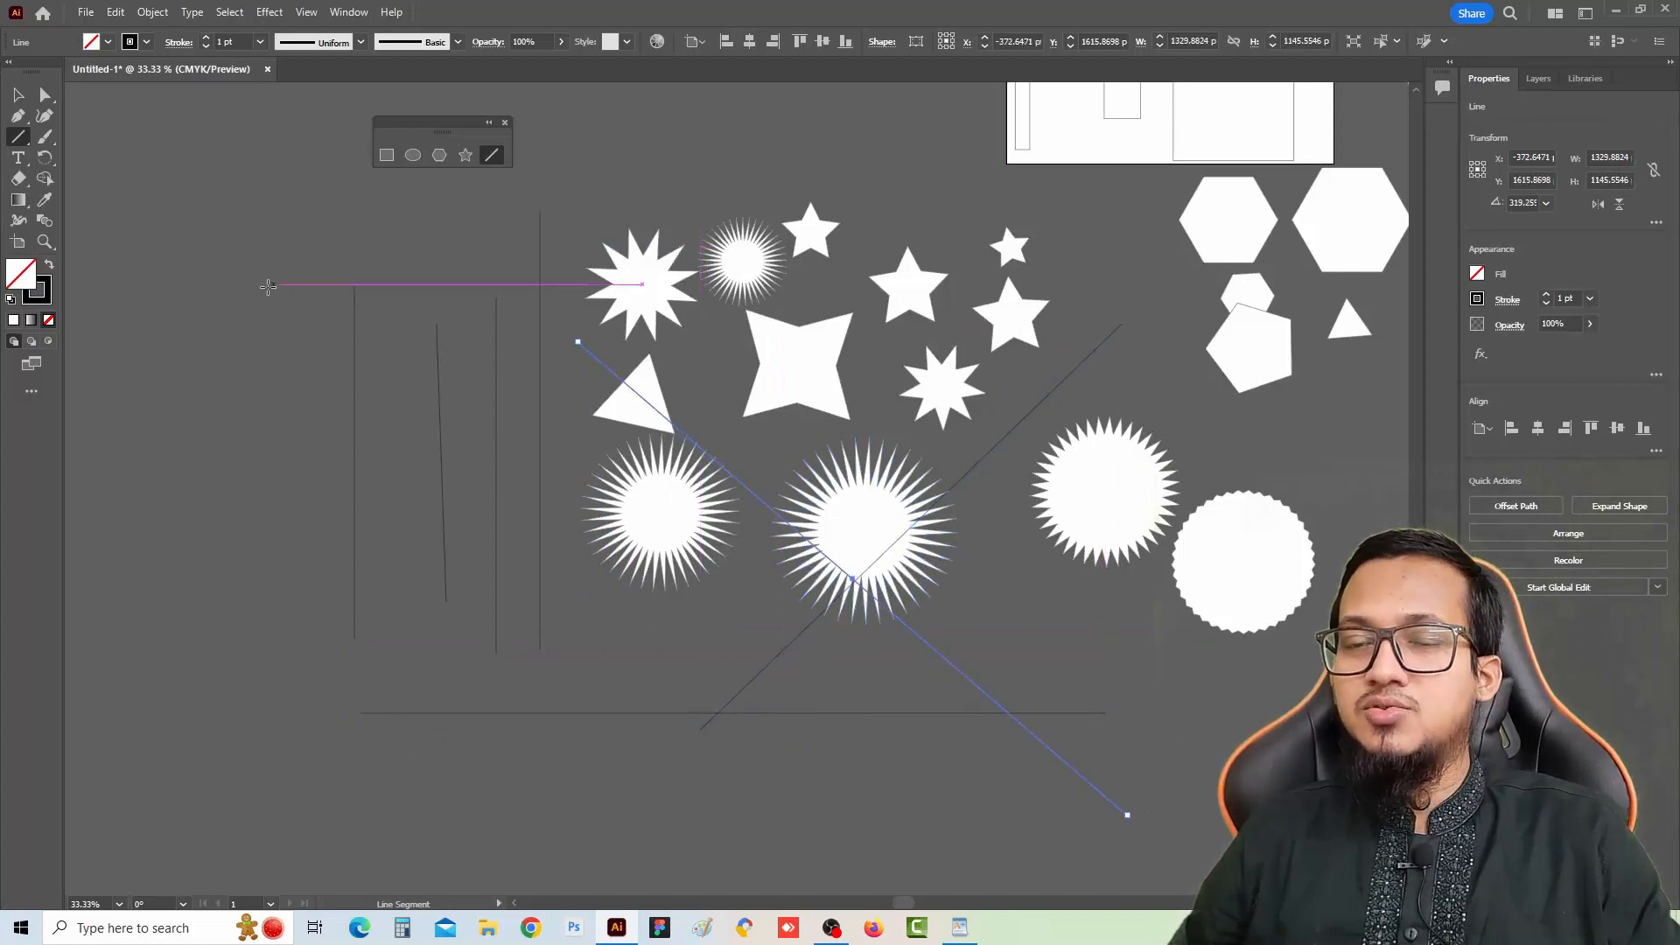
drag(238, 261, 401, 653)
drag(215, 426, 508, 177)
drag(507, 274, 428, 634)
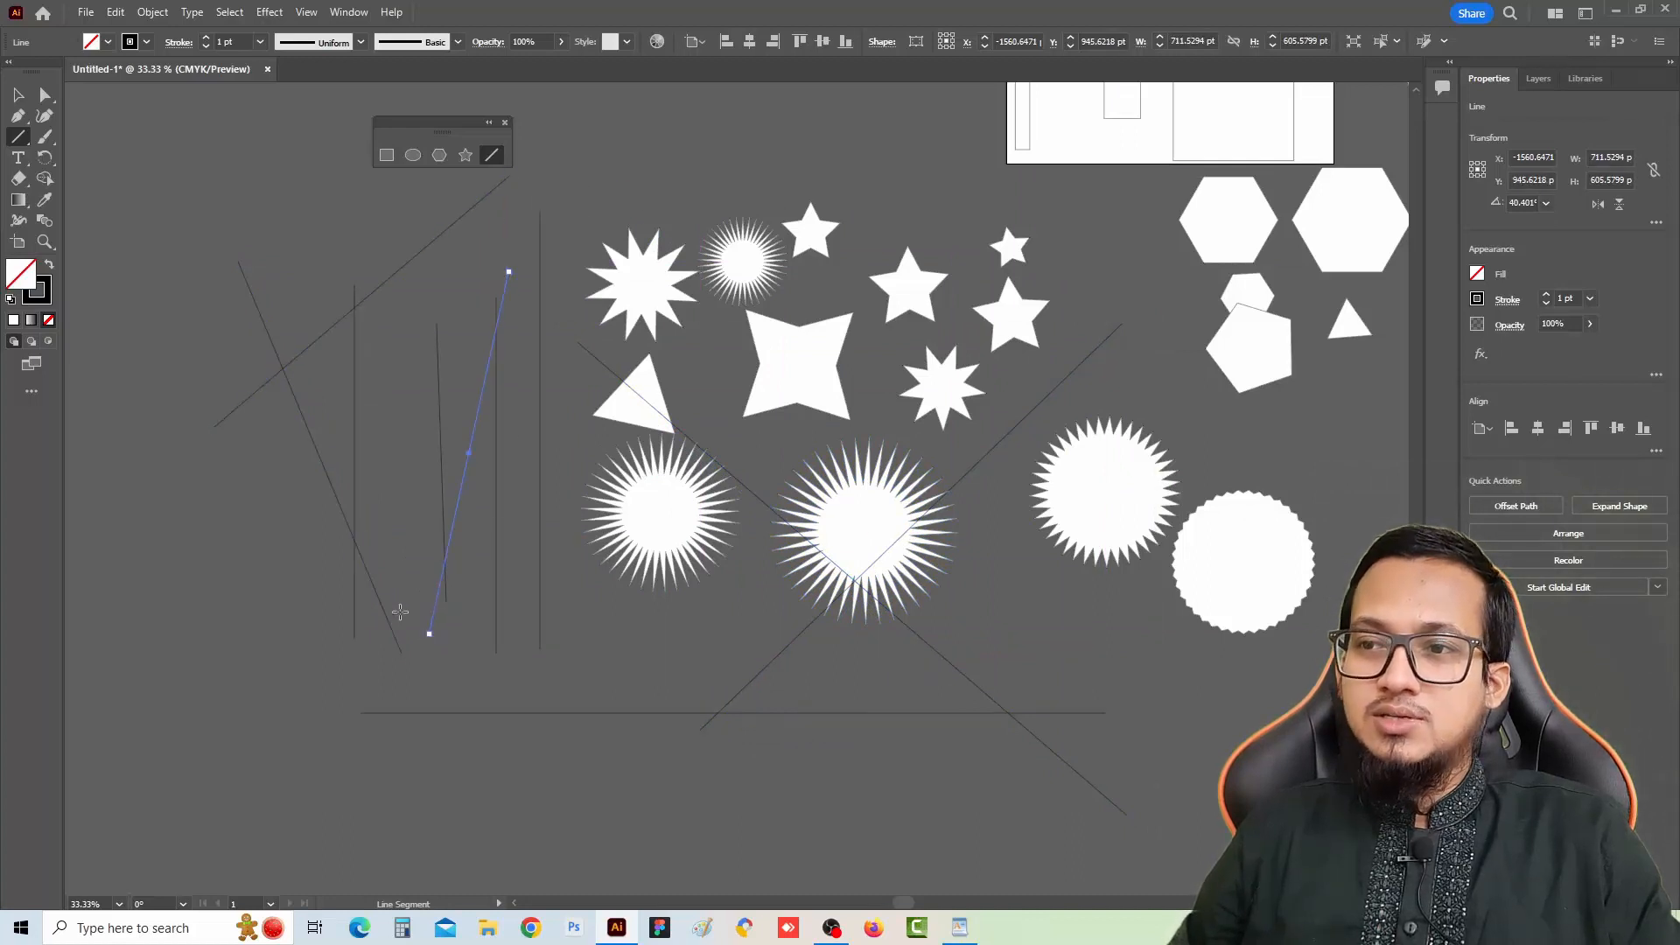
drag(379, 347, 660, 593)
drag(1308, 659, 1114, 667)
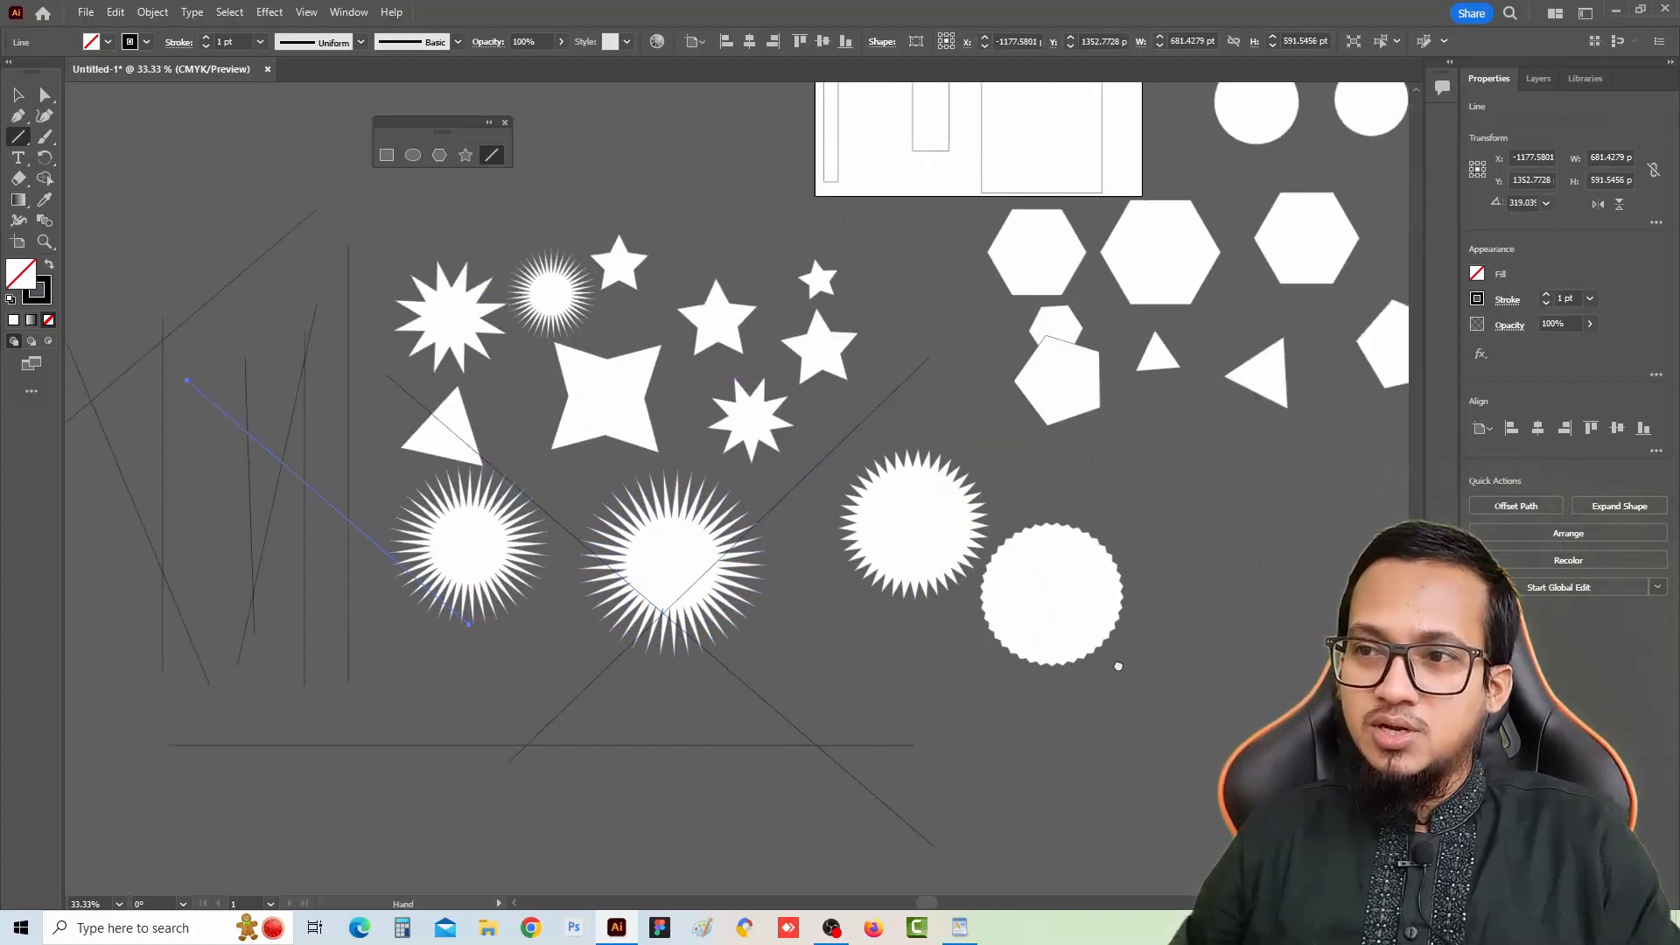
drag(987, 599, 1126, 597)
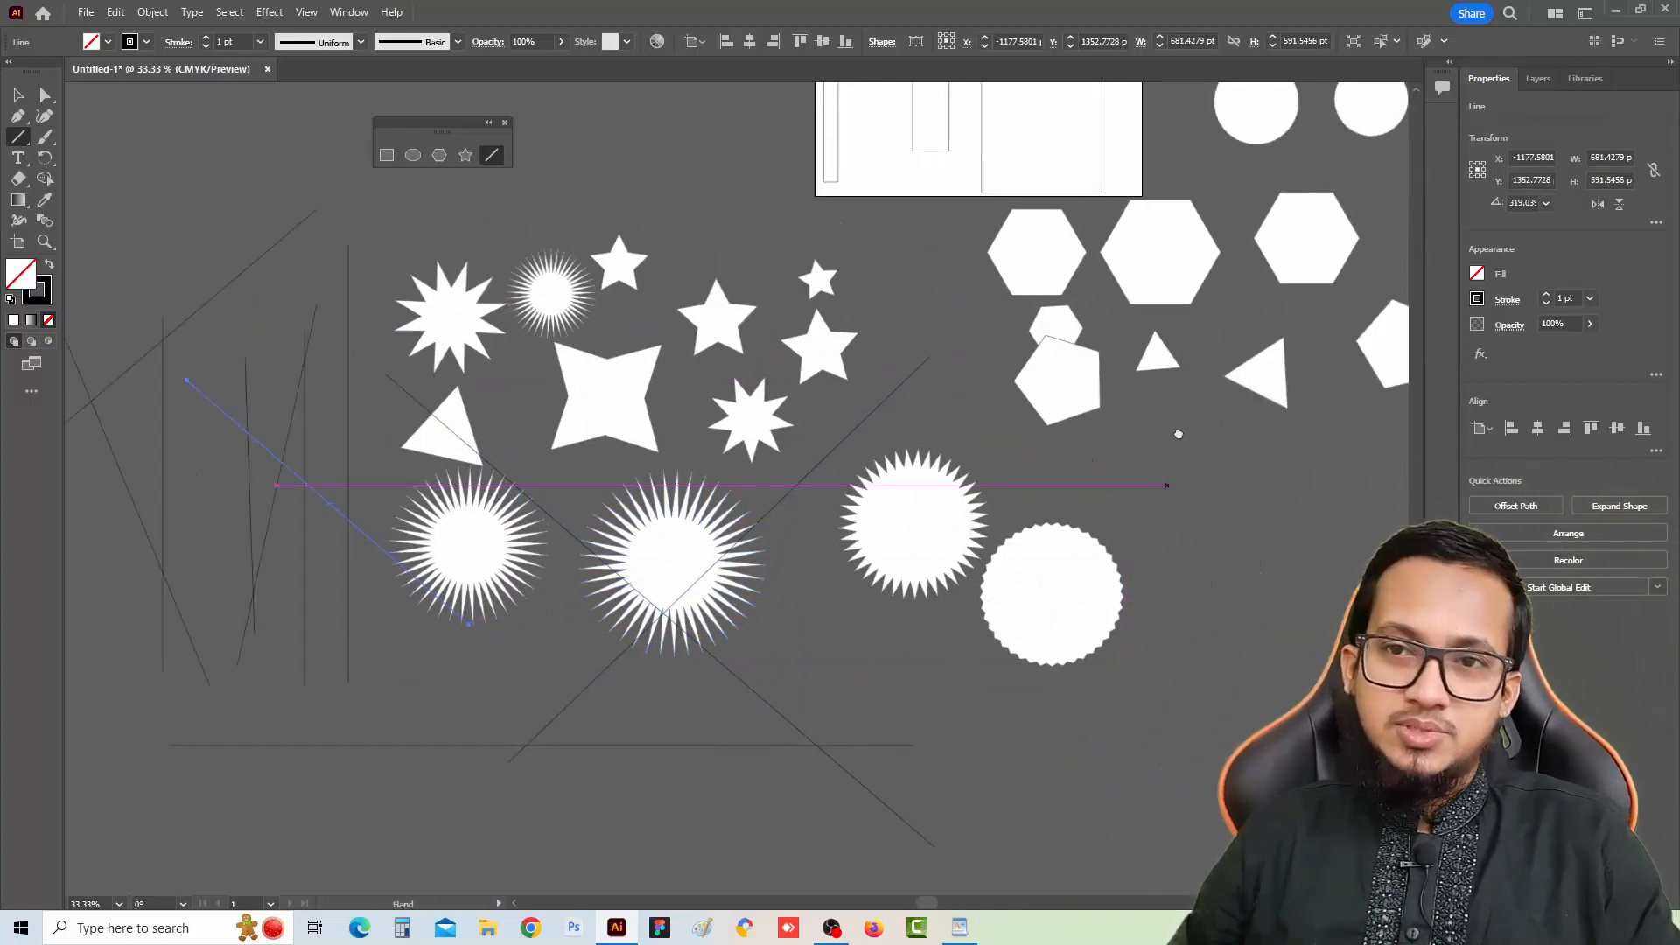
drag(1177, 434, 1123, 467)
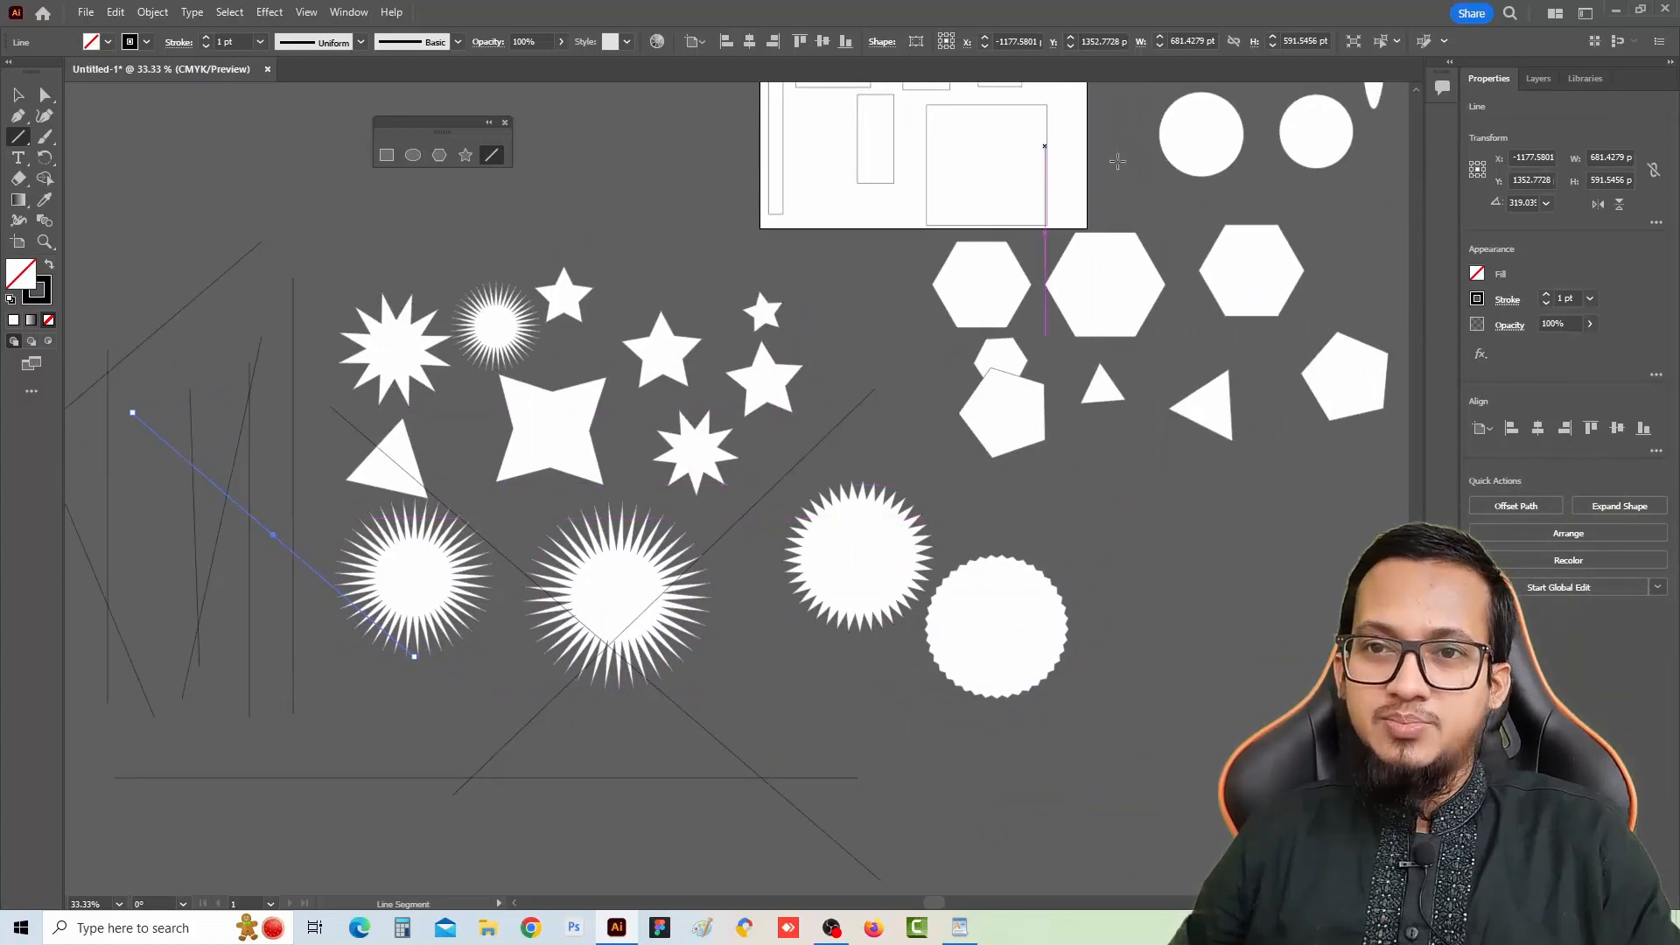
drag(1281, 232, 1216, 295)
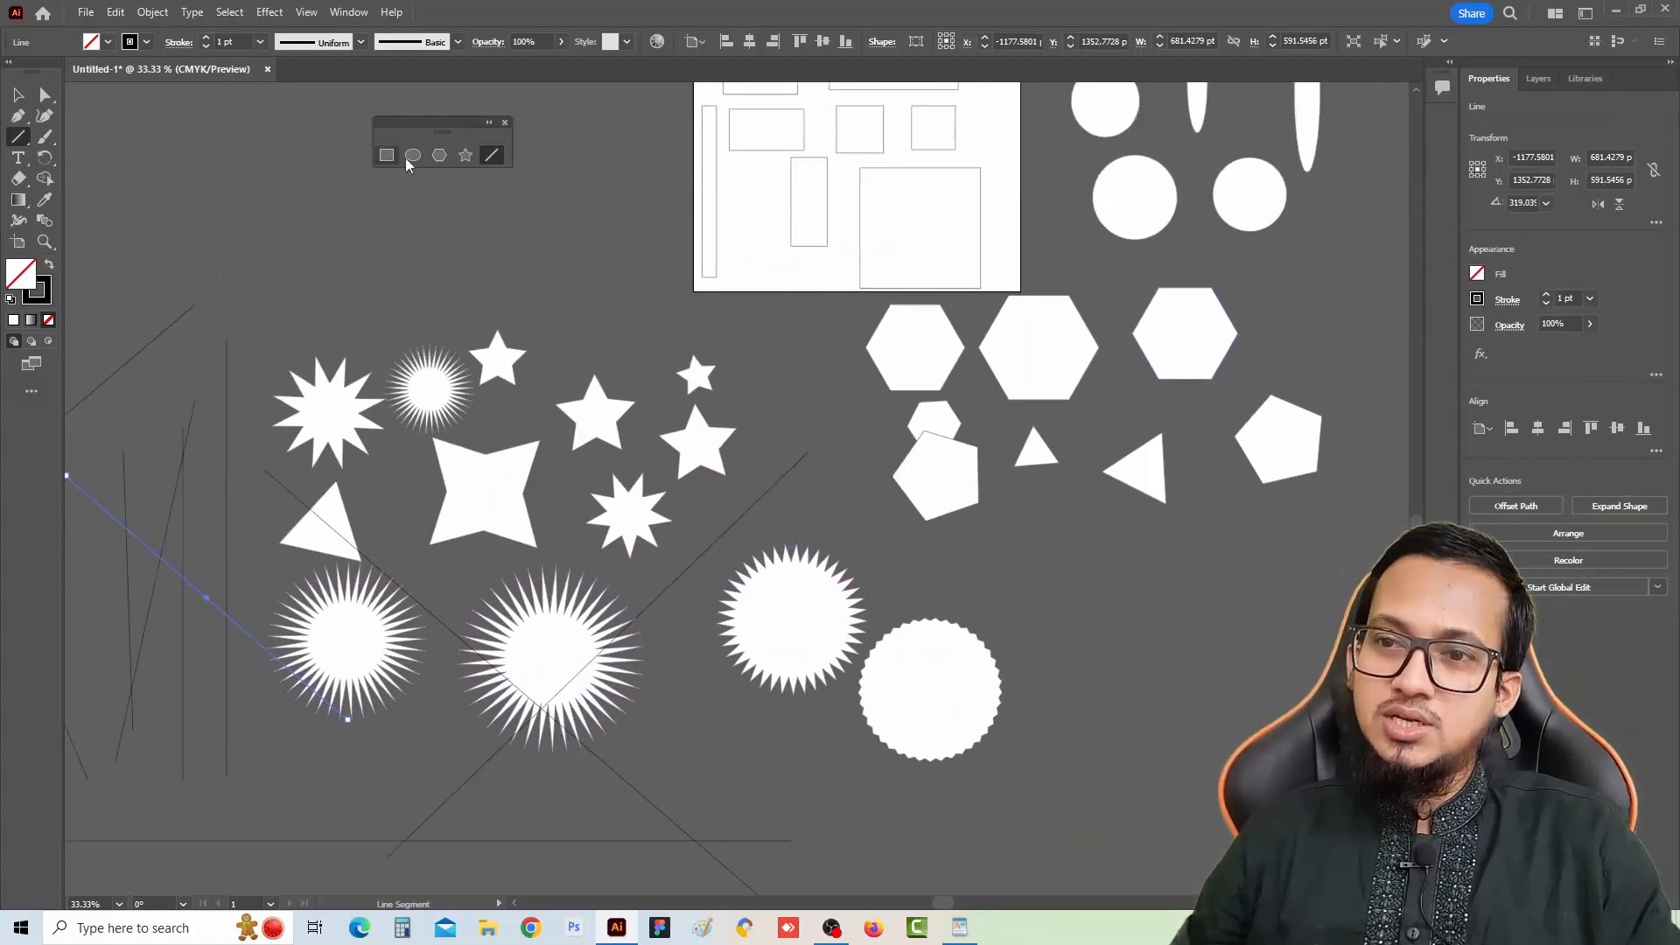